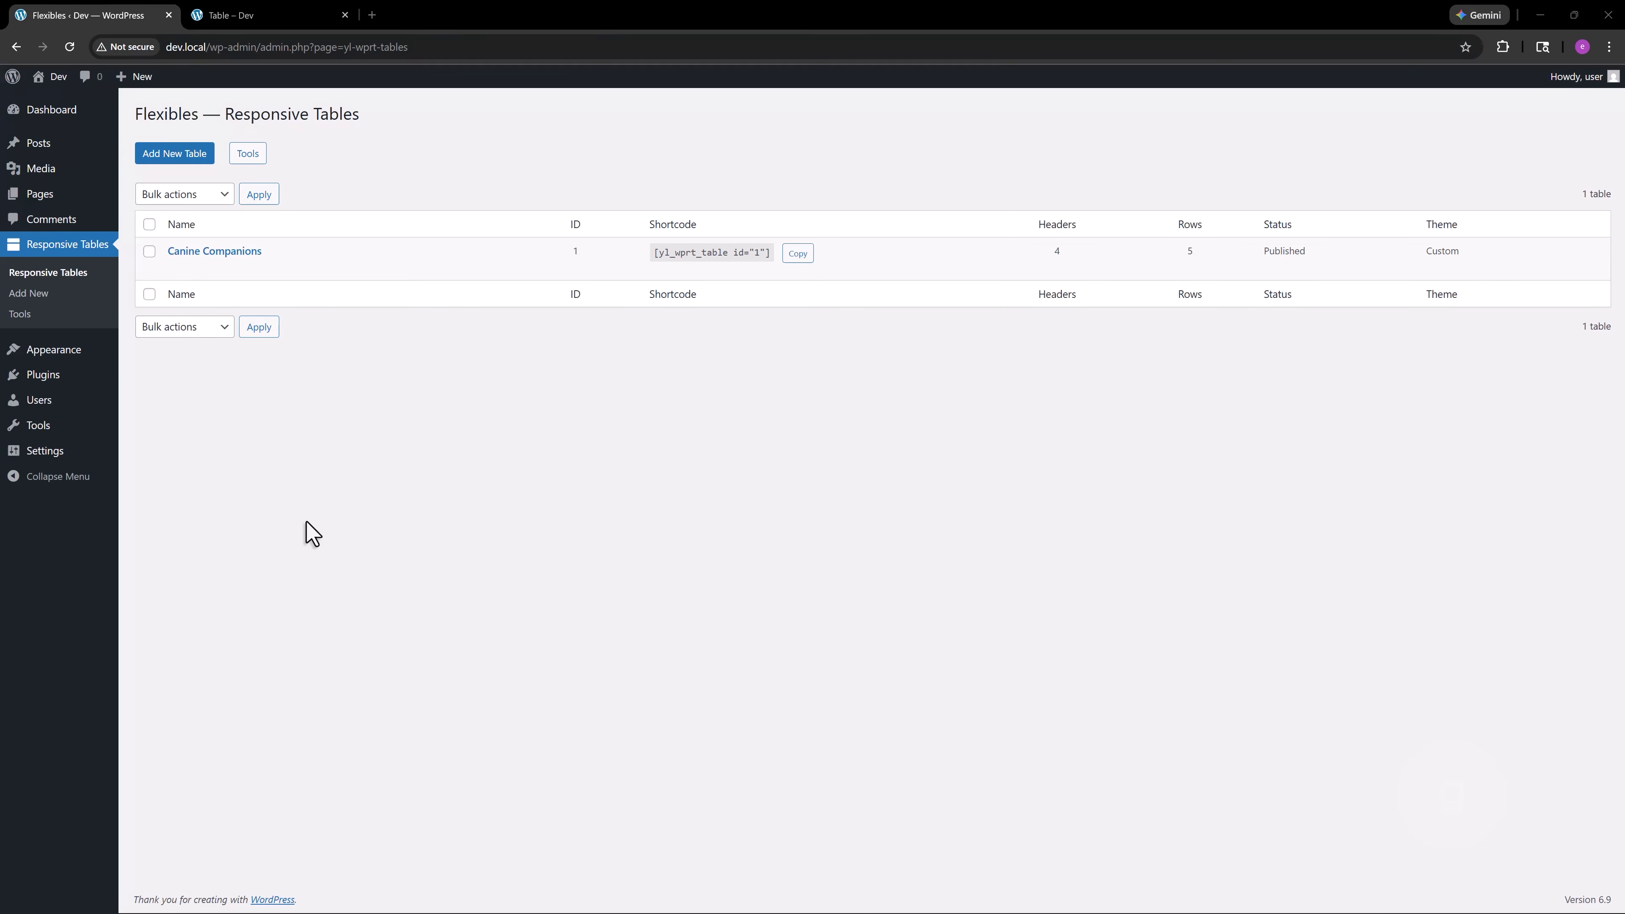
Start a new responsive table and name it Breed Snapshots
click(189, 154)
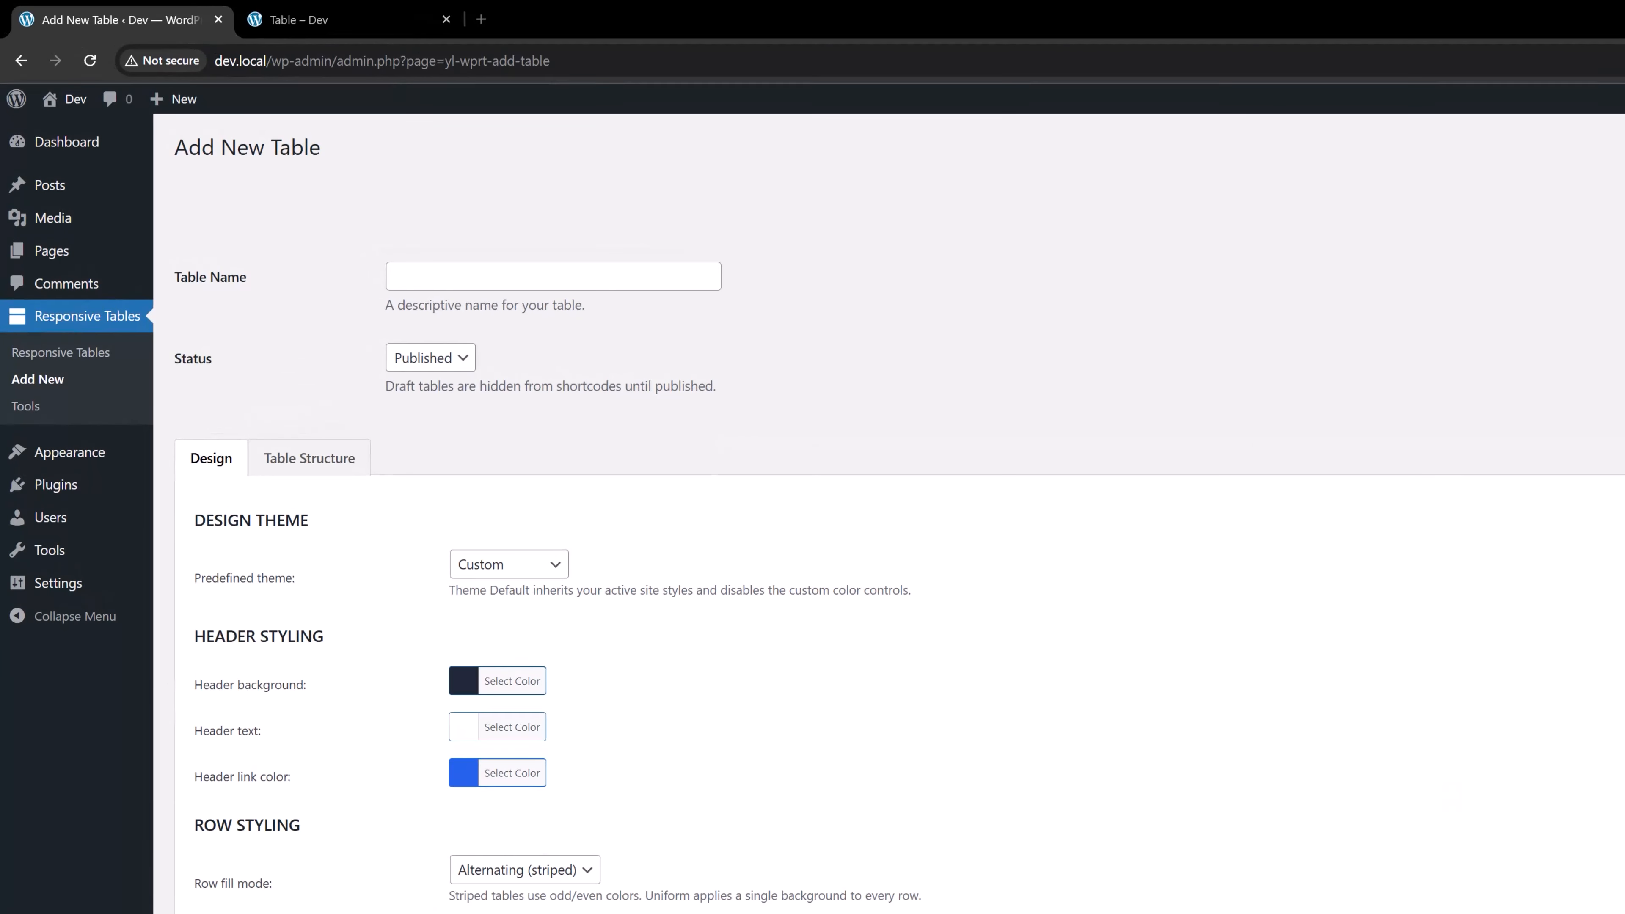
click(518, 269)
text(Breed Snapshots)
click(837, 332)
Switch the table's predefined theme to Theme Default and back to Custom
scroll(771, 334, down, 3)
scroll(768, 339, down, 1)
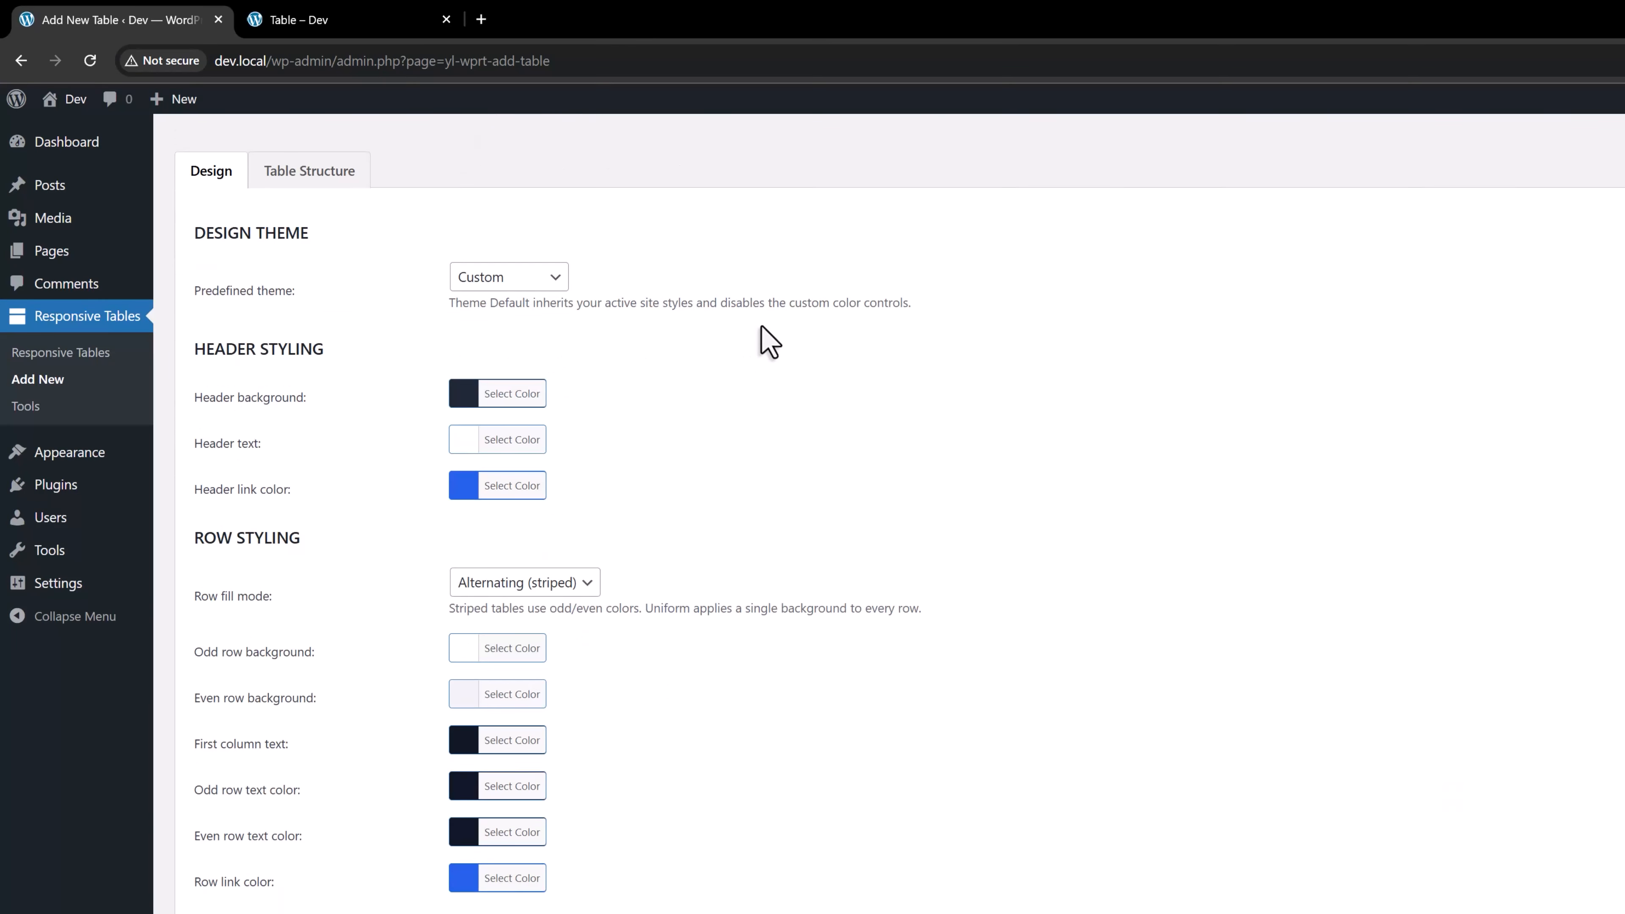
click(535, 282)
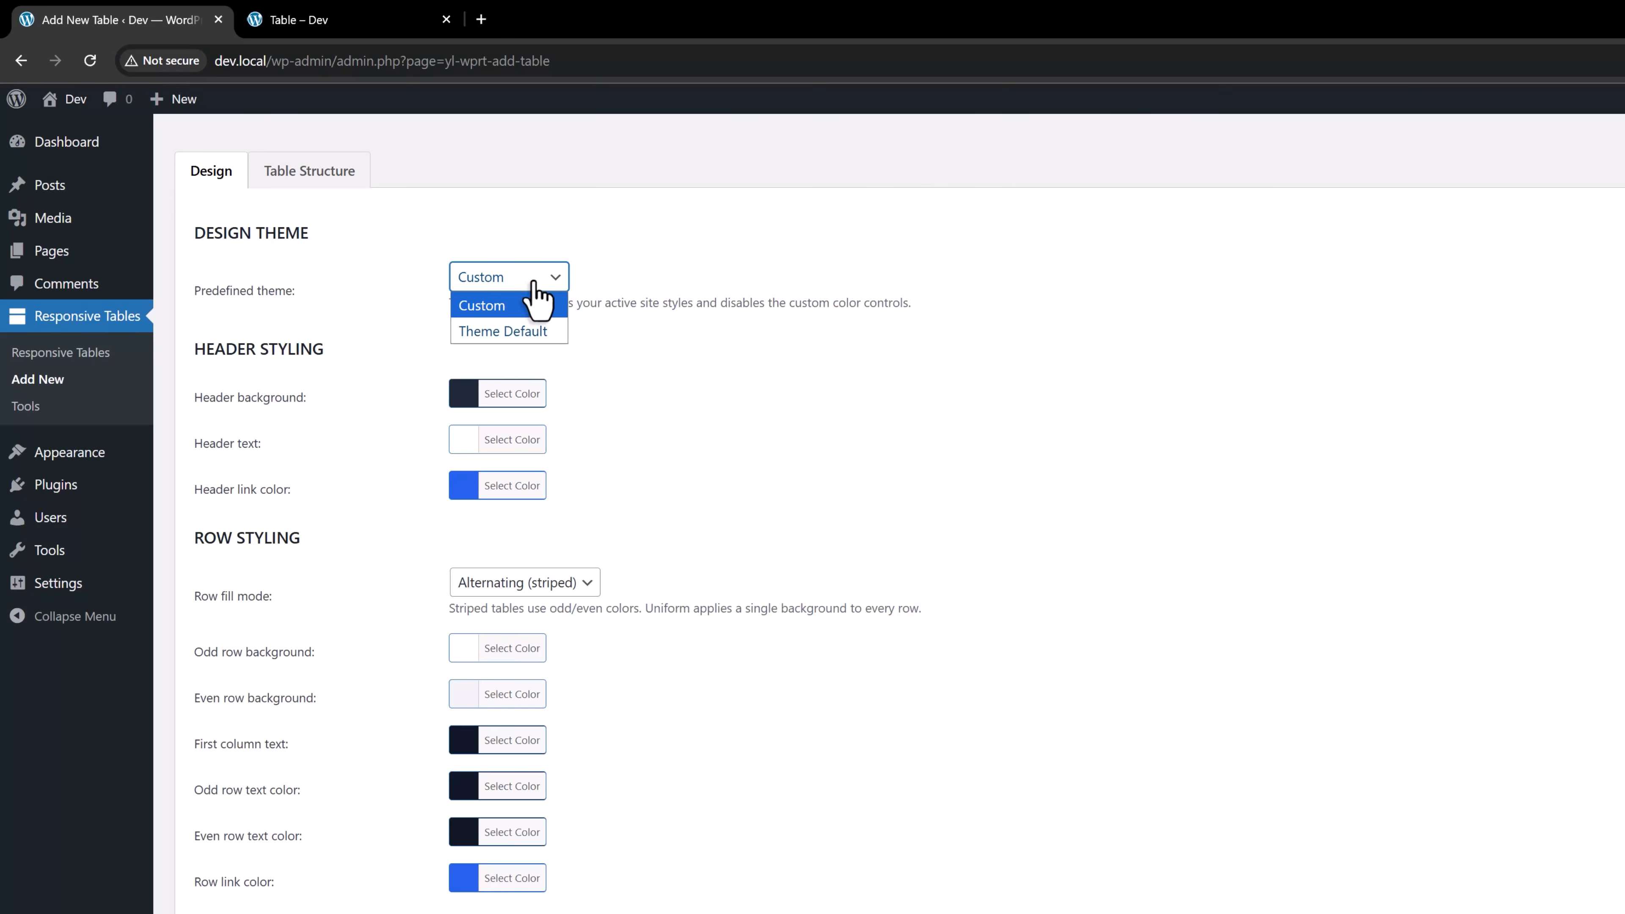
click(533, 282)
click(537, 283)
click(550, 330)
click(549, 284)
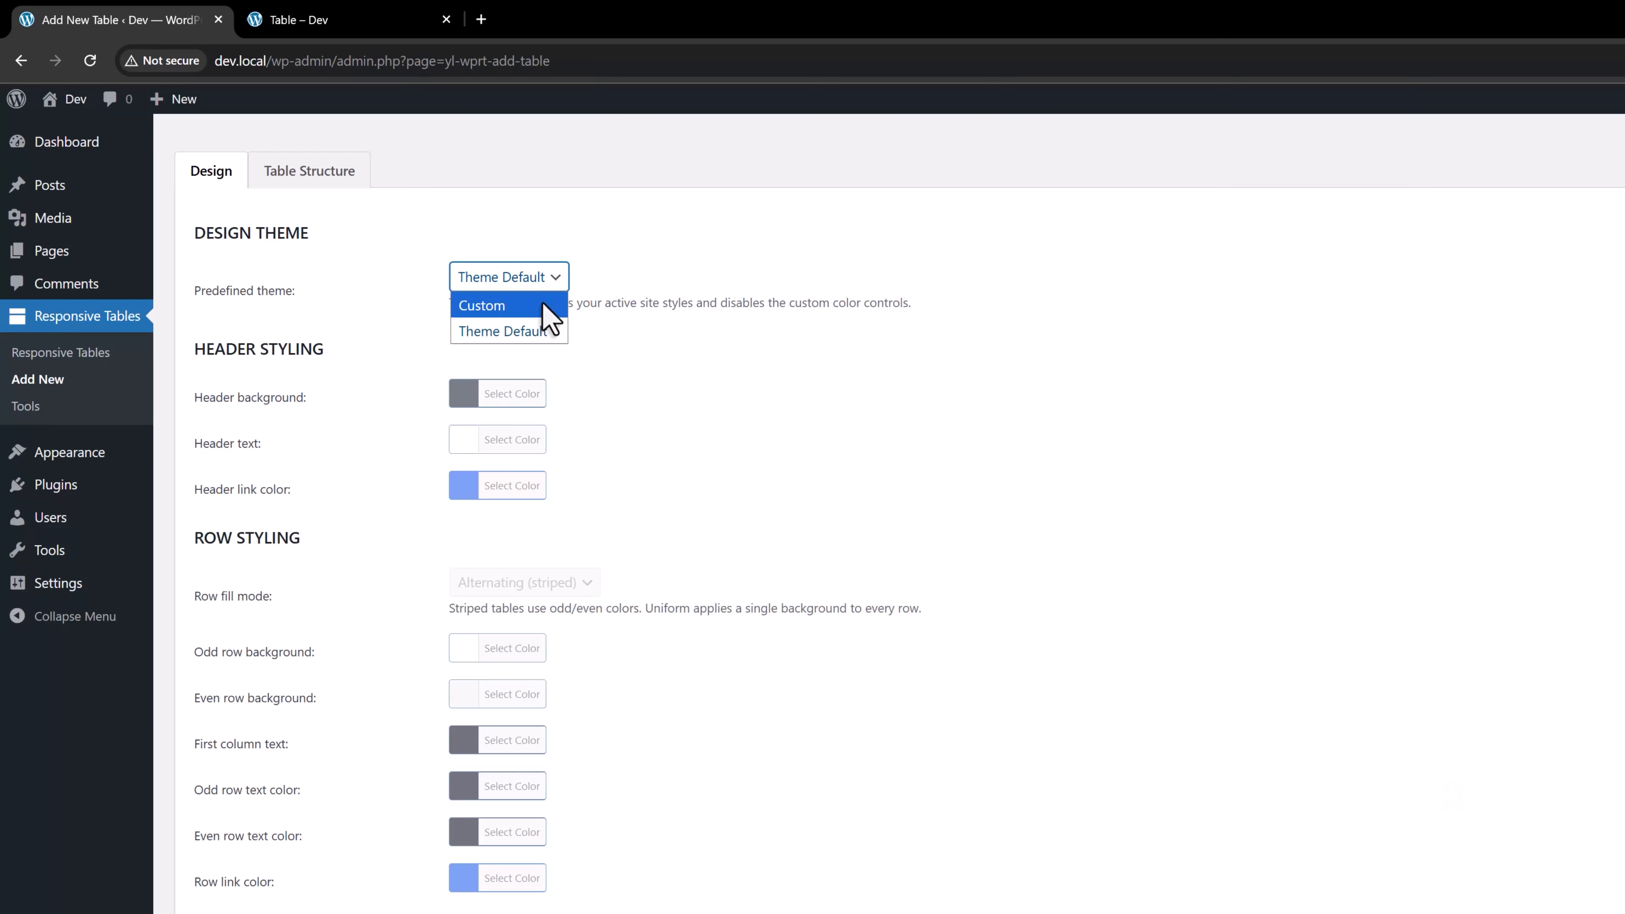
click(537, 306)
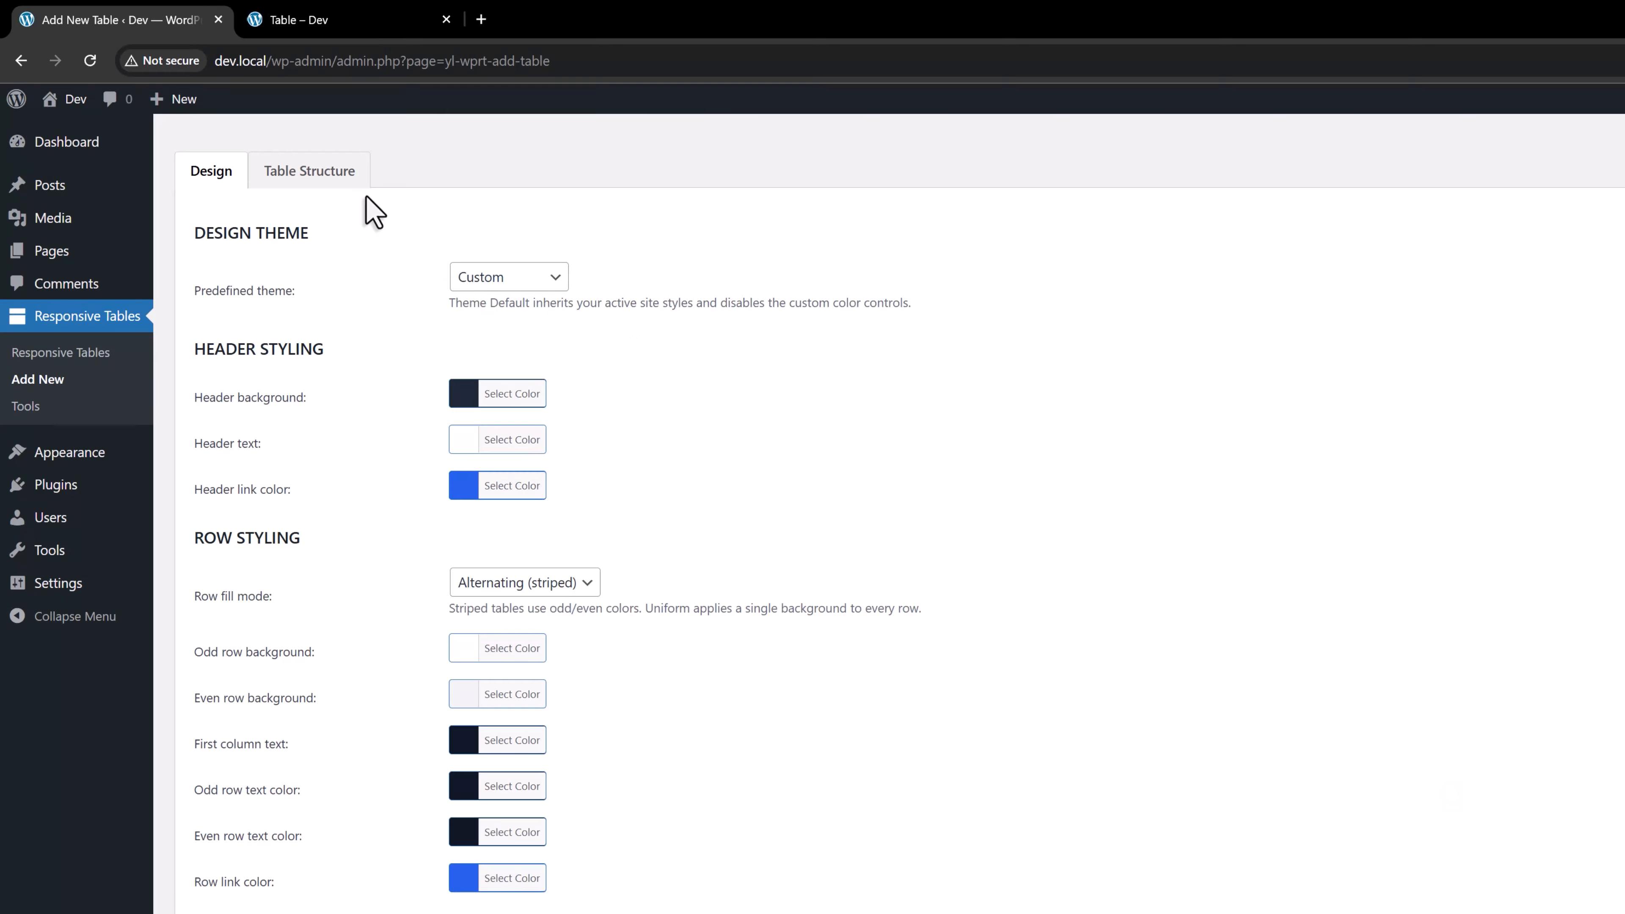
Add a fourth header to the table structure and name the first two headers Breed and Size
click(345, 179)
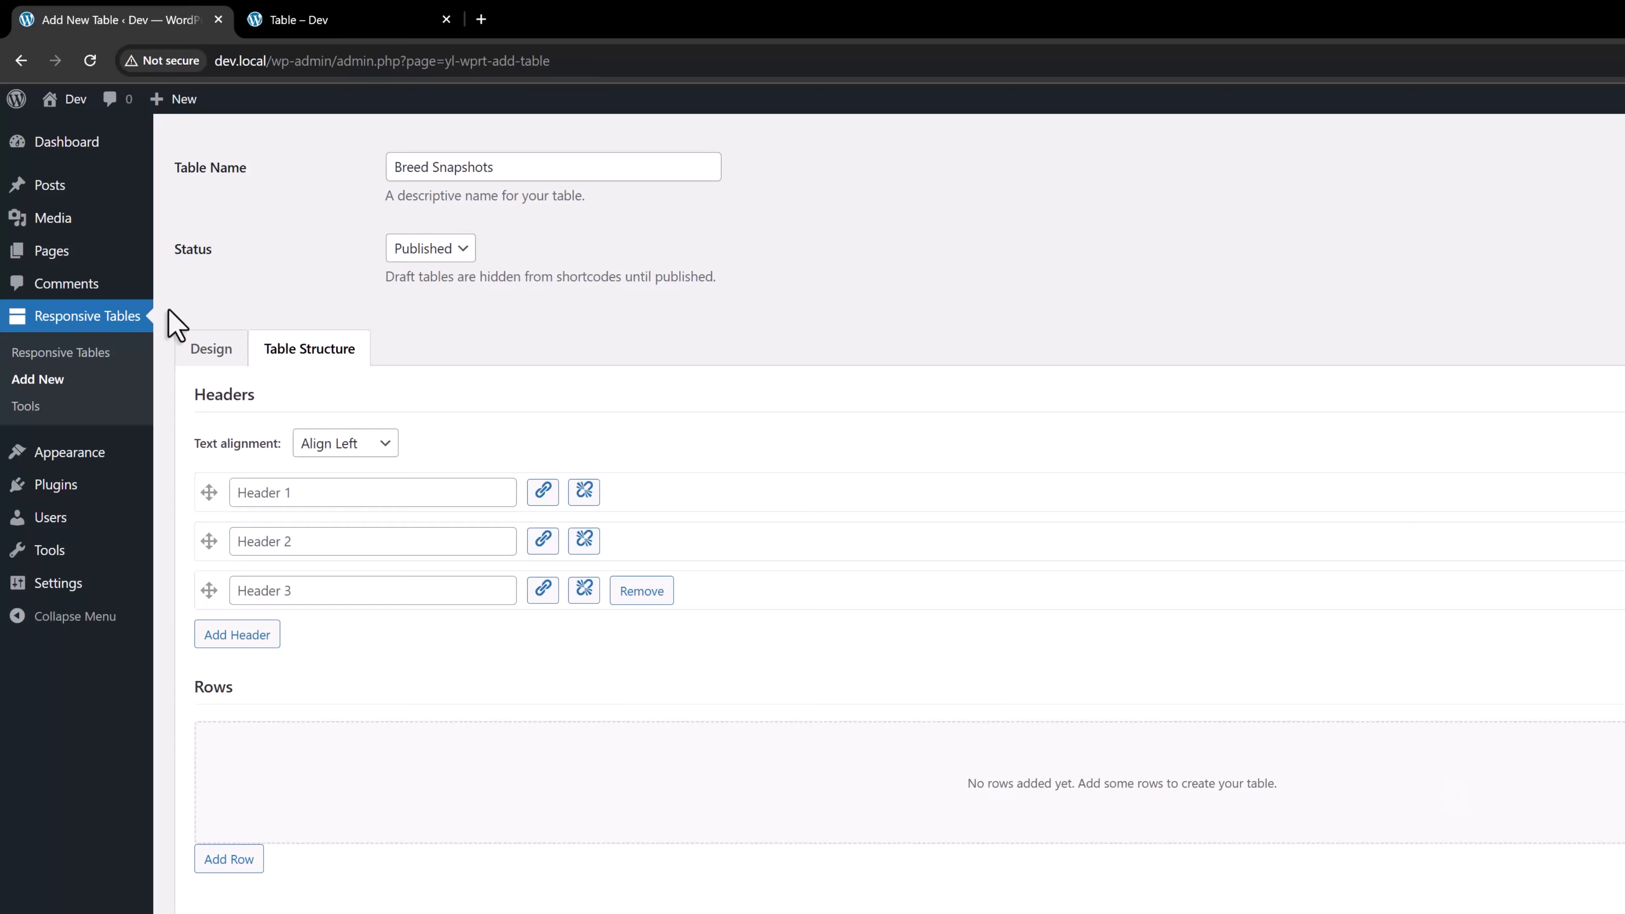
click(254, 636)
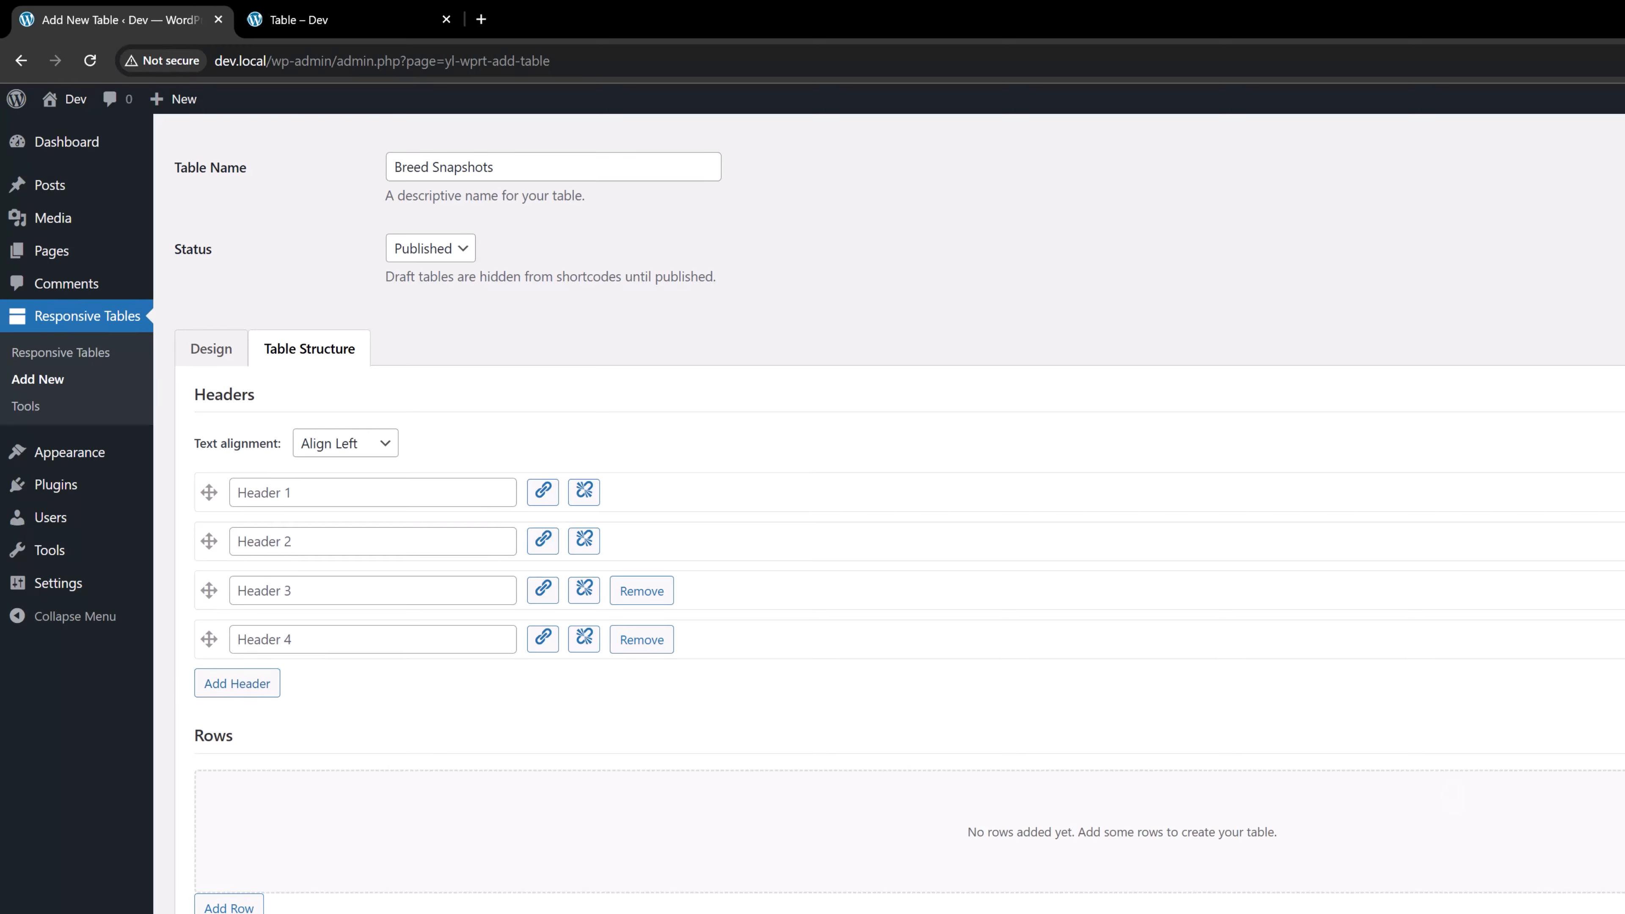
click(416, 490)
text(Breed)
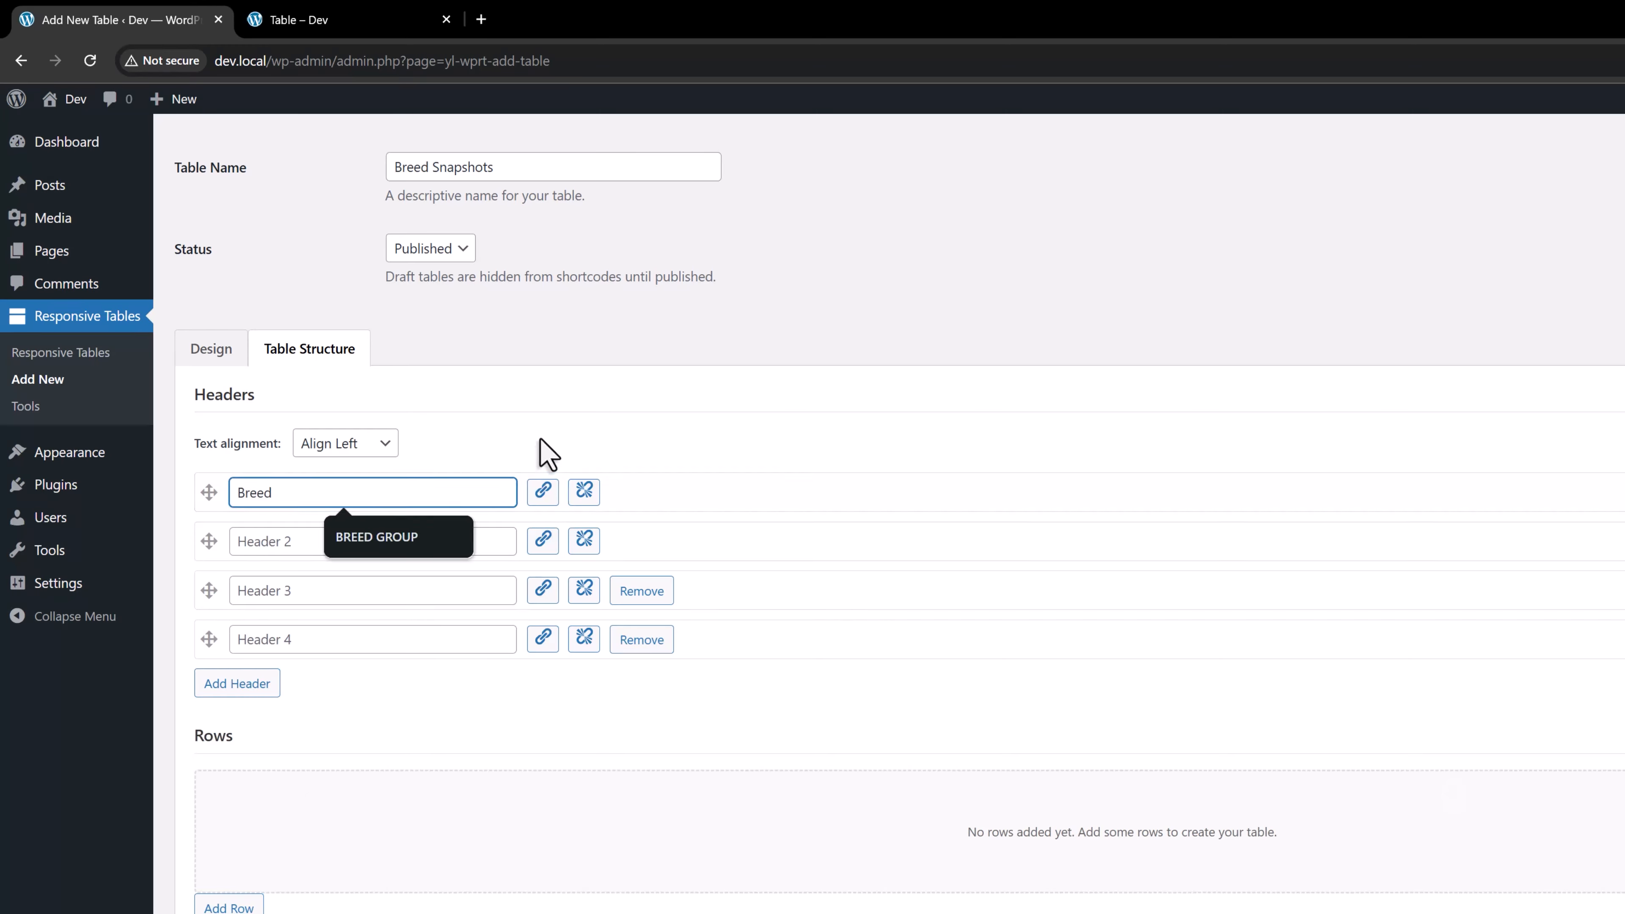
click(543, 454)
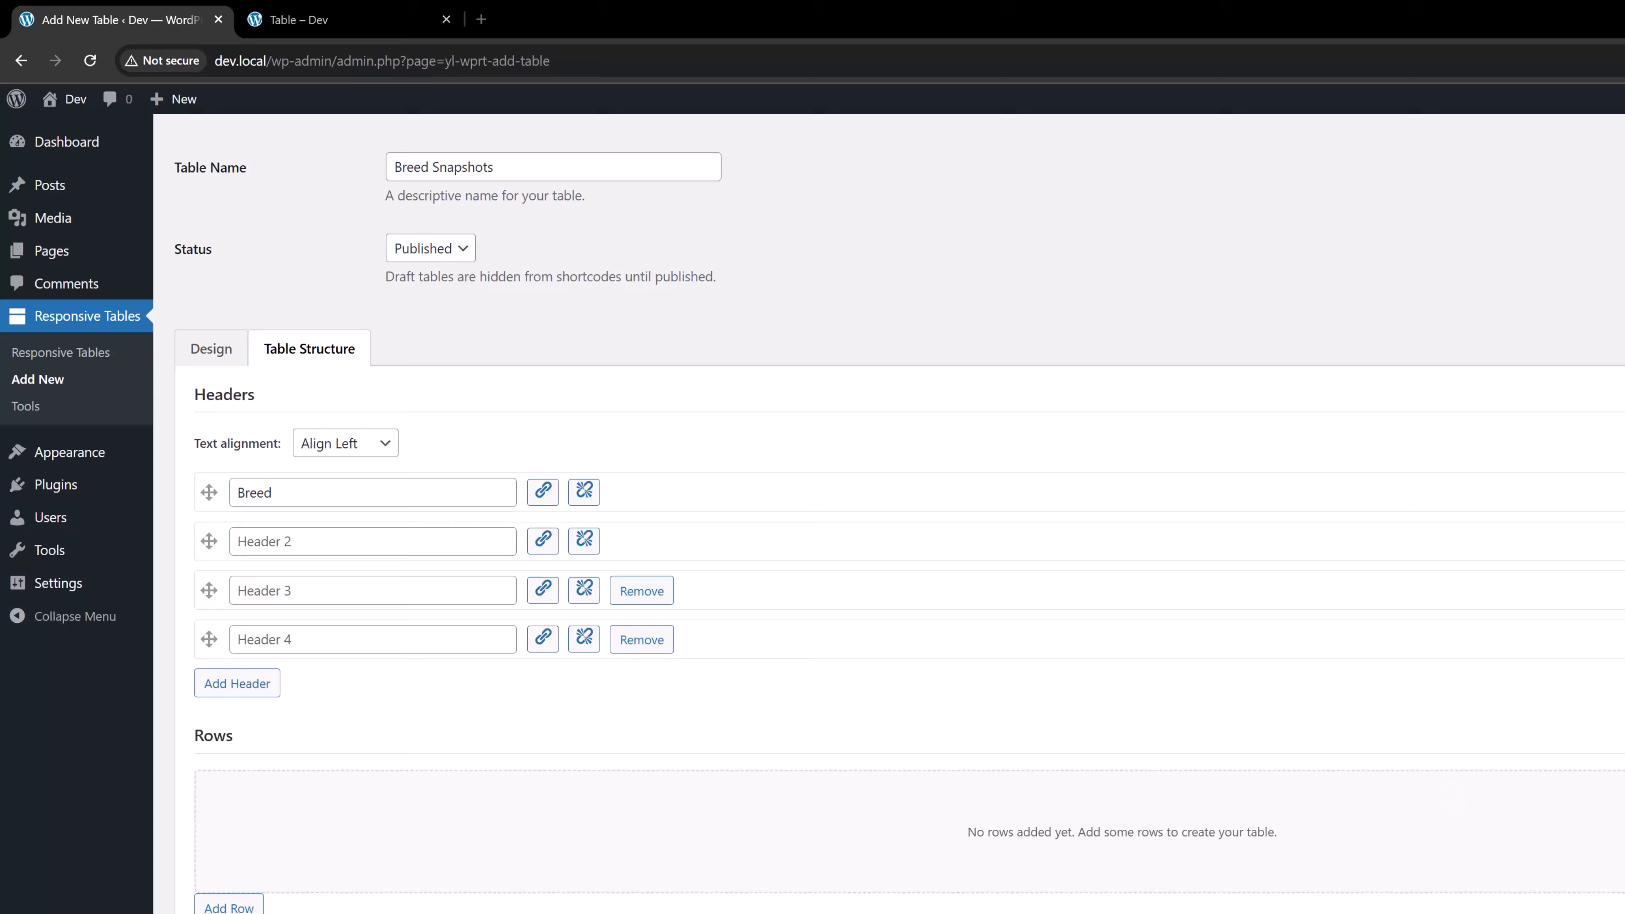
click(389, 539)
text(Size)
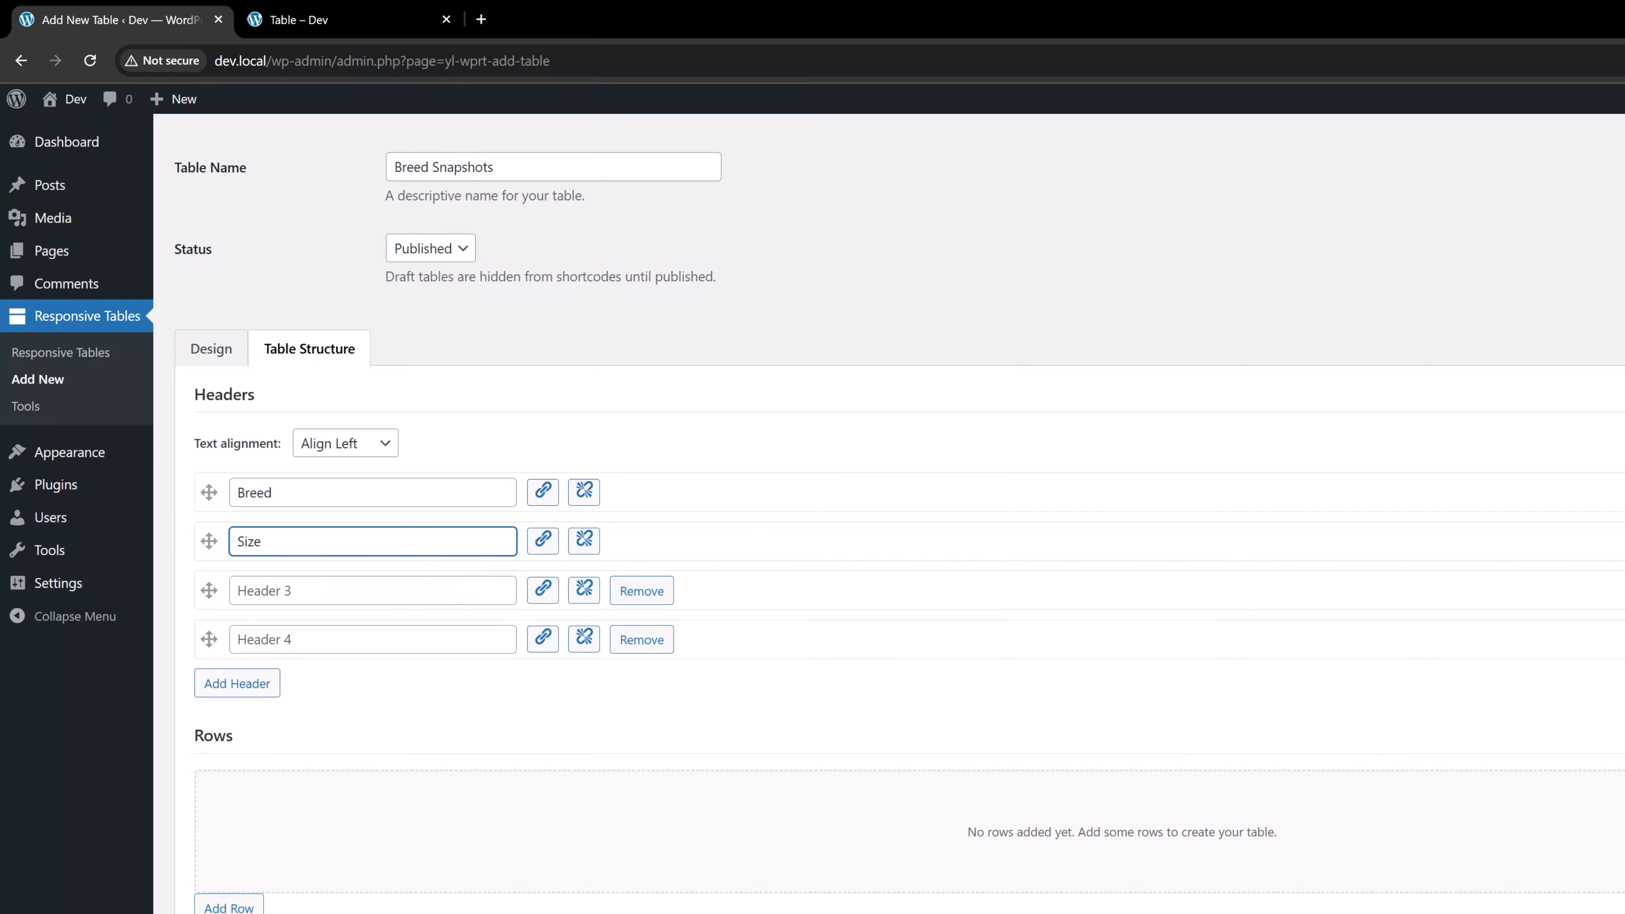
key(alt+Tab)
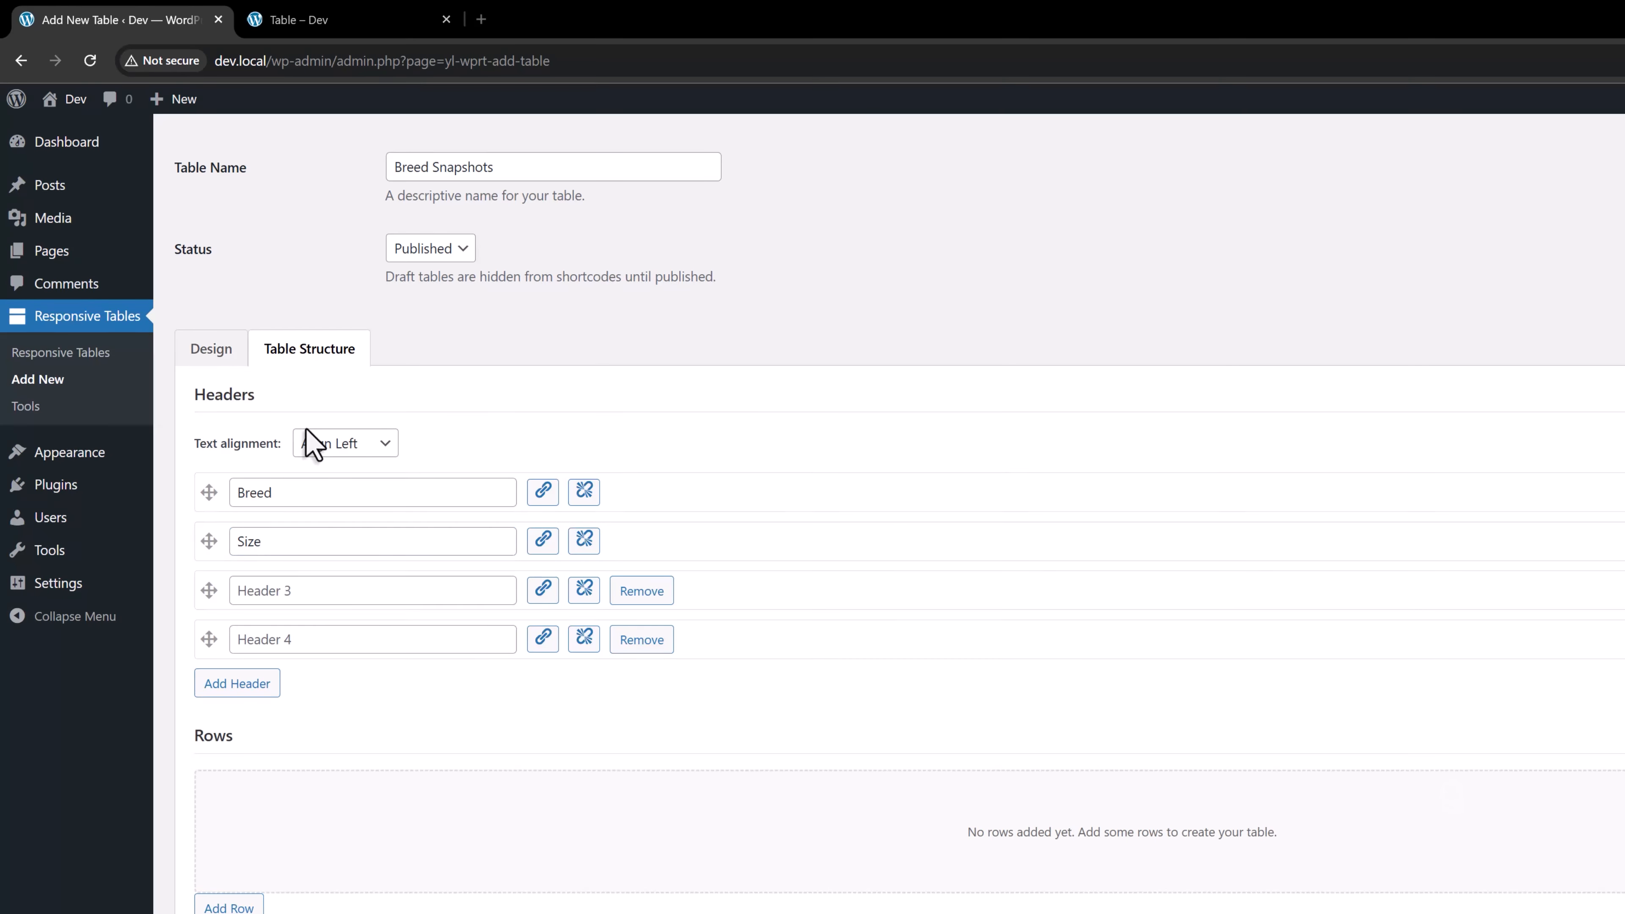
Name the third header Coat and the fourth header Energy
click(352, 593)
text(Coat)
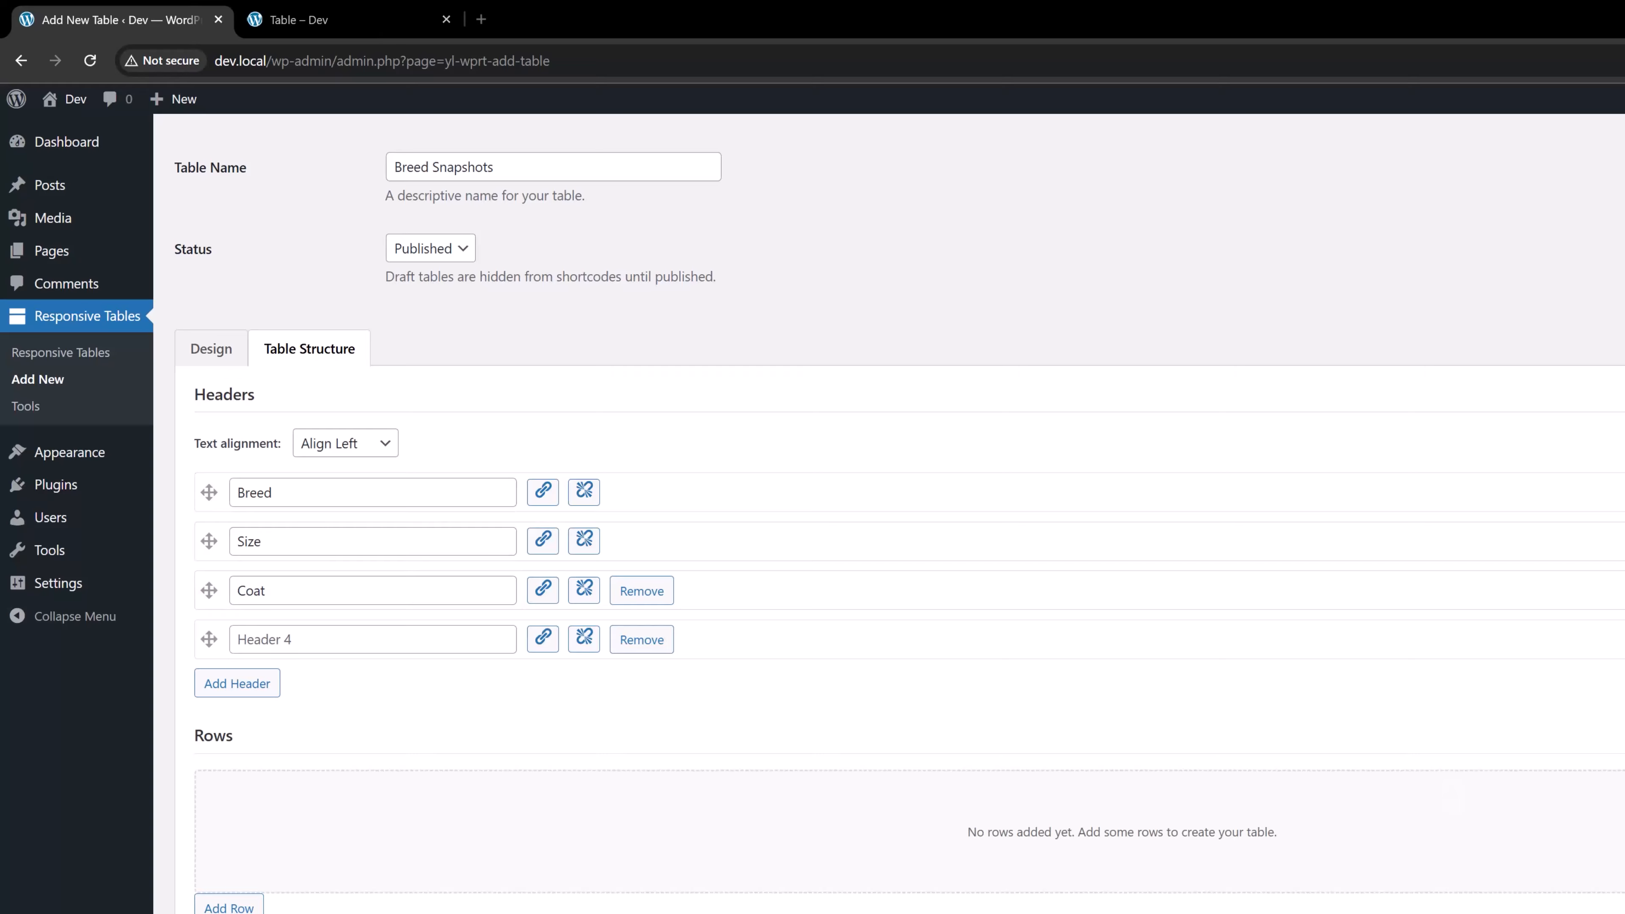
click(352, 641)
text(Energy)
click(491, 740)
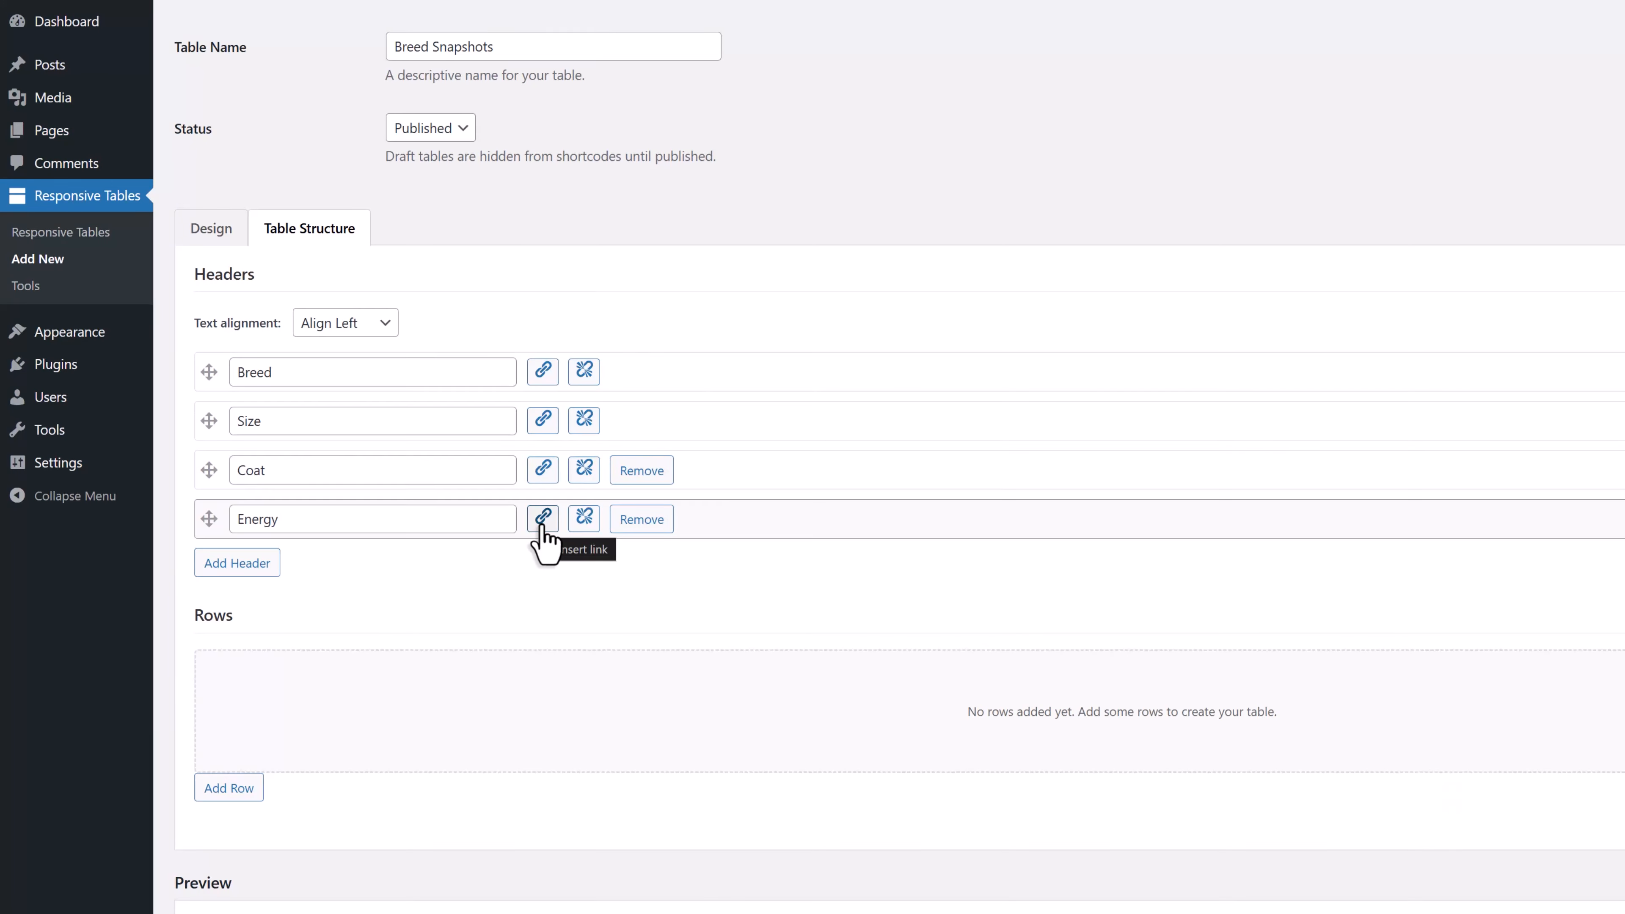
Add the first row and fill its cells with Labrador, Large, Short and High
click(227, 789)
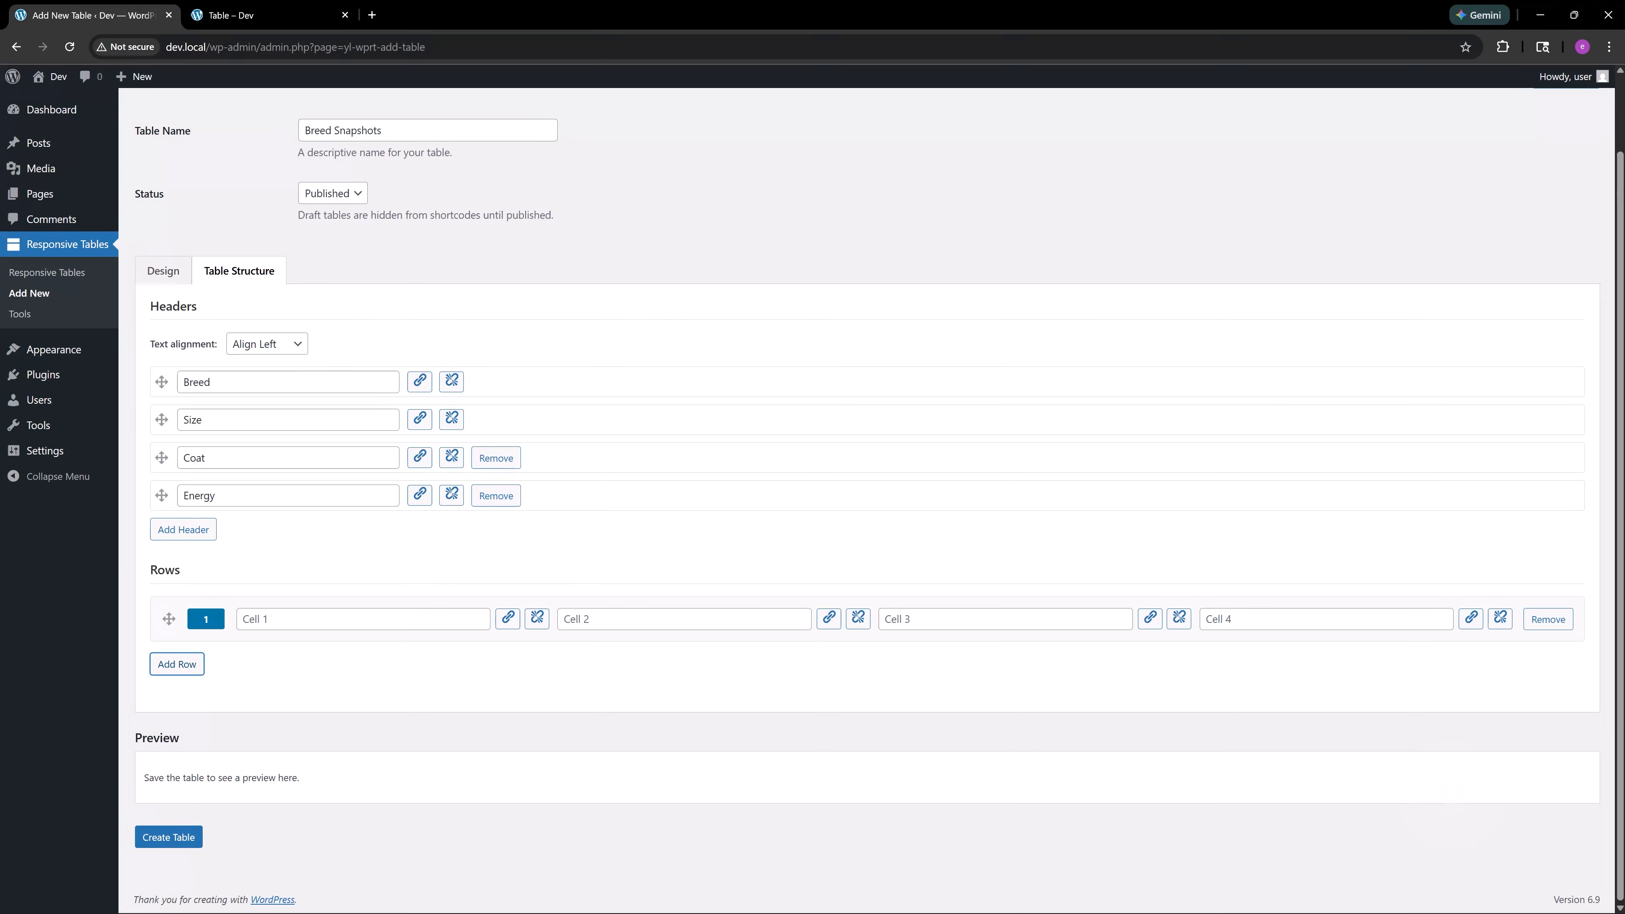
click(290, 619)
click(301, 658)
key(alt+Tab)
click(620, 618)
text(Large)
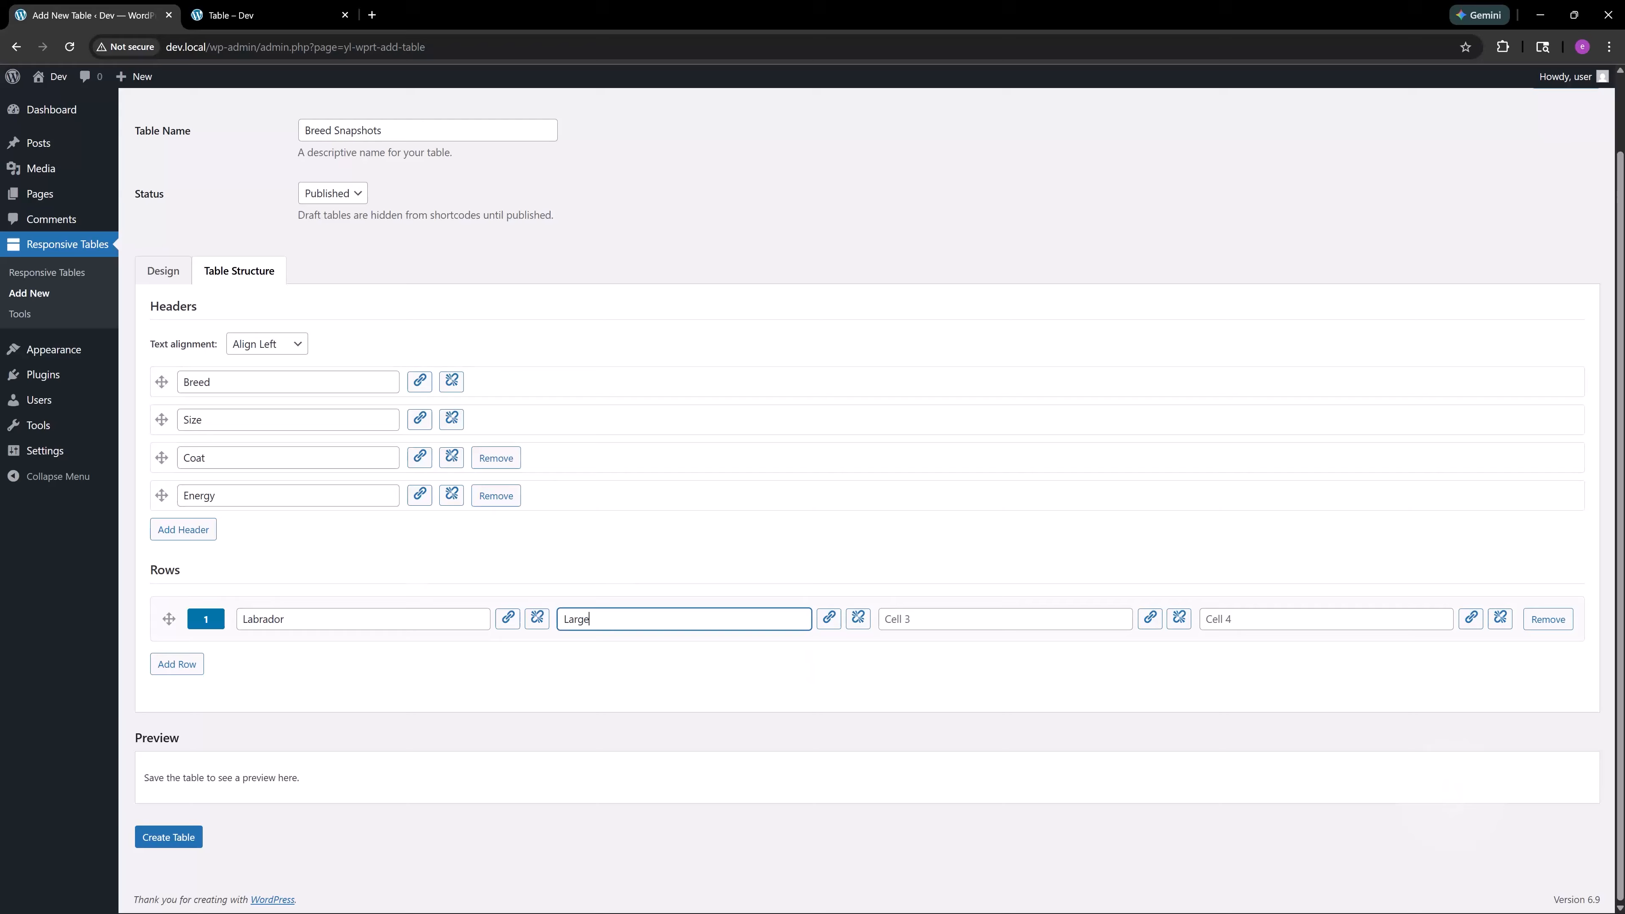
key(alt+Tab)
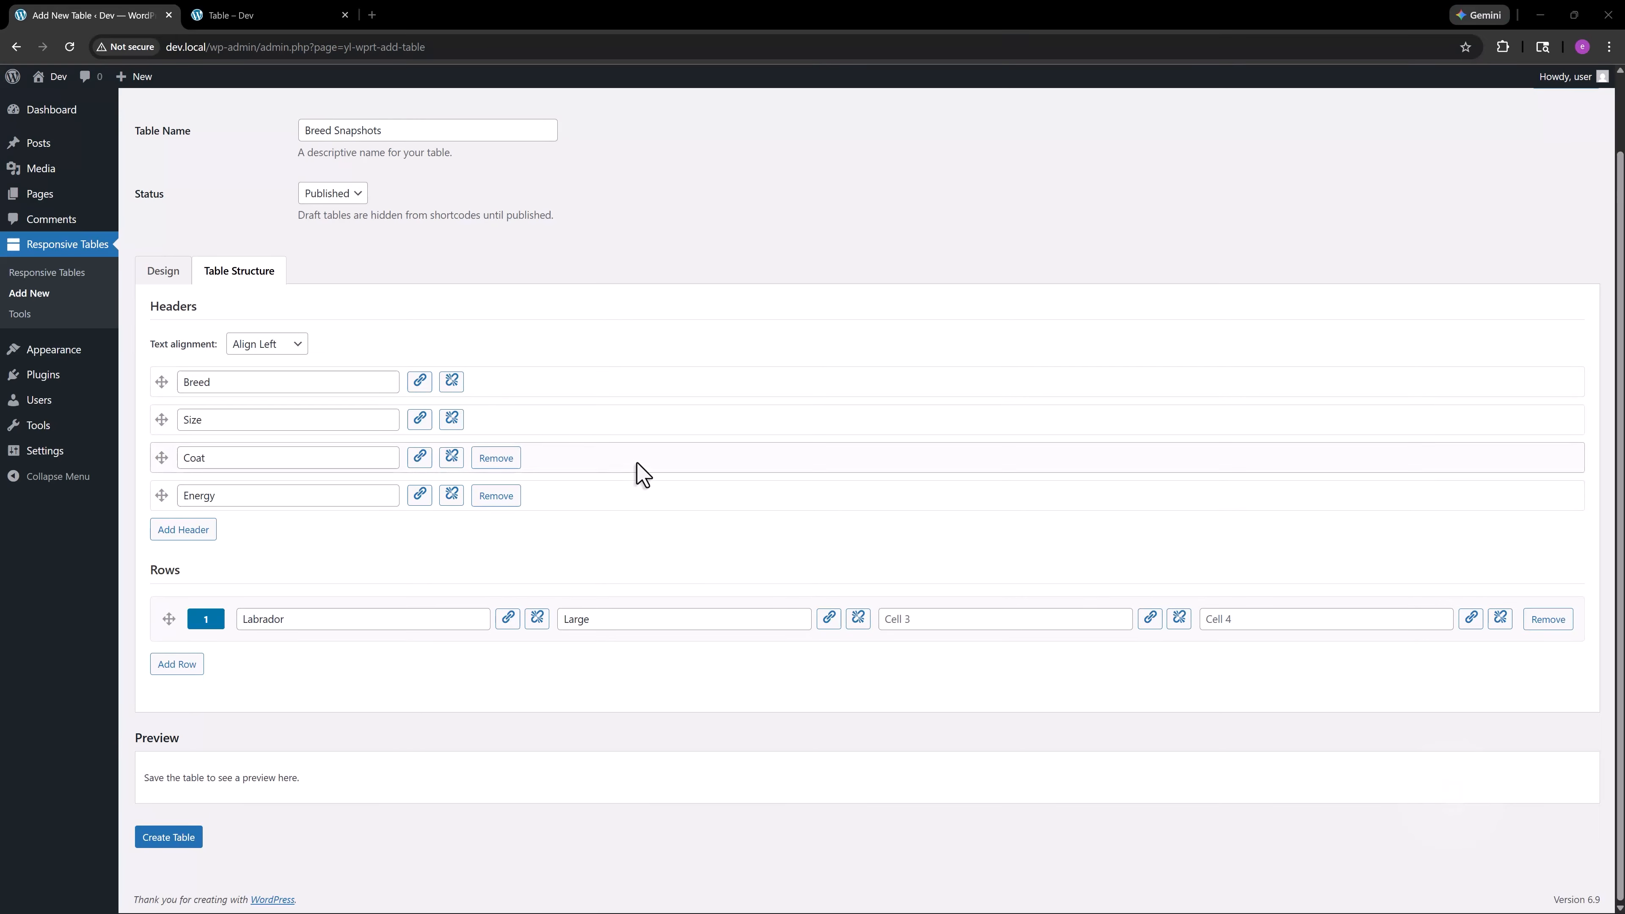
click(928, 621)
text(Short)
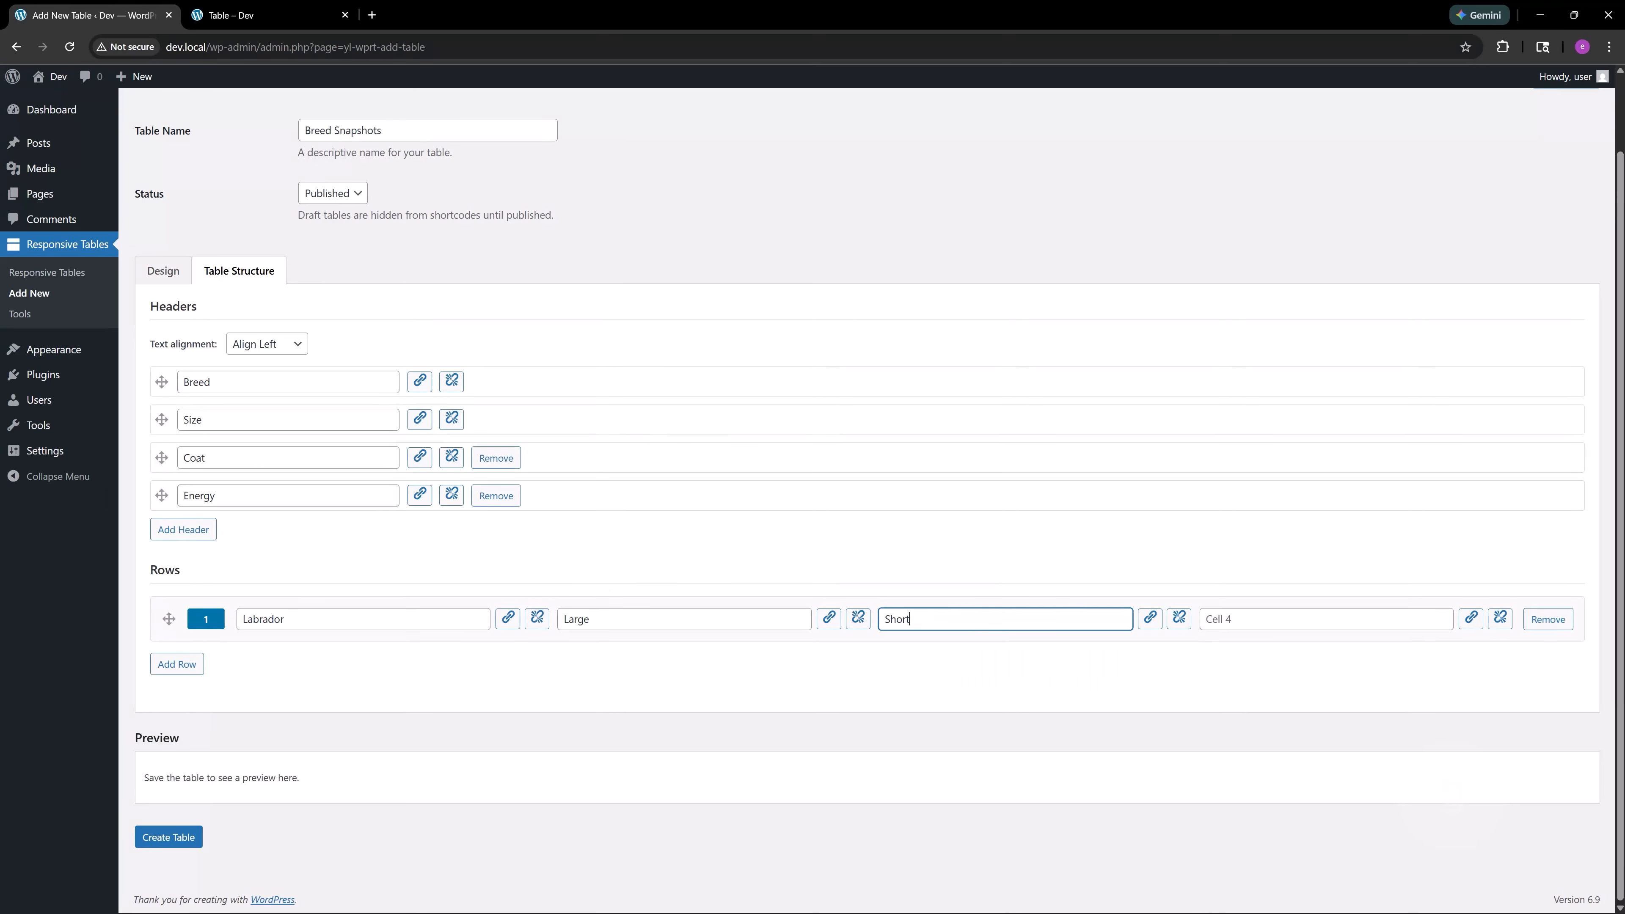
key(alt+Tab)
click(1277, 622)
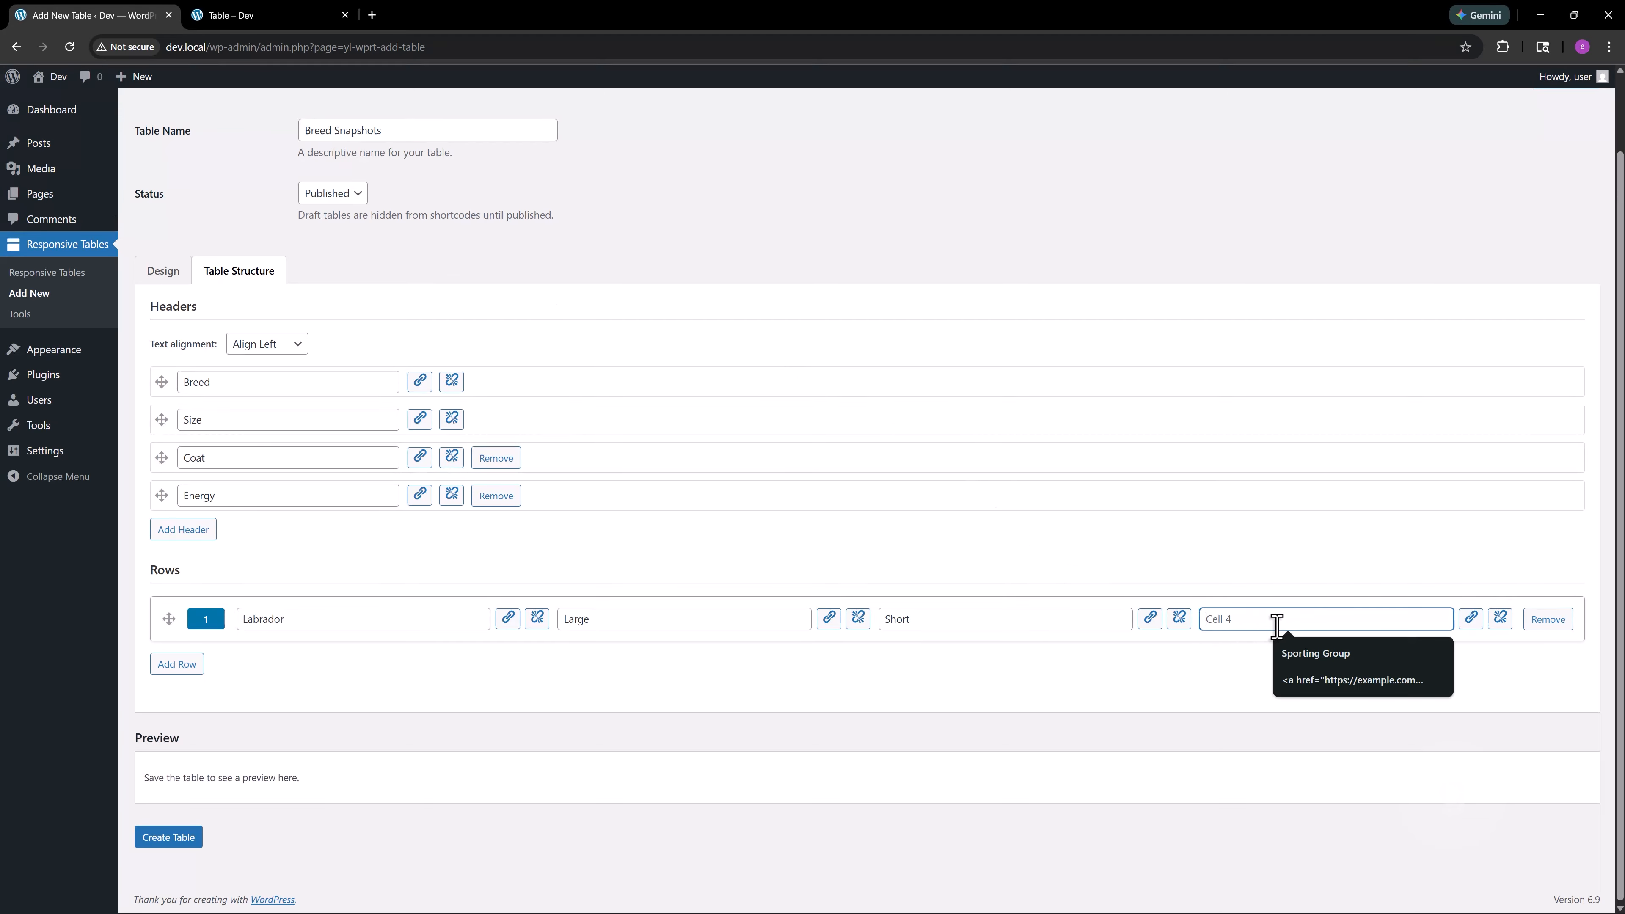
text(High)
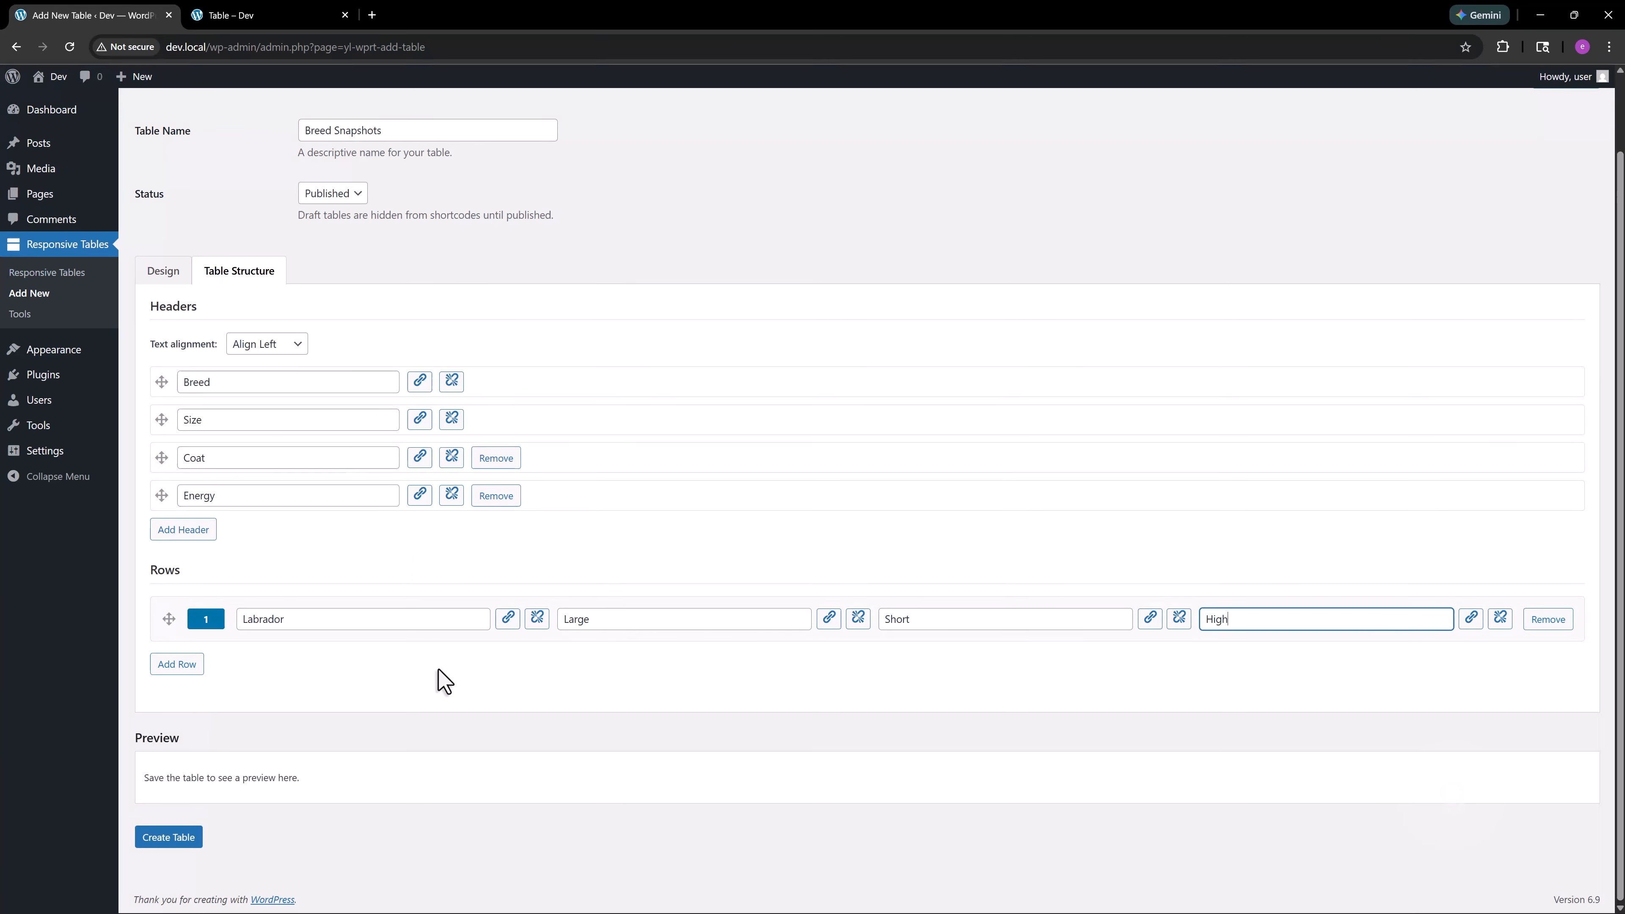
Add four more empty rows below the Labrador row
click(174, 667)
click(178, 722)
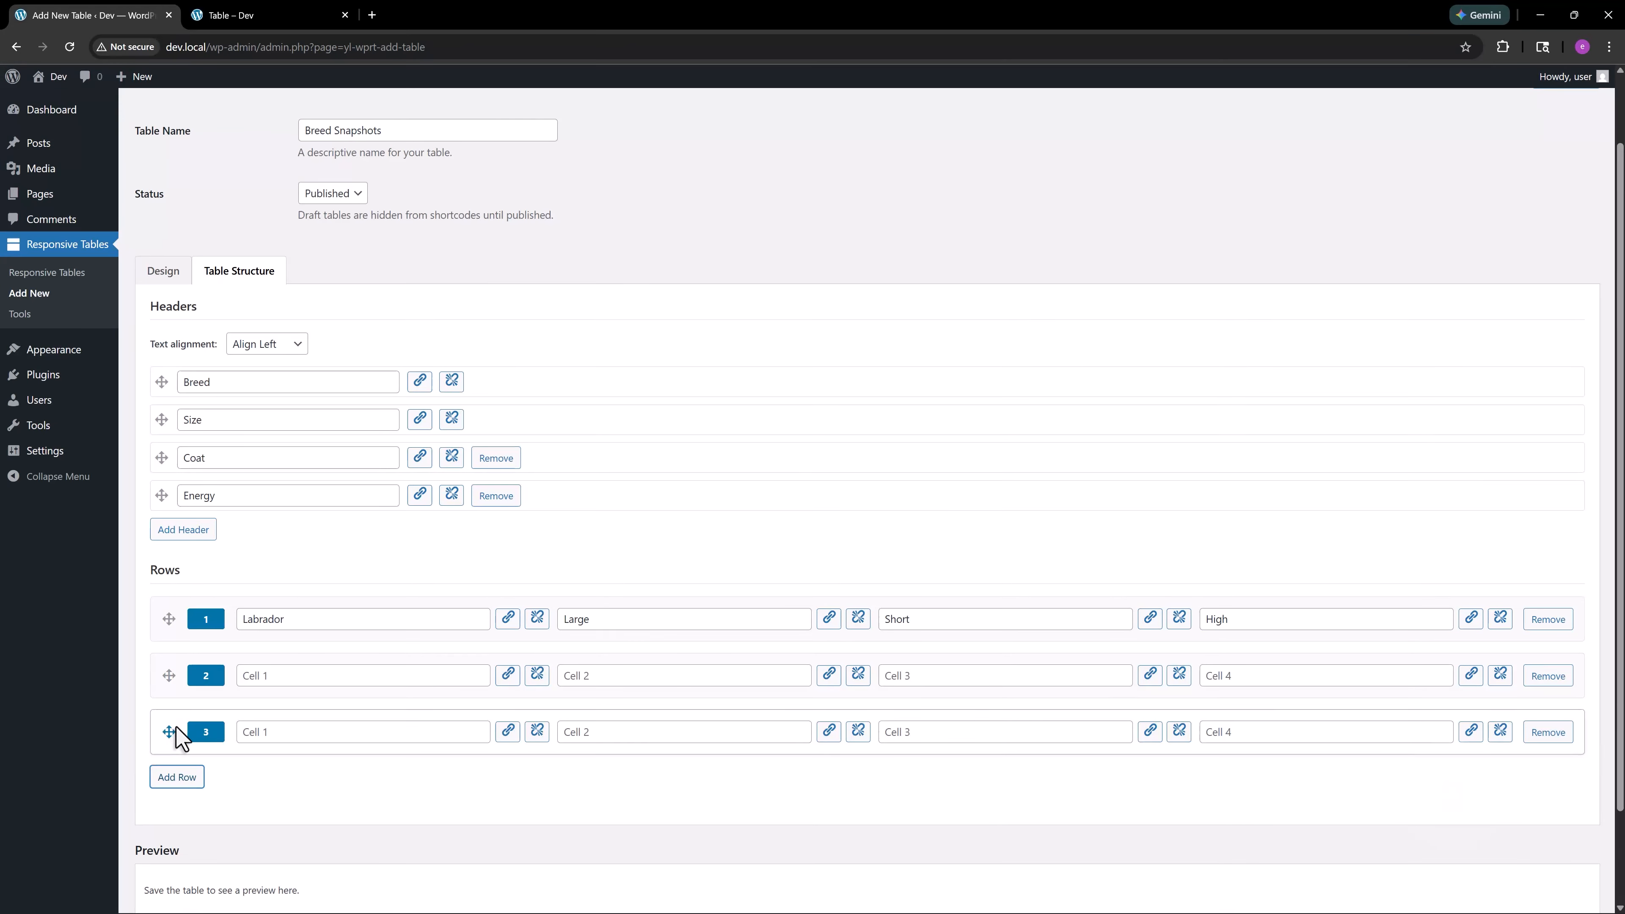
click(176, 775)
click(188, 834)
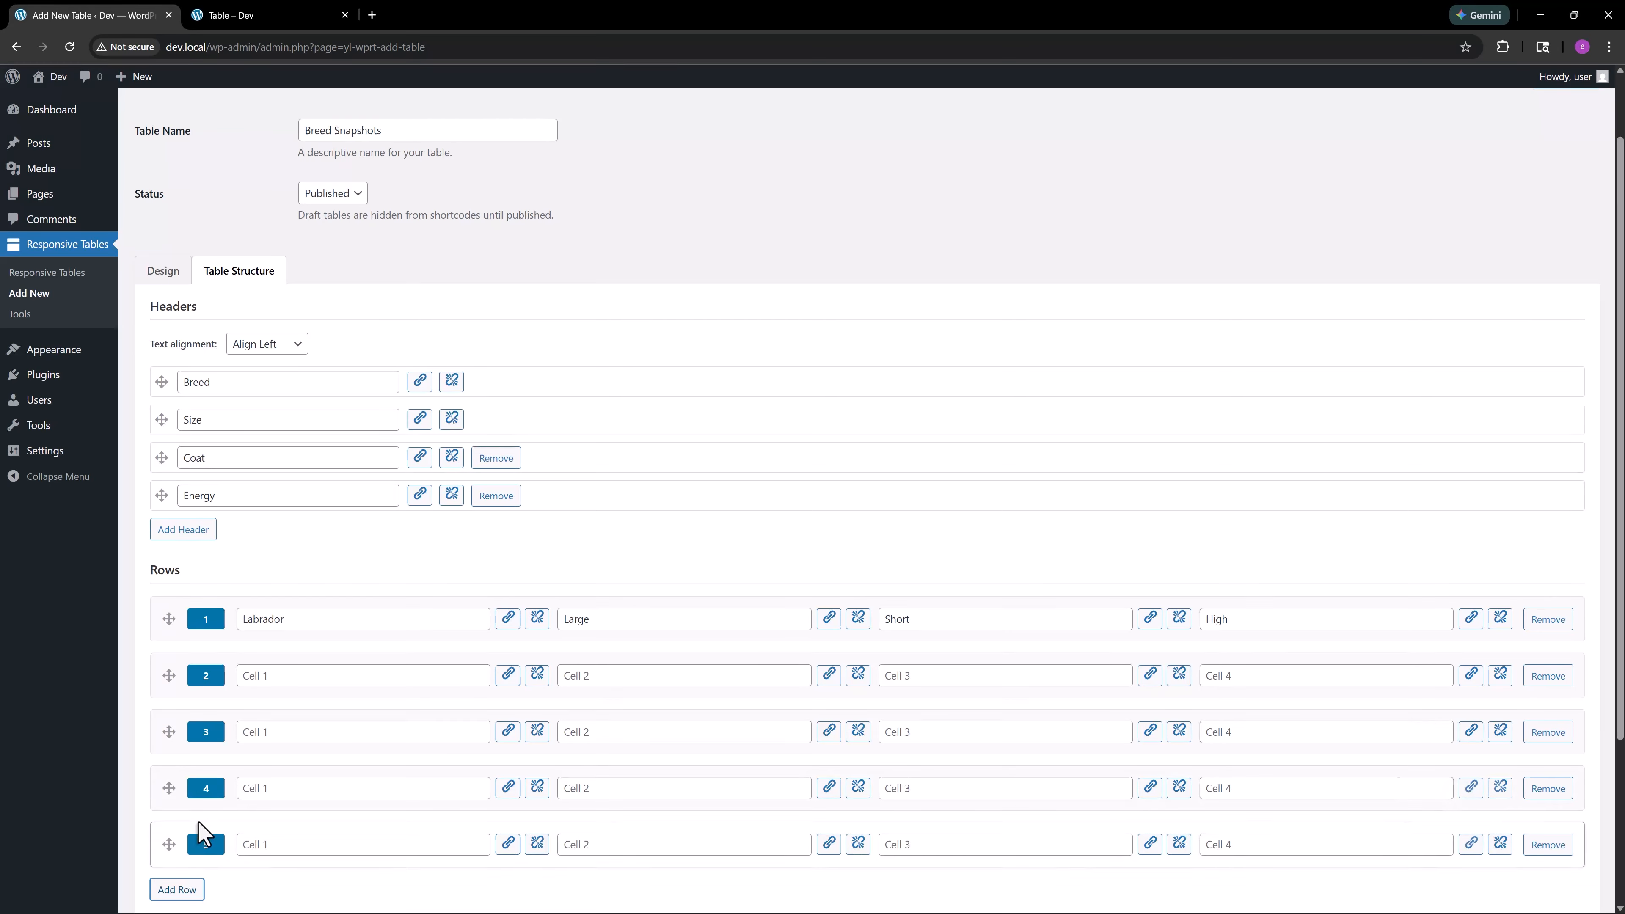
Enter High in the Energy cell of the Husky row
scroll(409, 768, down, 3)
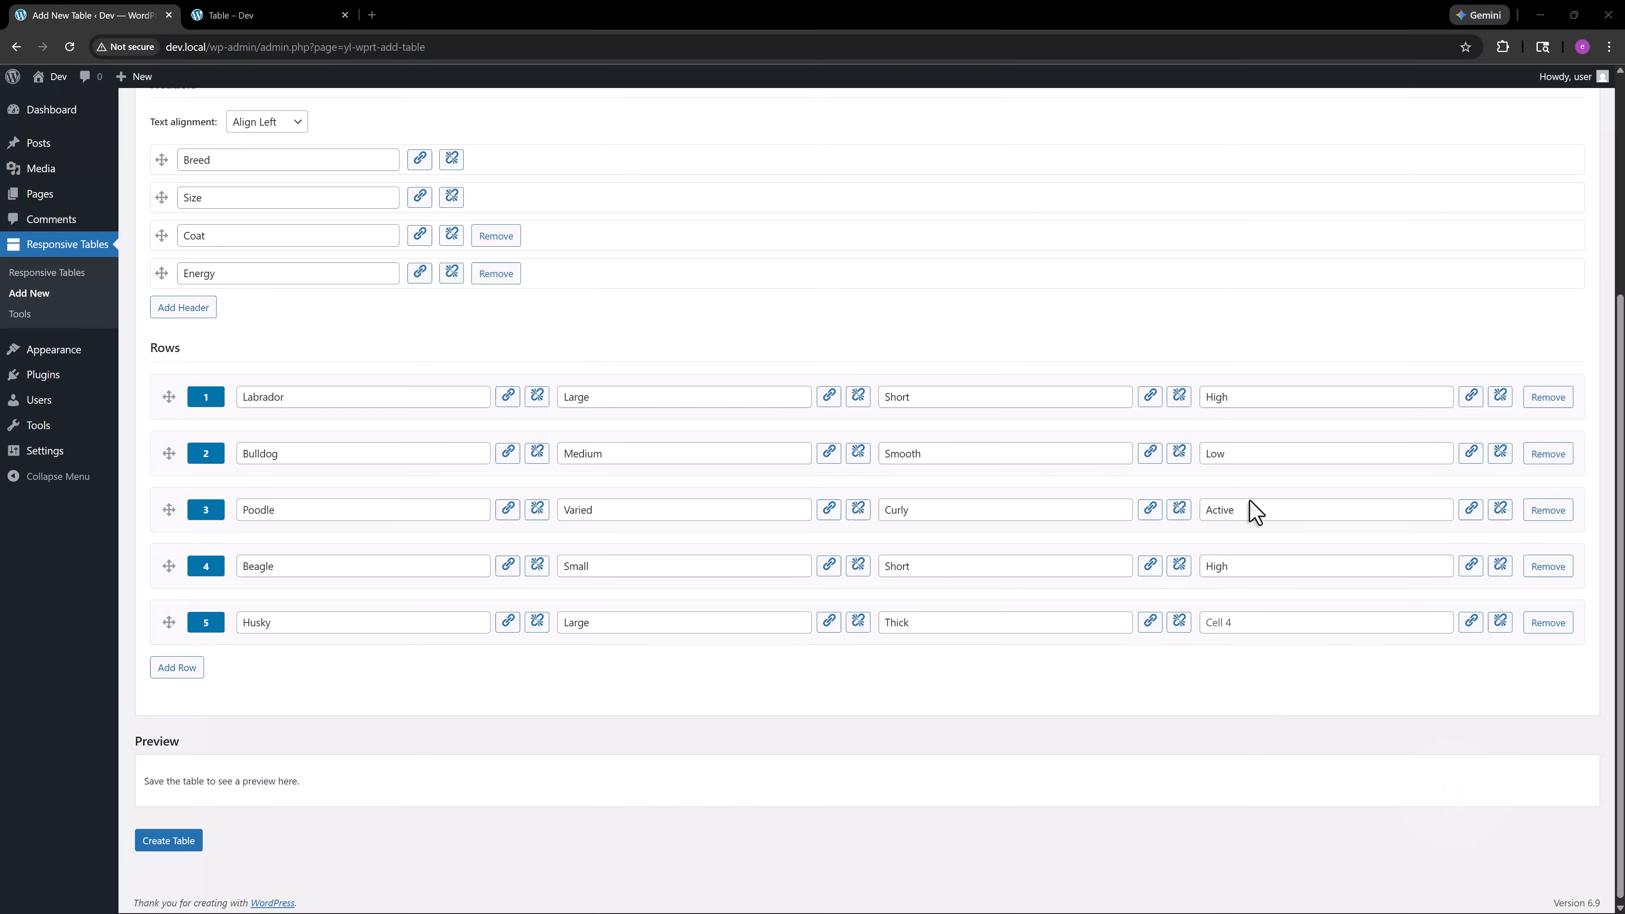
click(1320, 616)
text(High)
click(1237, 669)
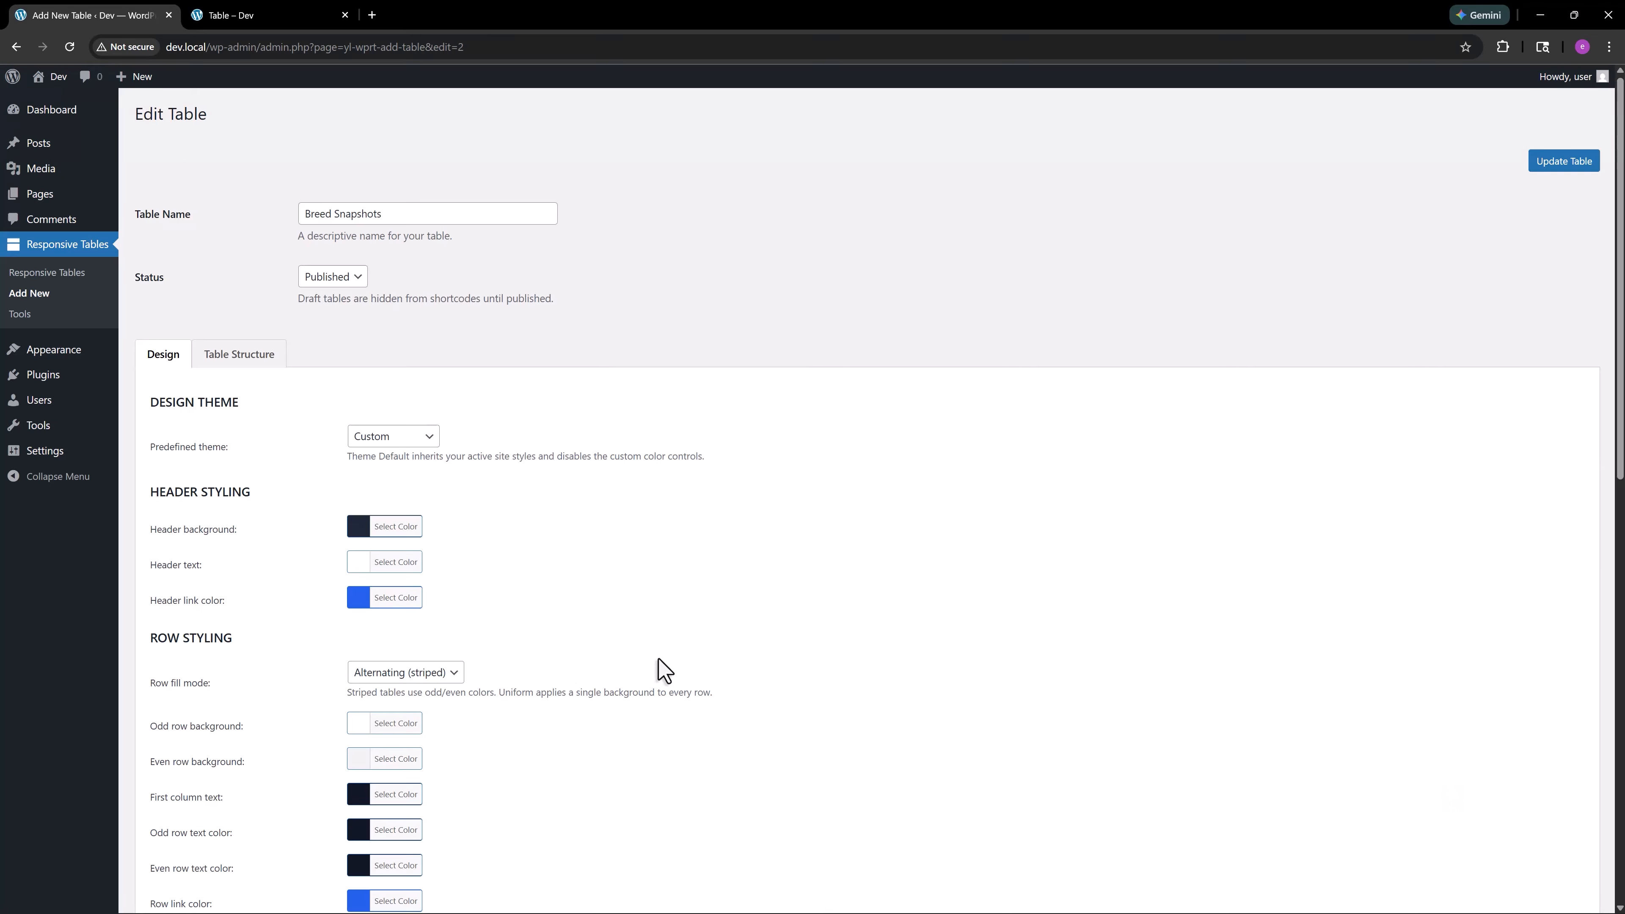
scroll(664, 671, down, 12)
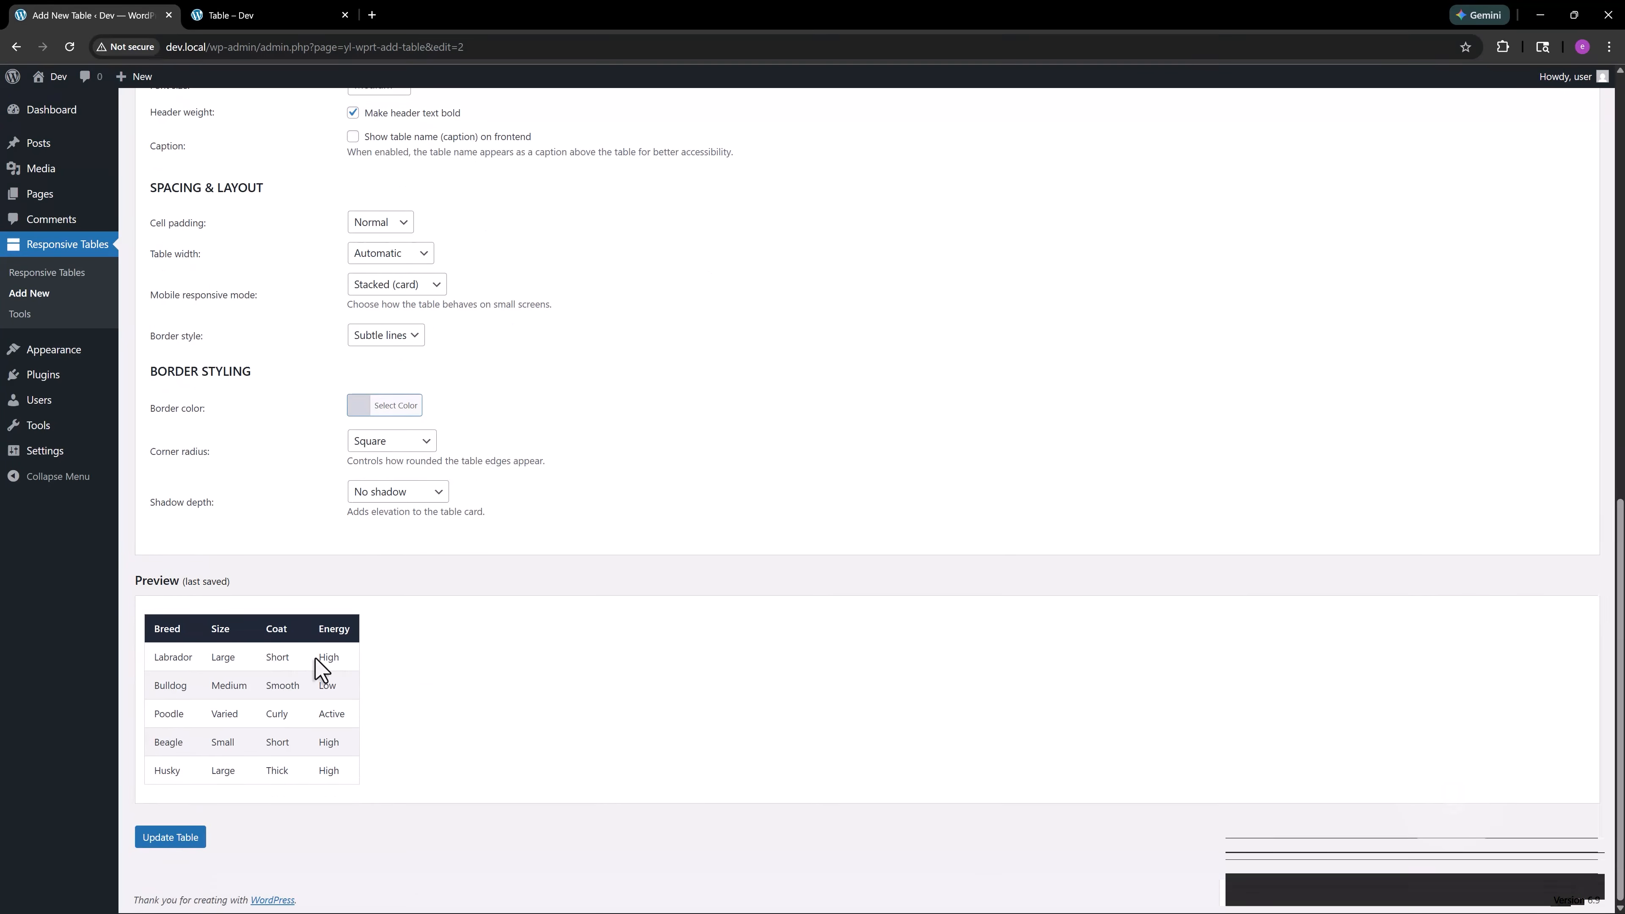
scroll(399, 682, up, 10)
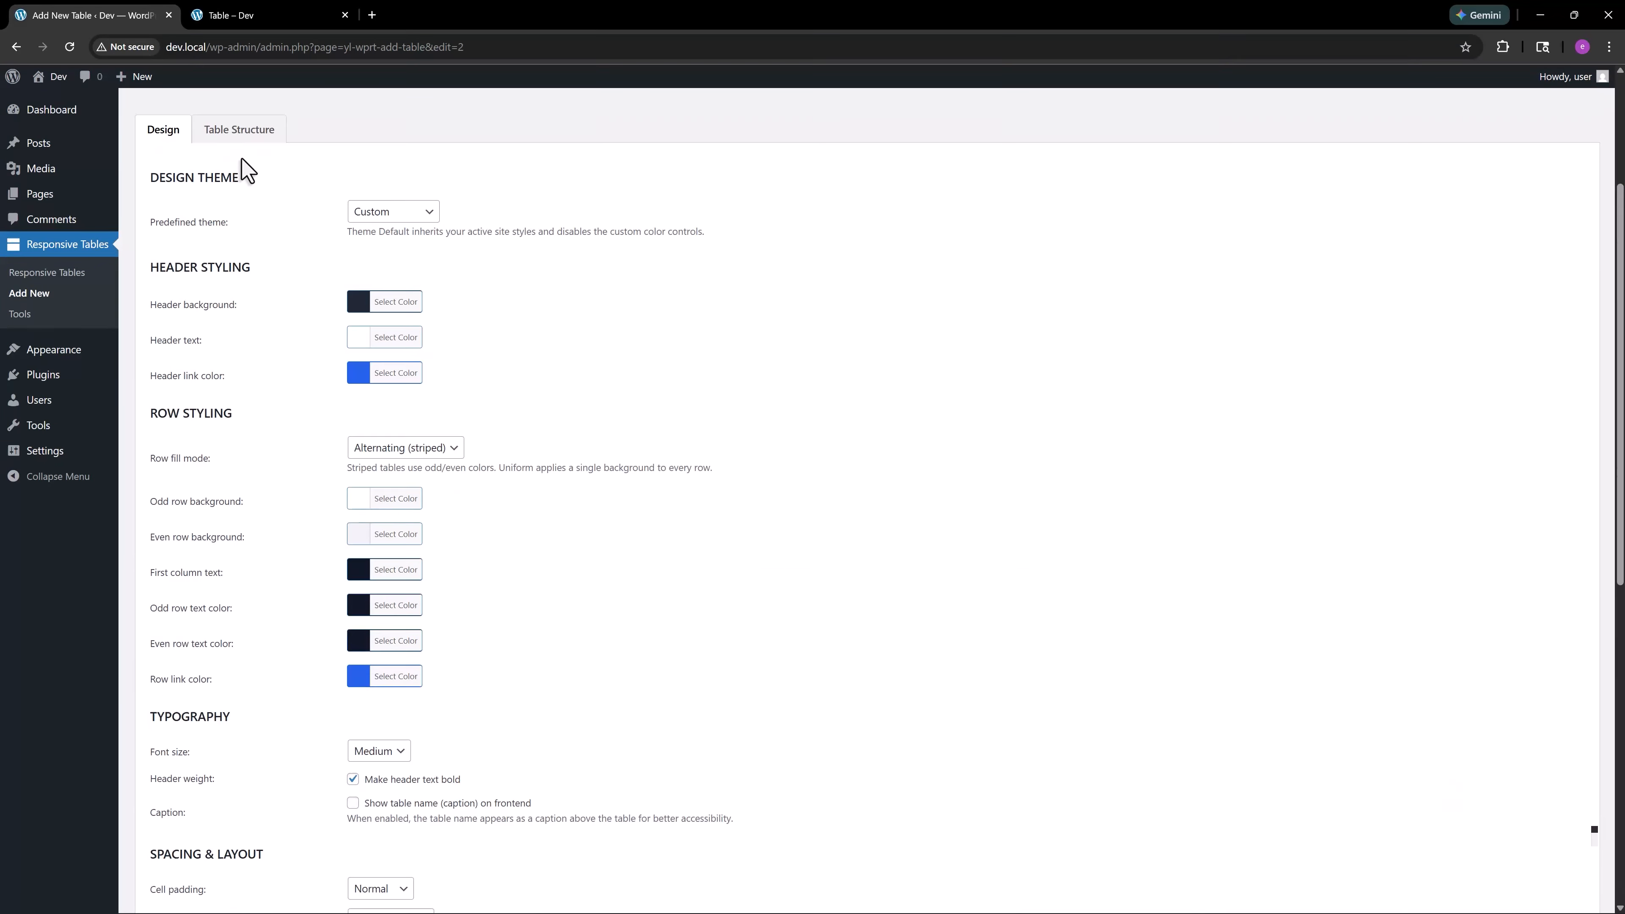
click(239, 132)
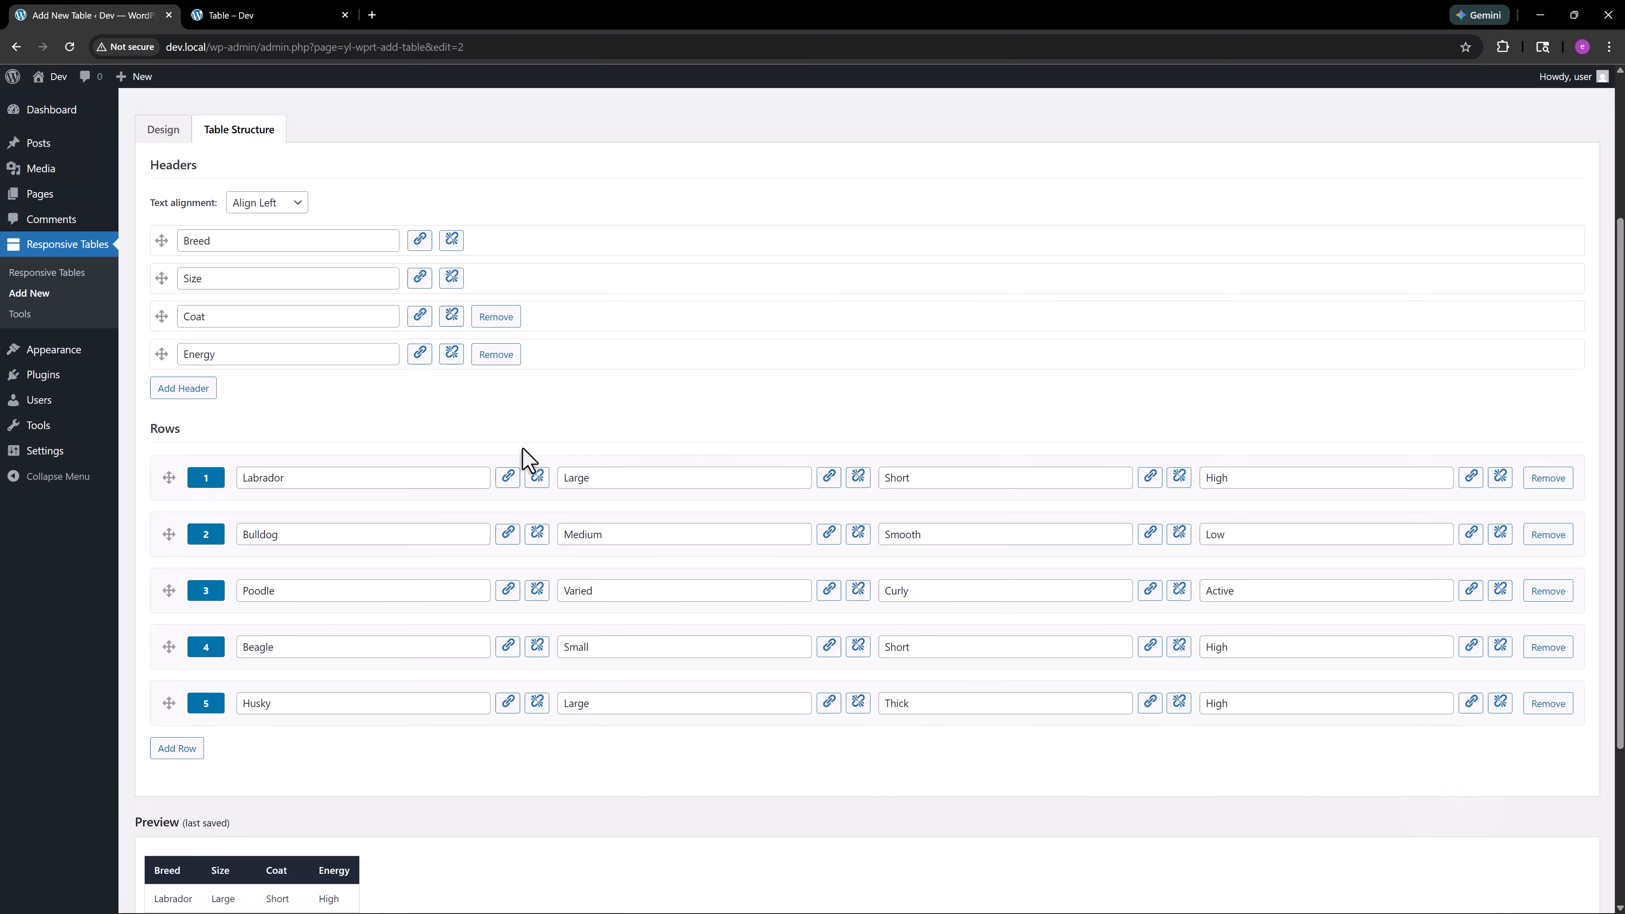
click(508, 477)
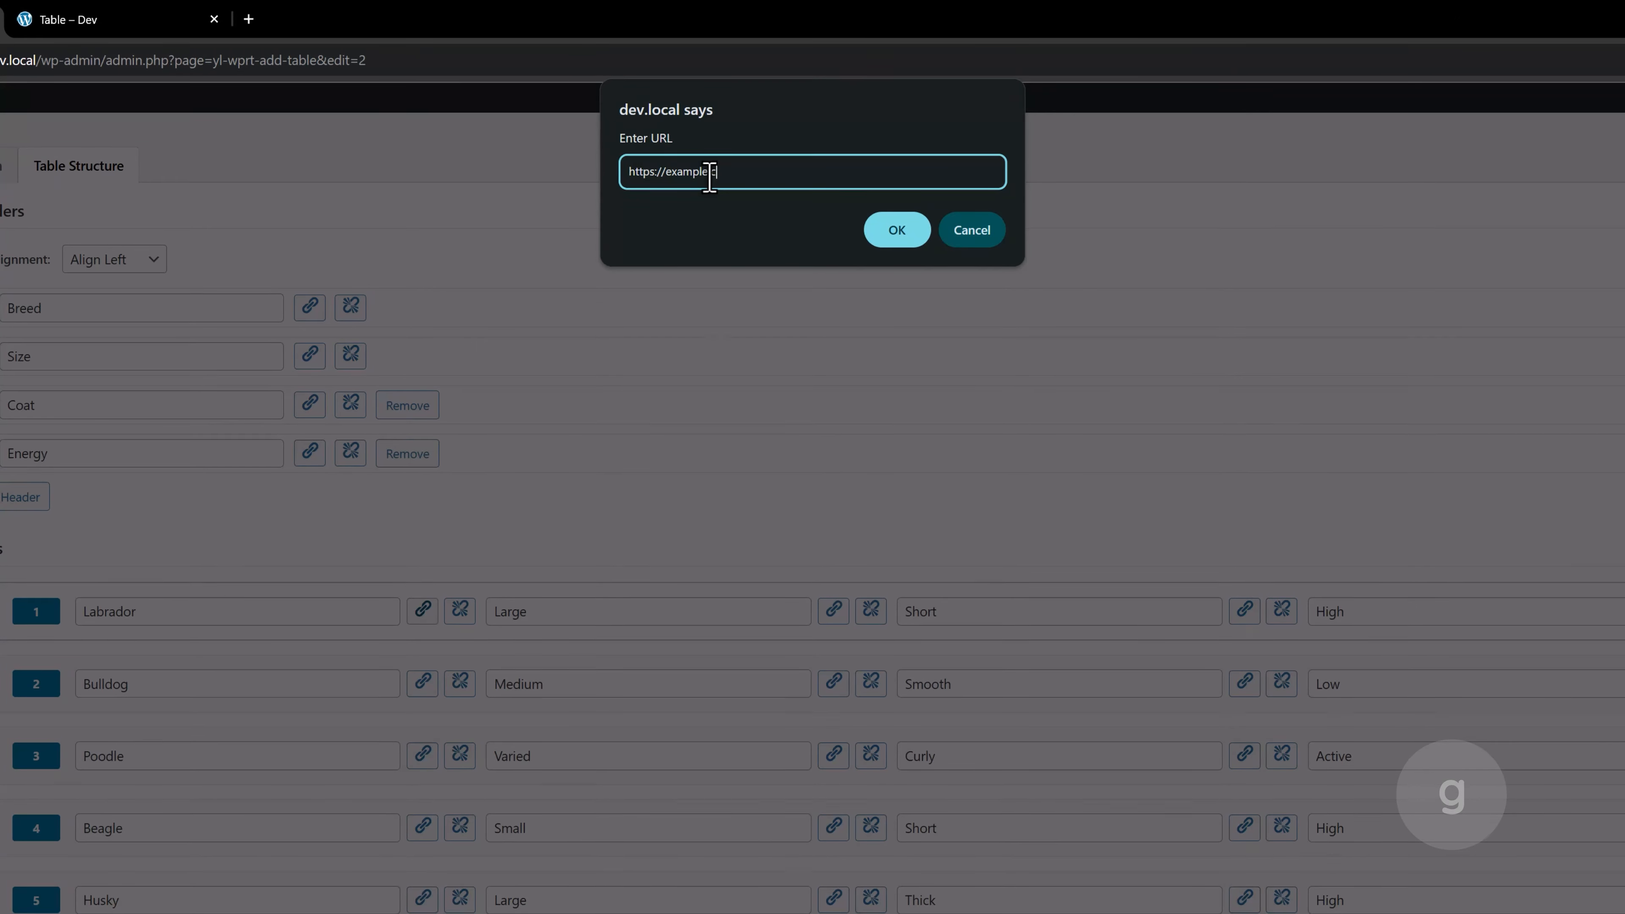
click(899, 233)
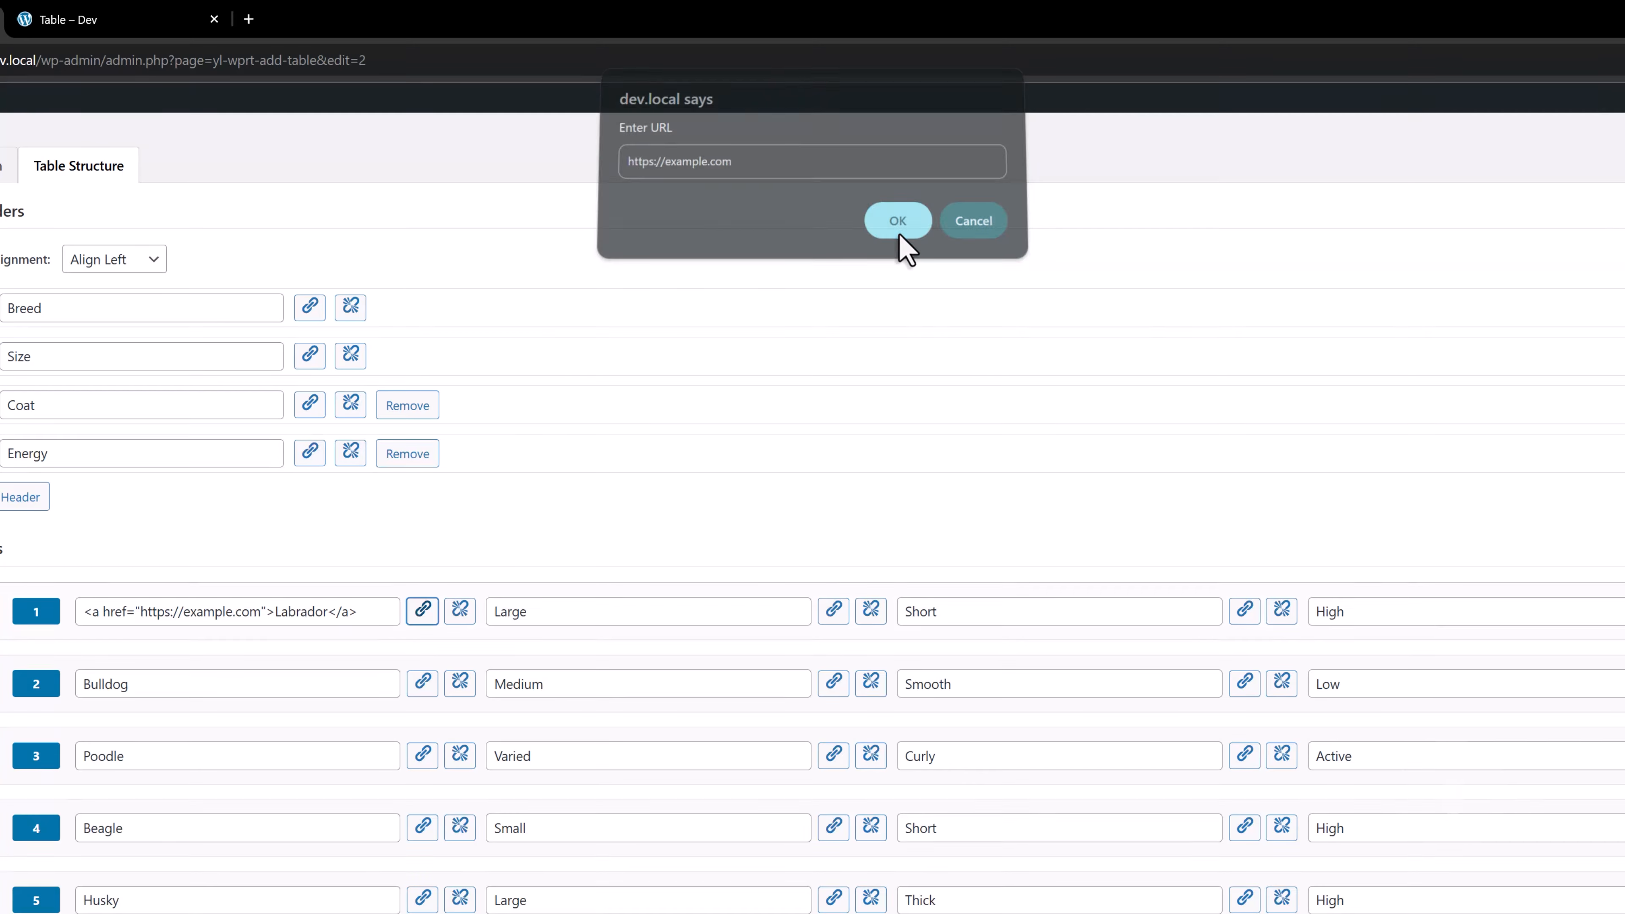
click(423, 755)
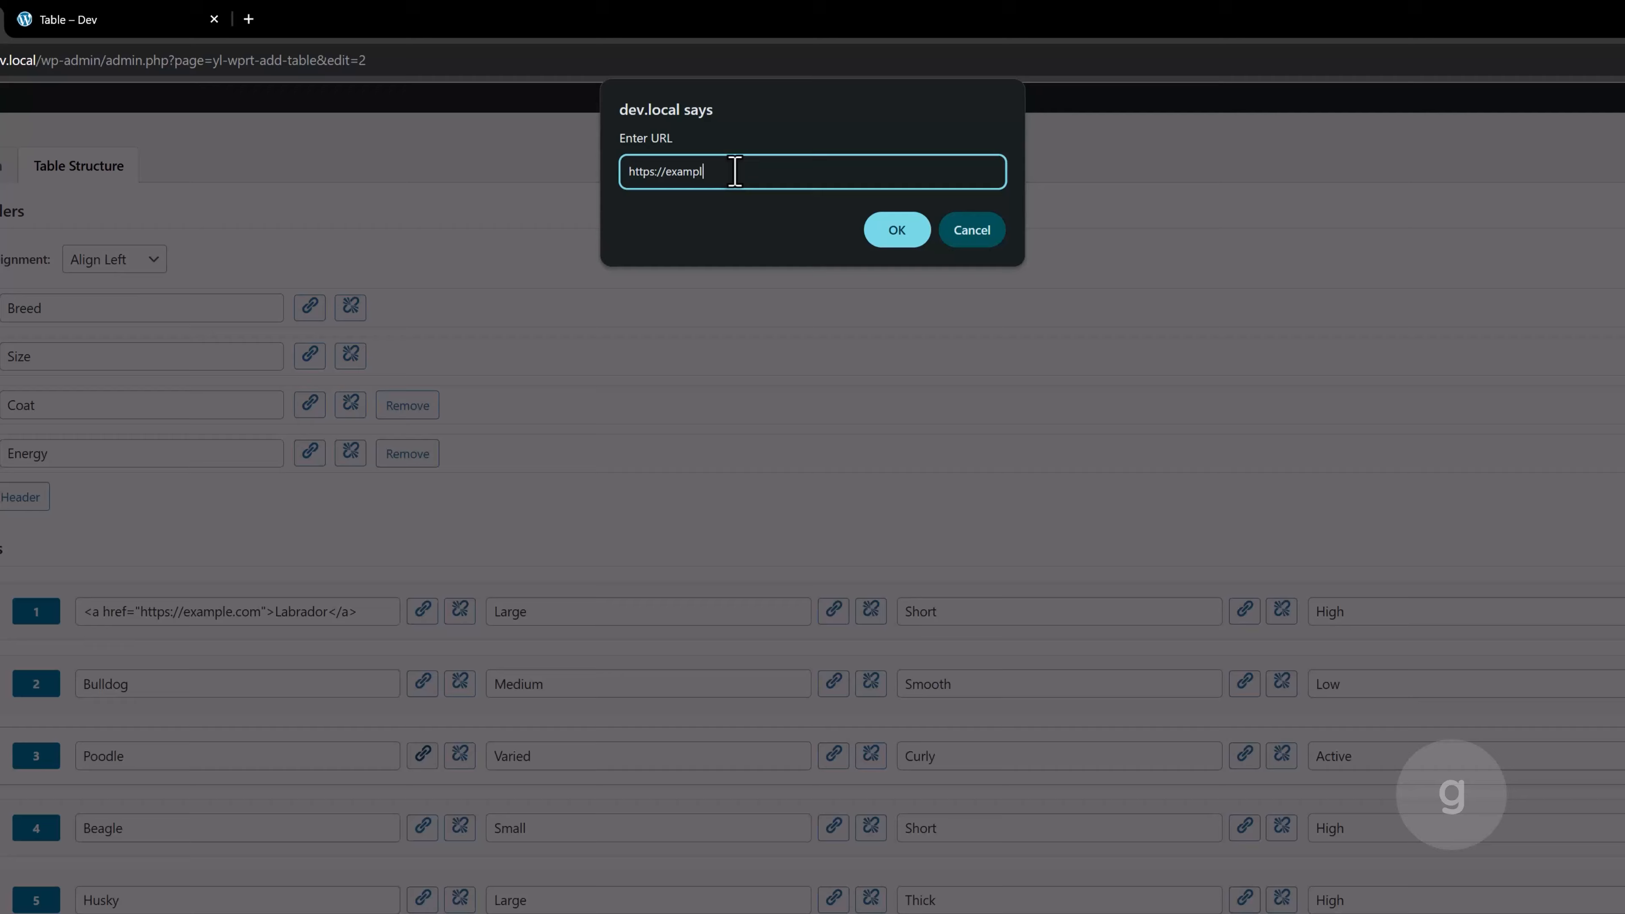
click(874, 240)
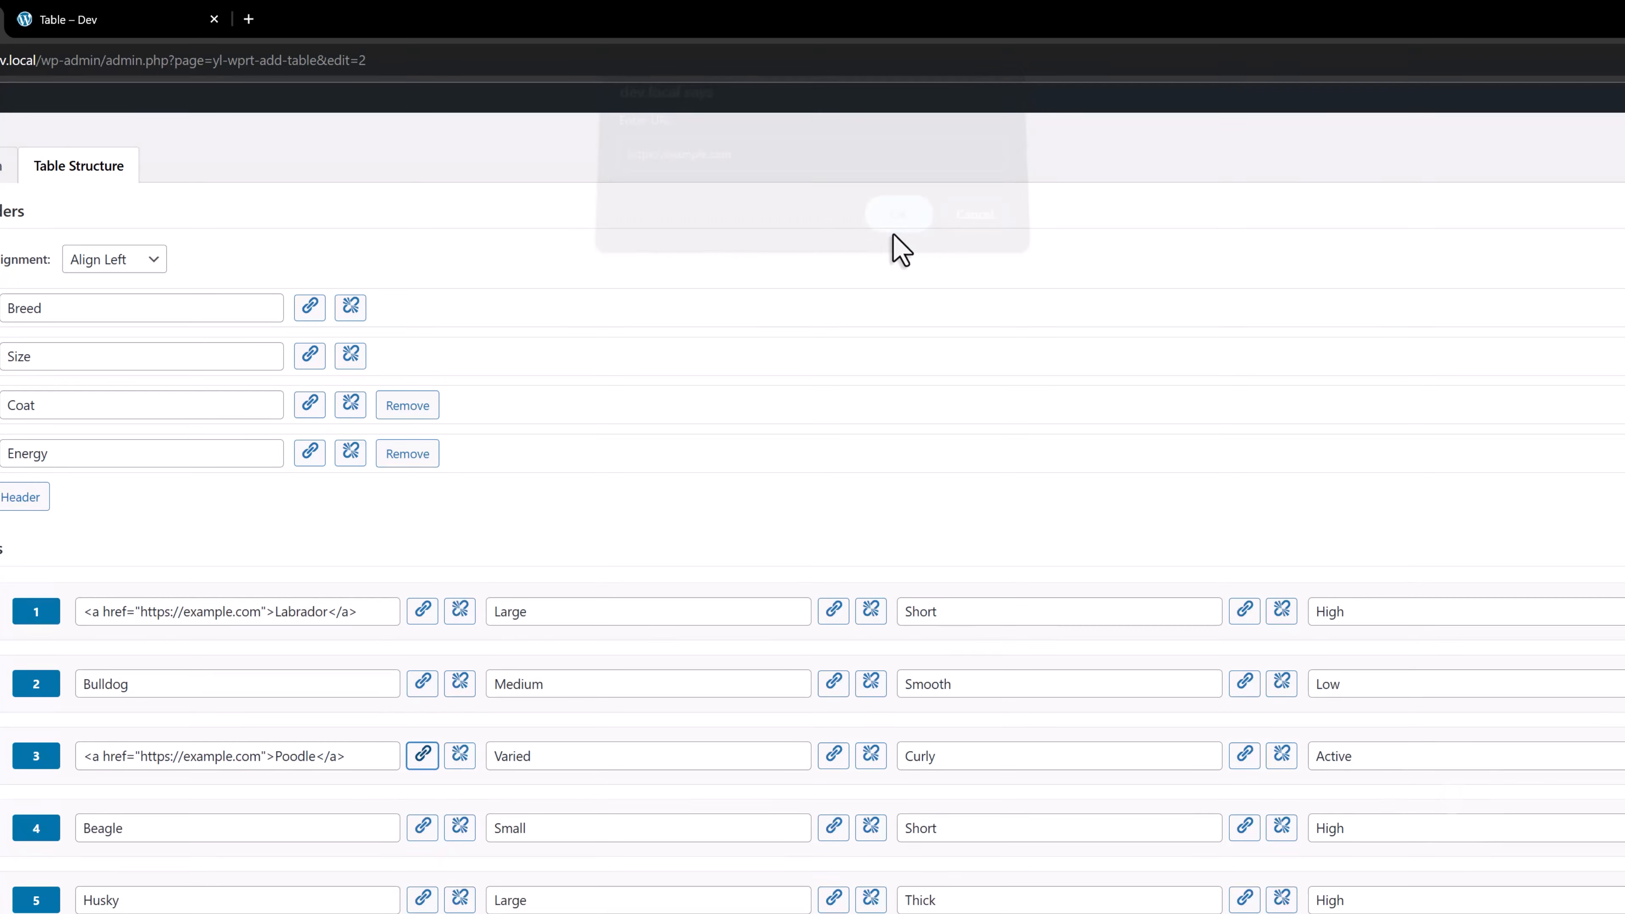
scroll(755, 340, down, 5)
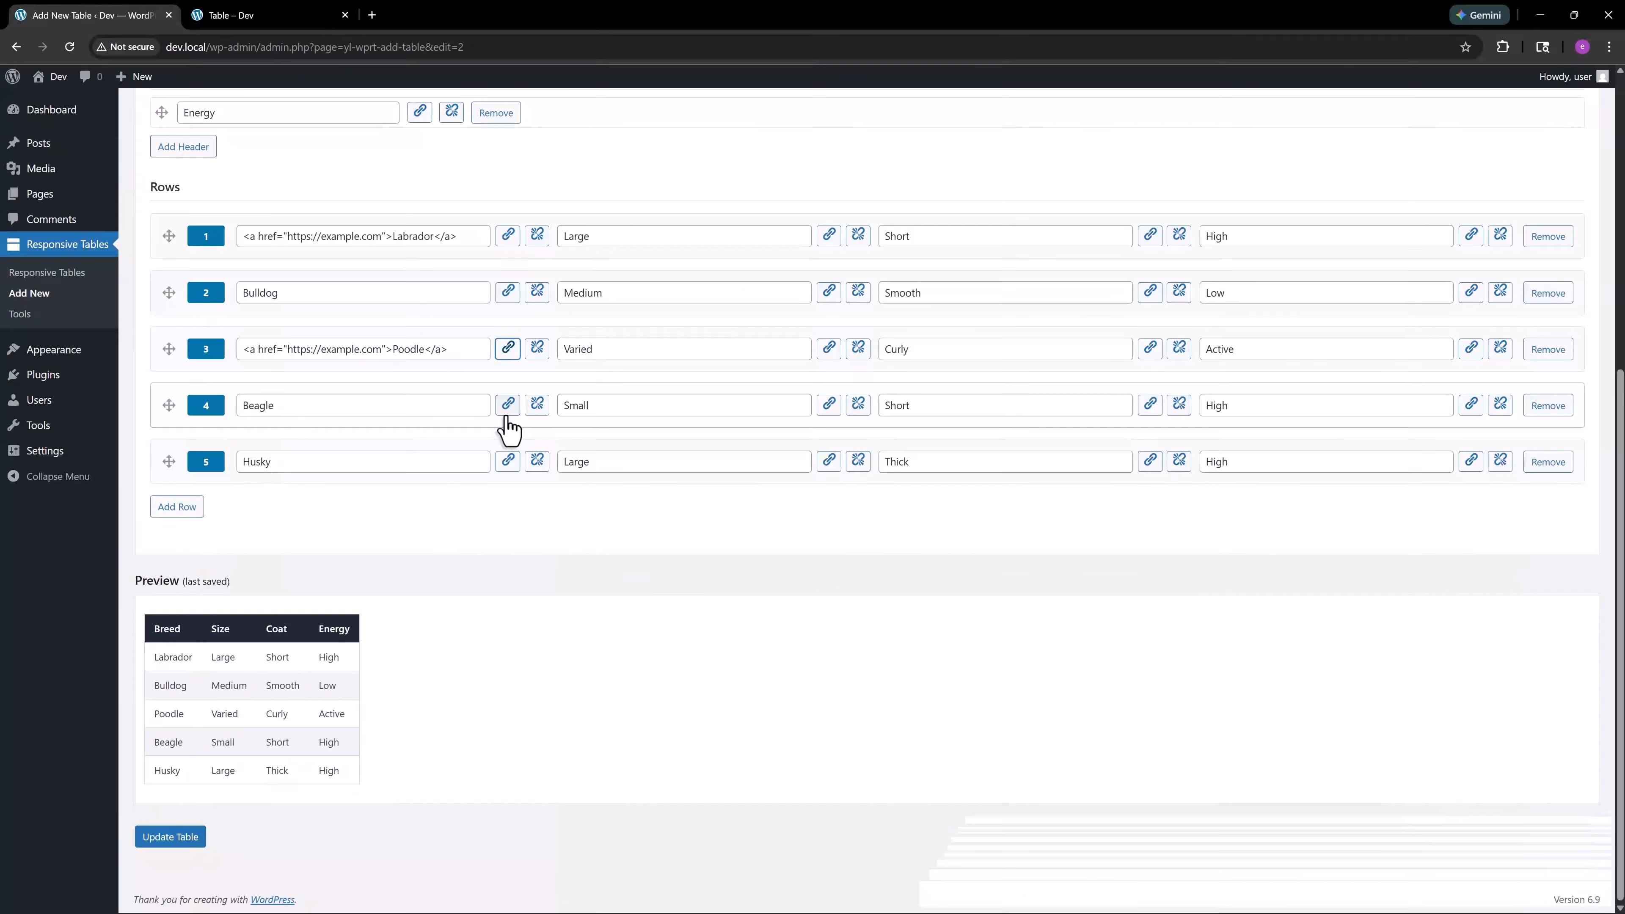
click(182, 839)
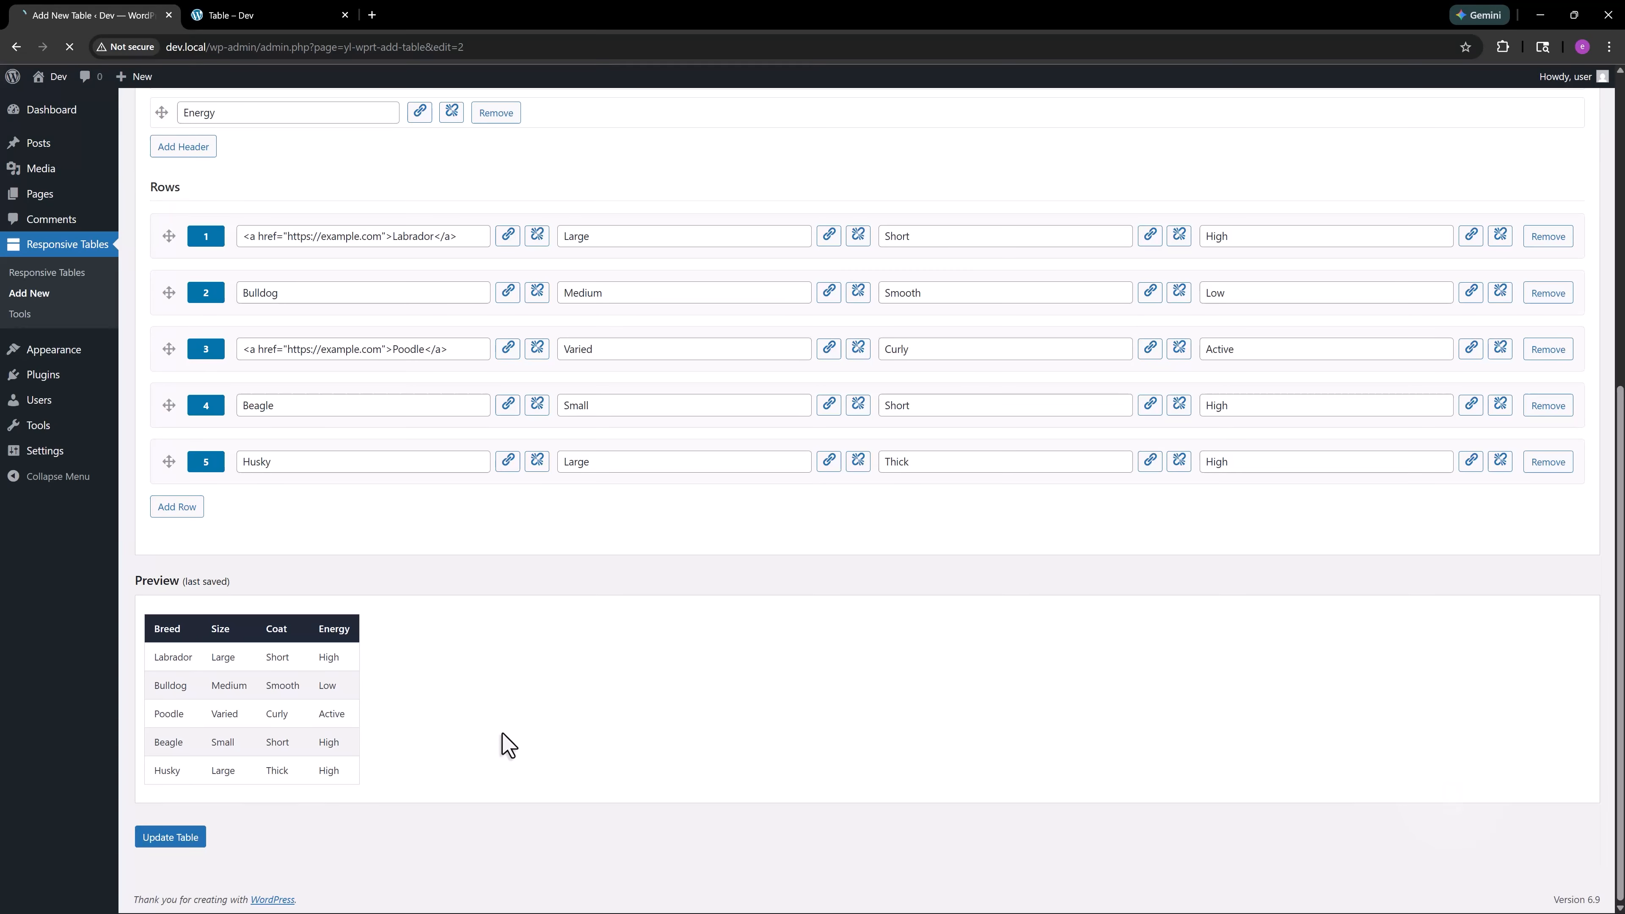
Set the table's header background color to the blue #1e73be
scroll(507, 742, up, 5)
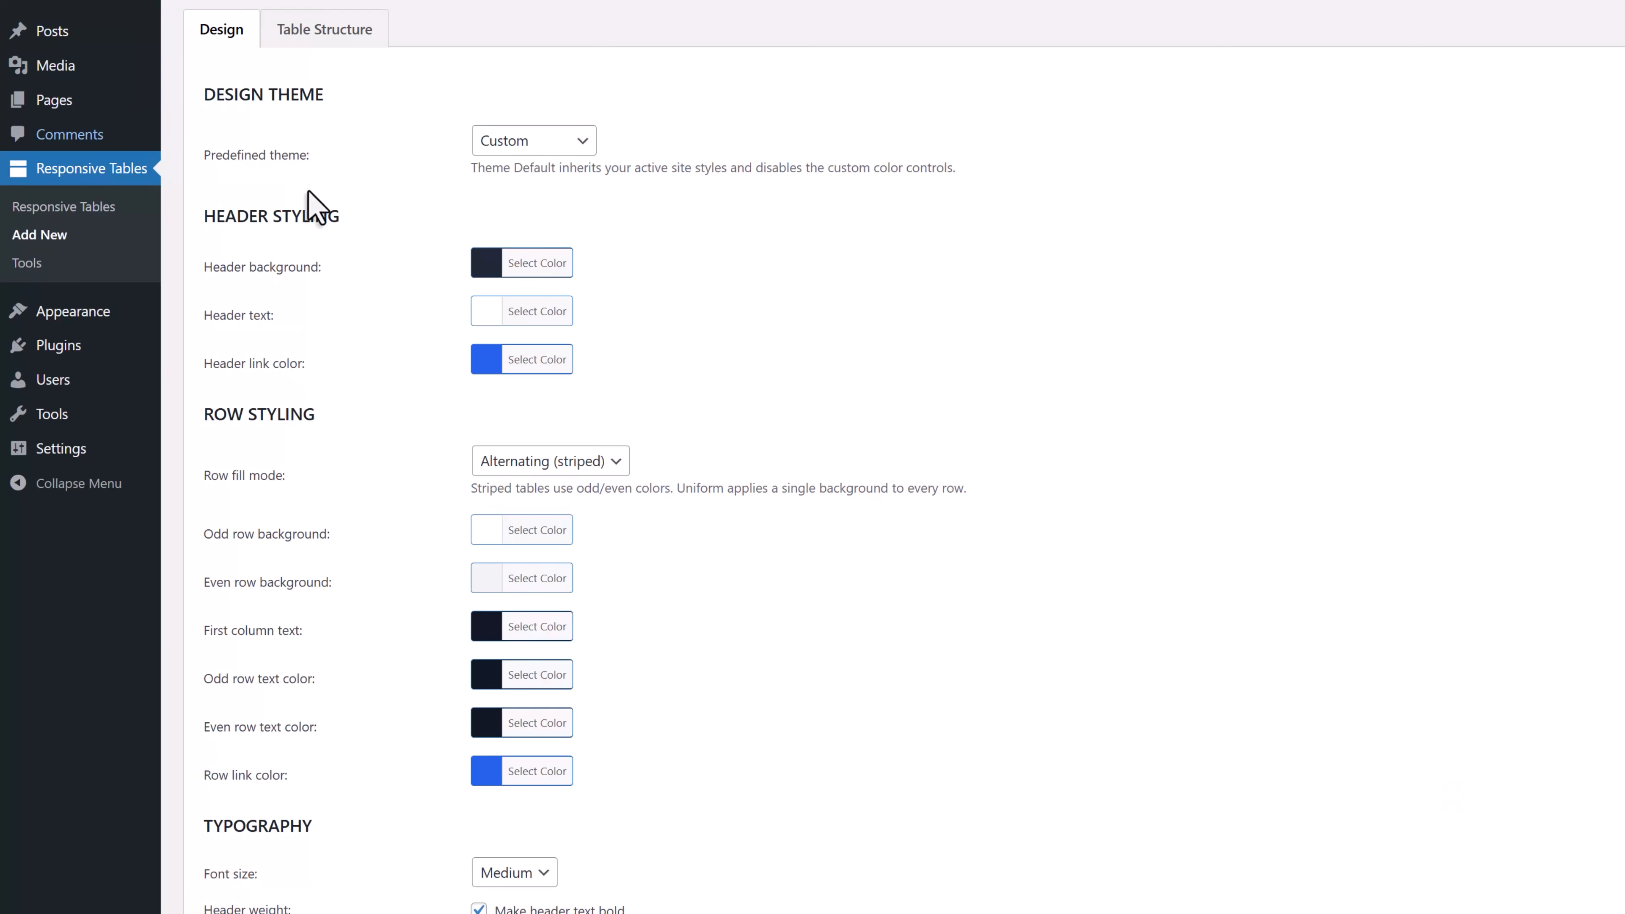
click(550, 263)
click(631, 497)
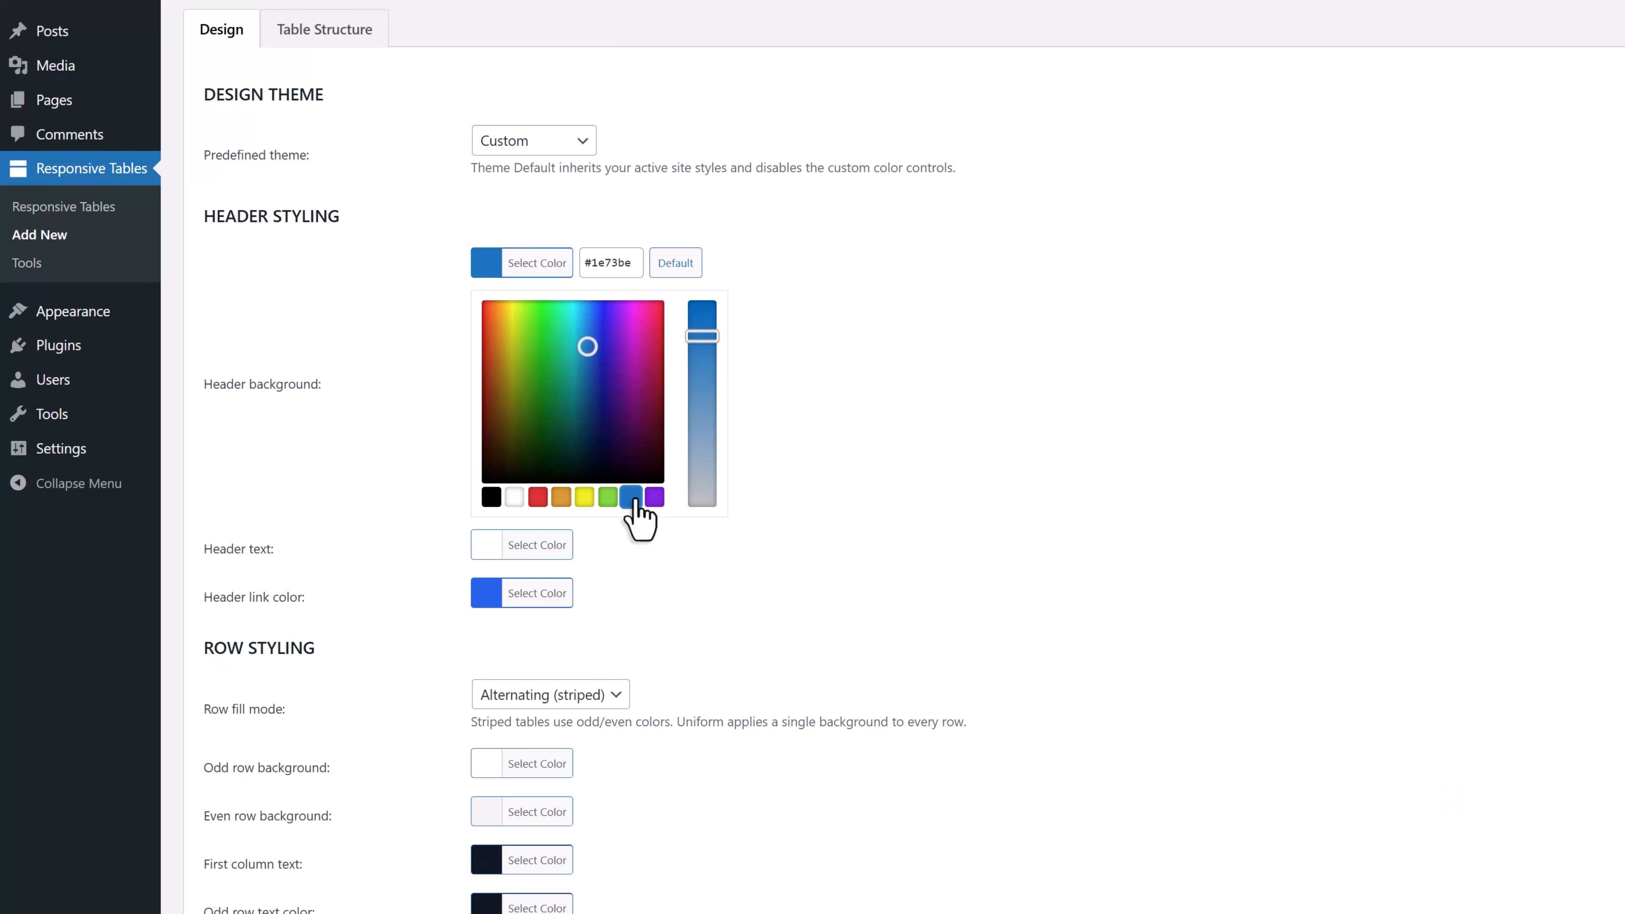
Lighten the header background to #24a2e5 and set the even row background to the light blue #8dd2f4
drag(586, 346, 583, 319)
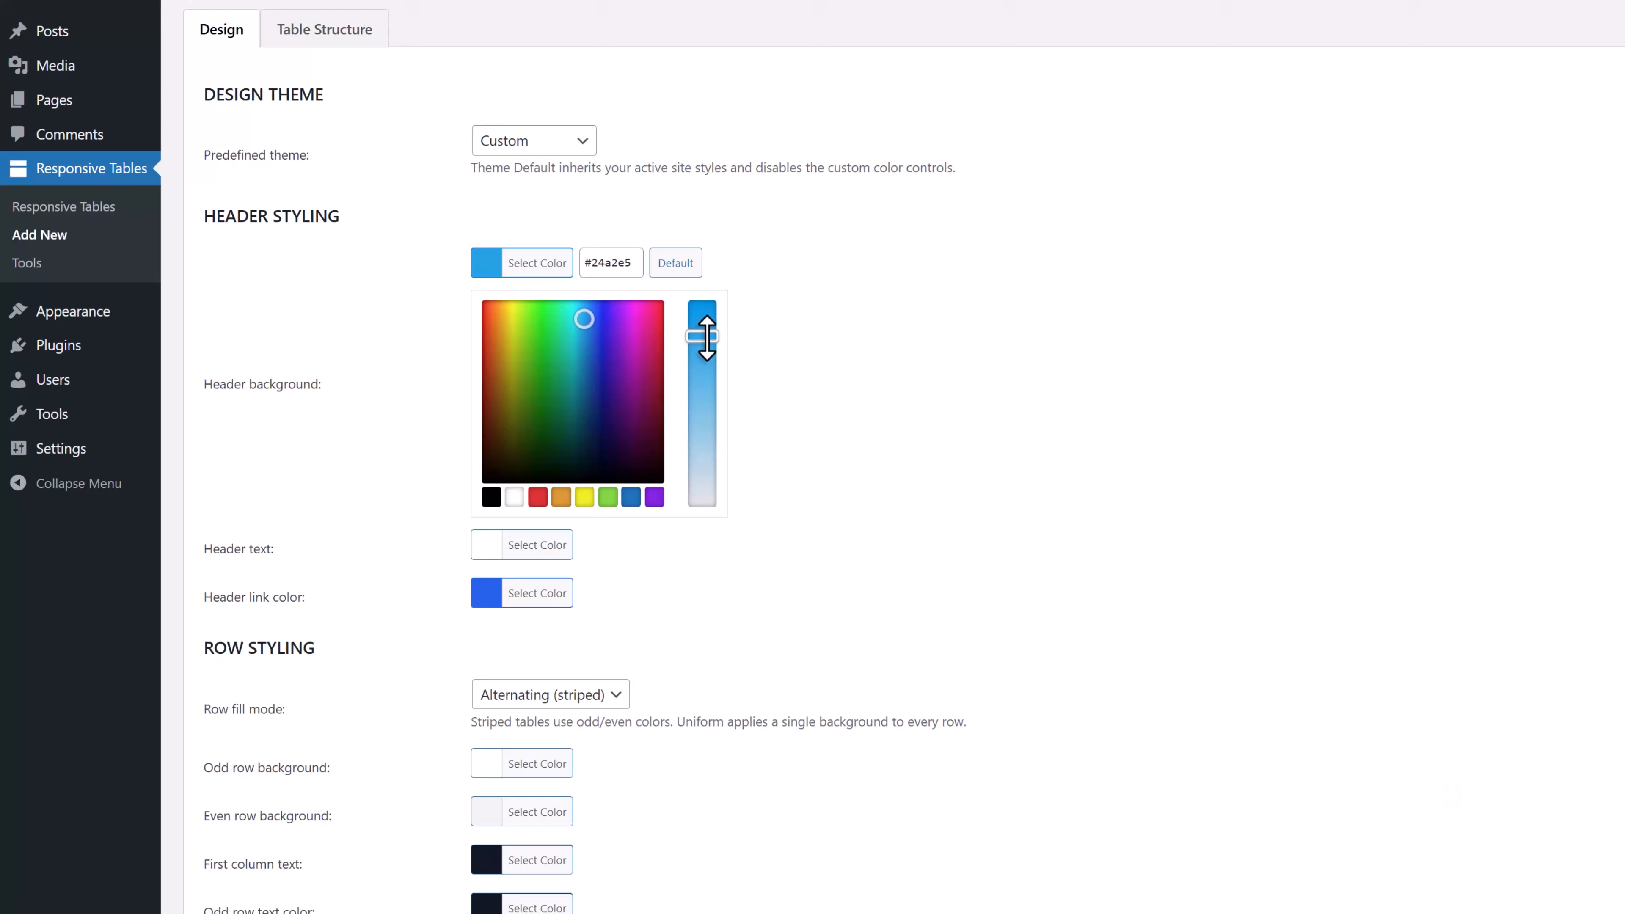
click(438, 359)
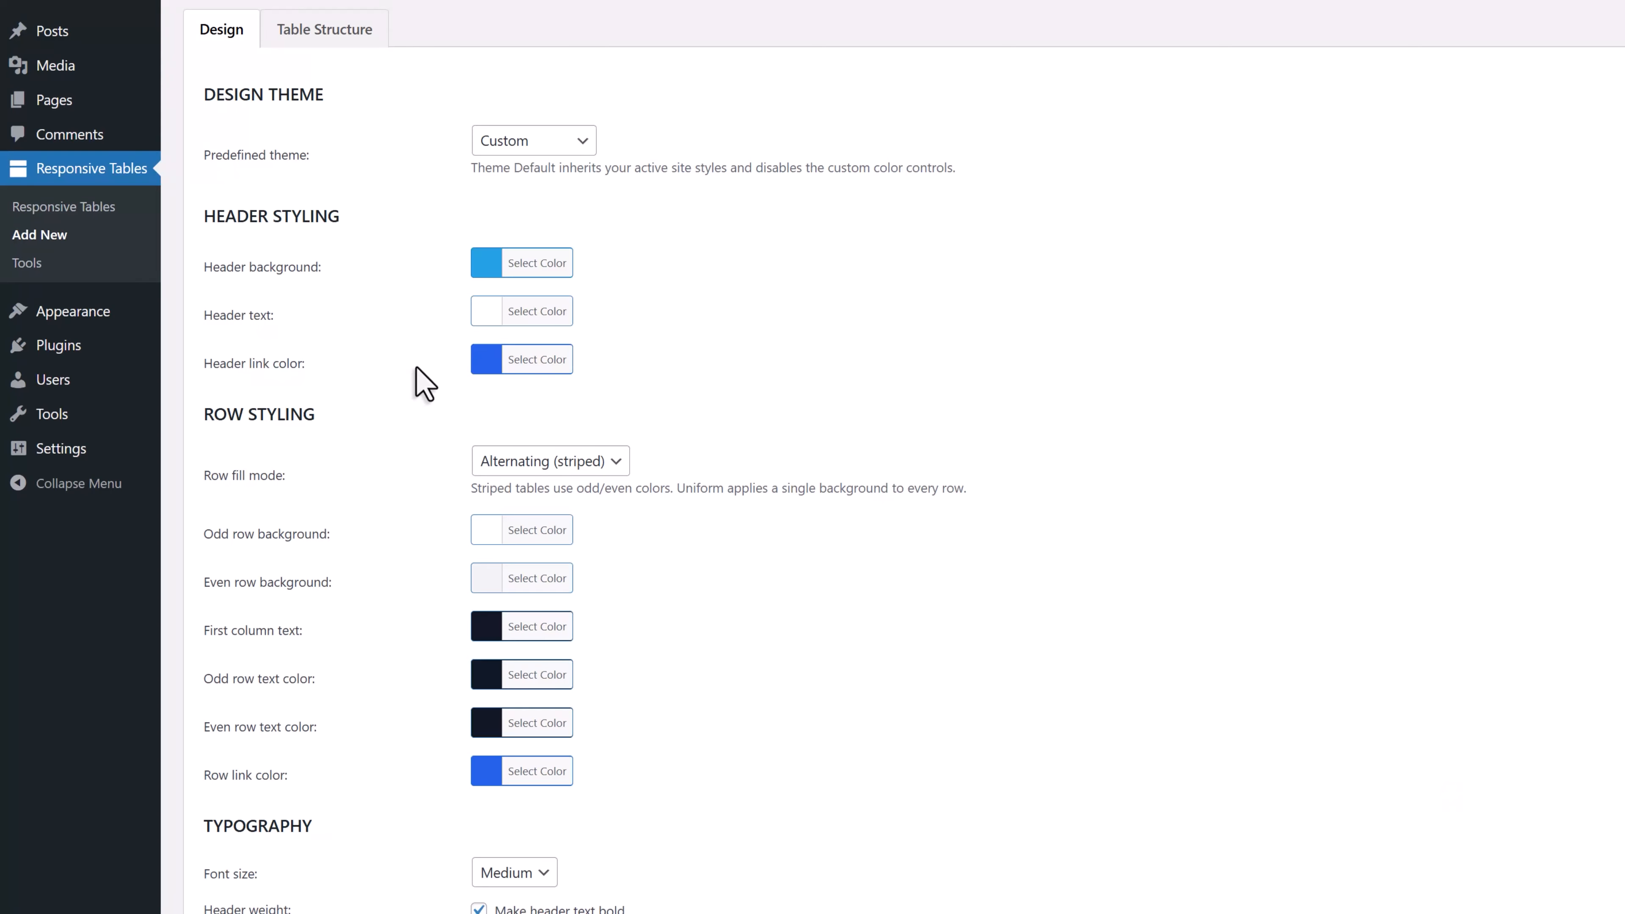
scroll(419, 372, down, 3)
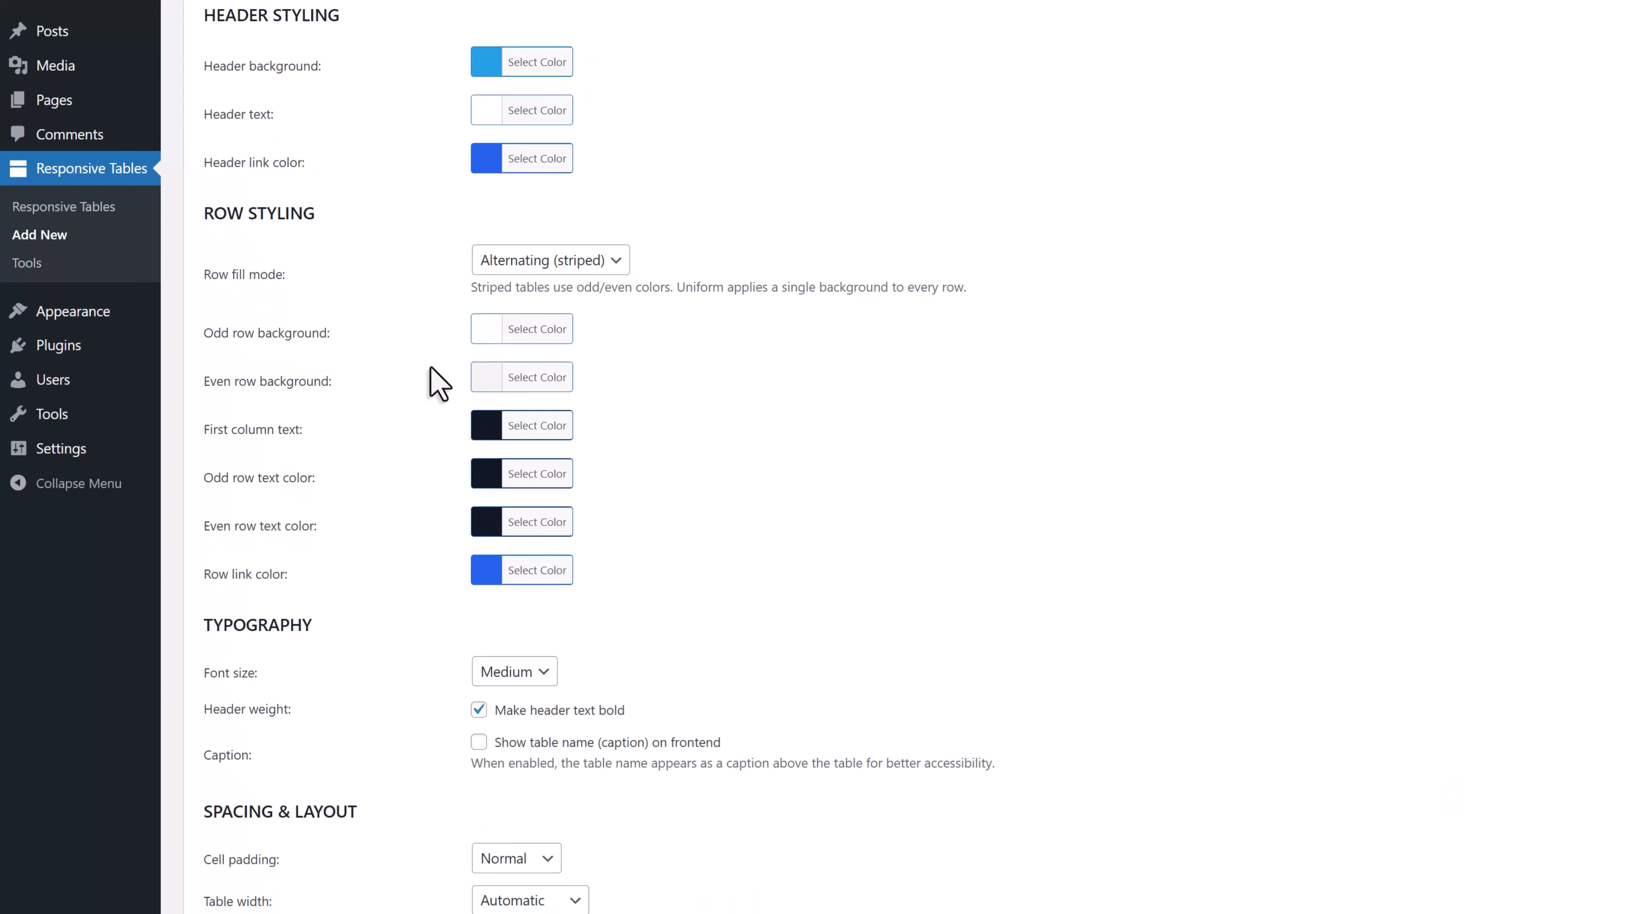
click(522, 378)
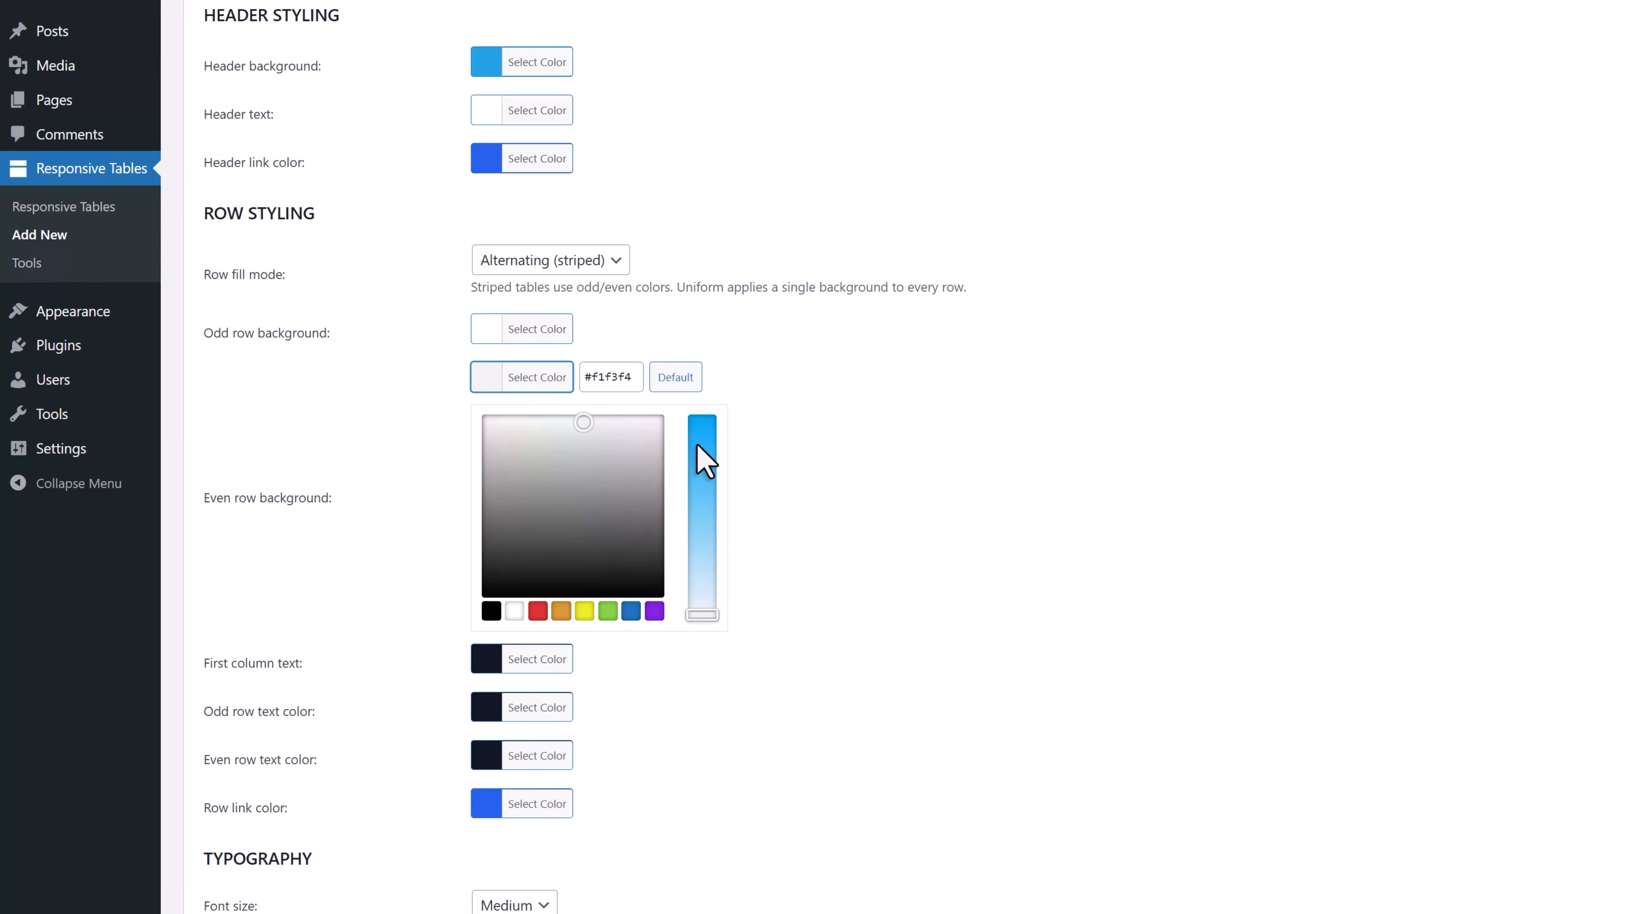
drag(700, 456, 702, 542)
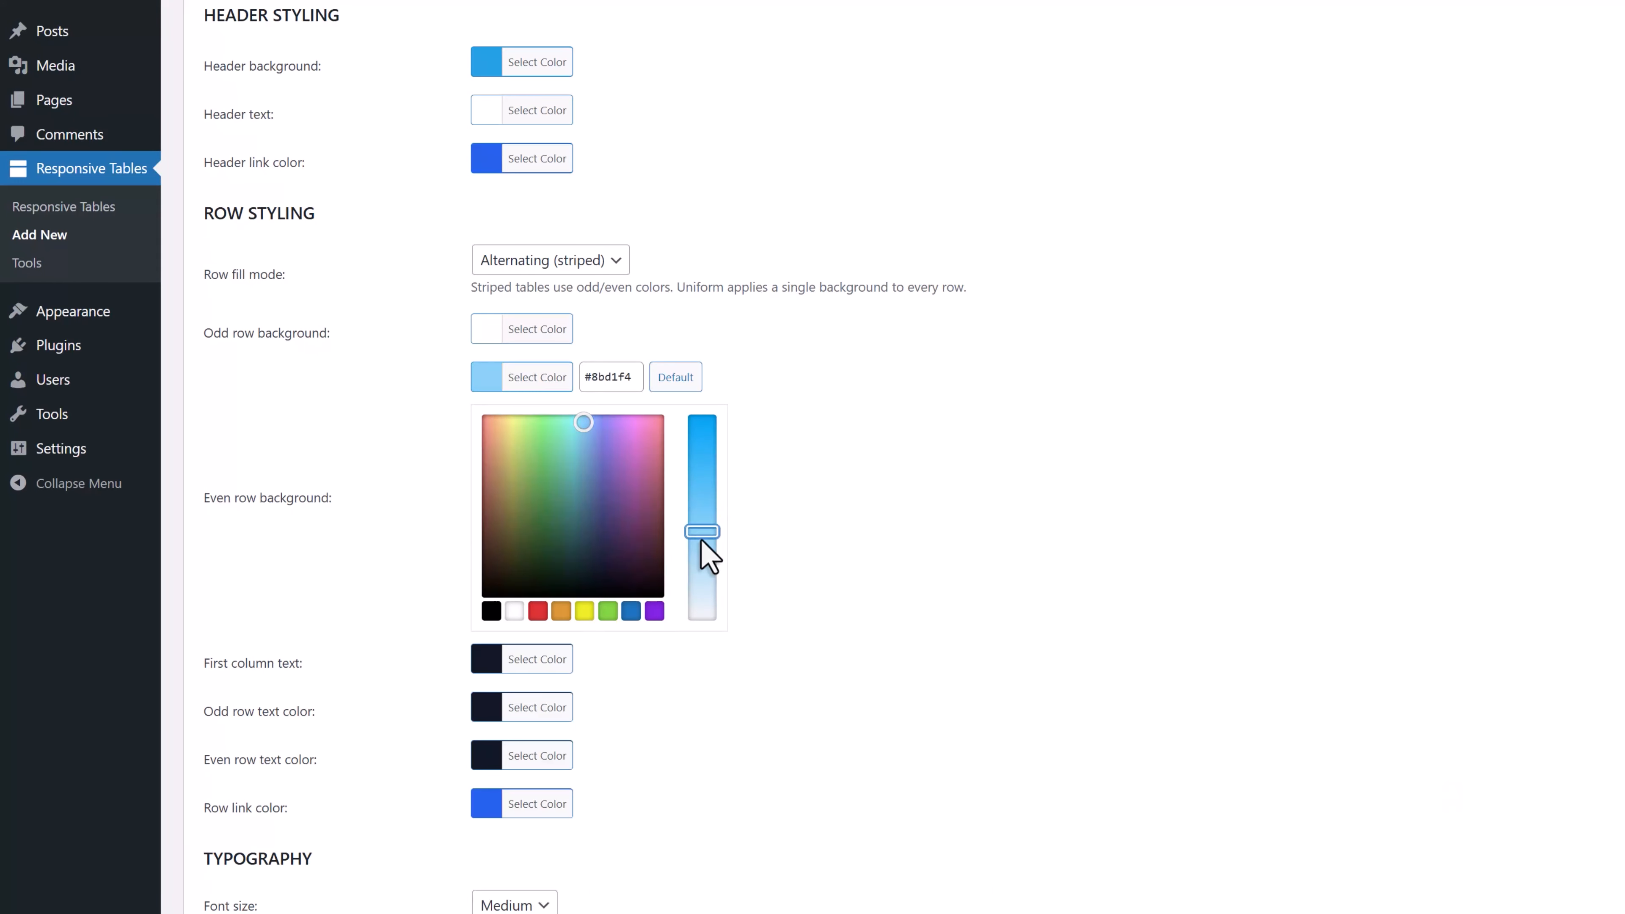
click(388, 480)
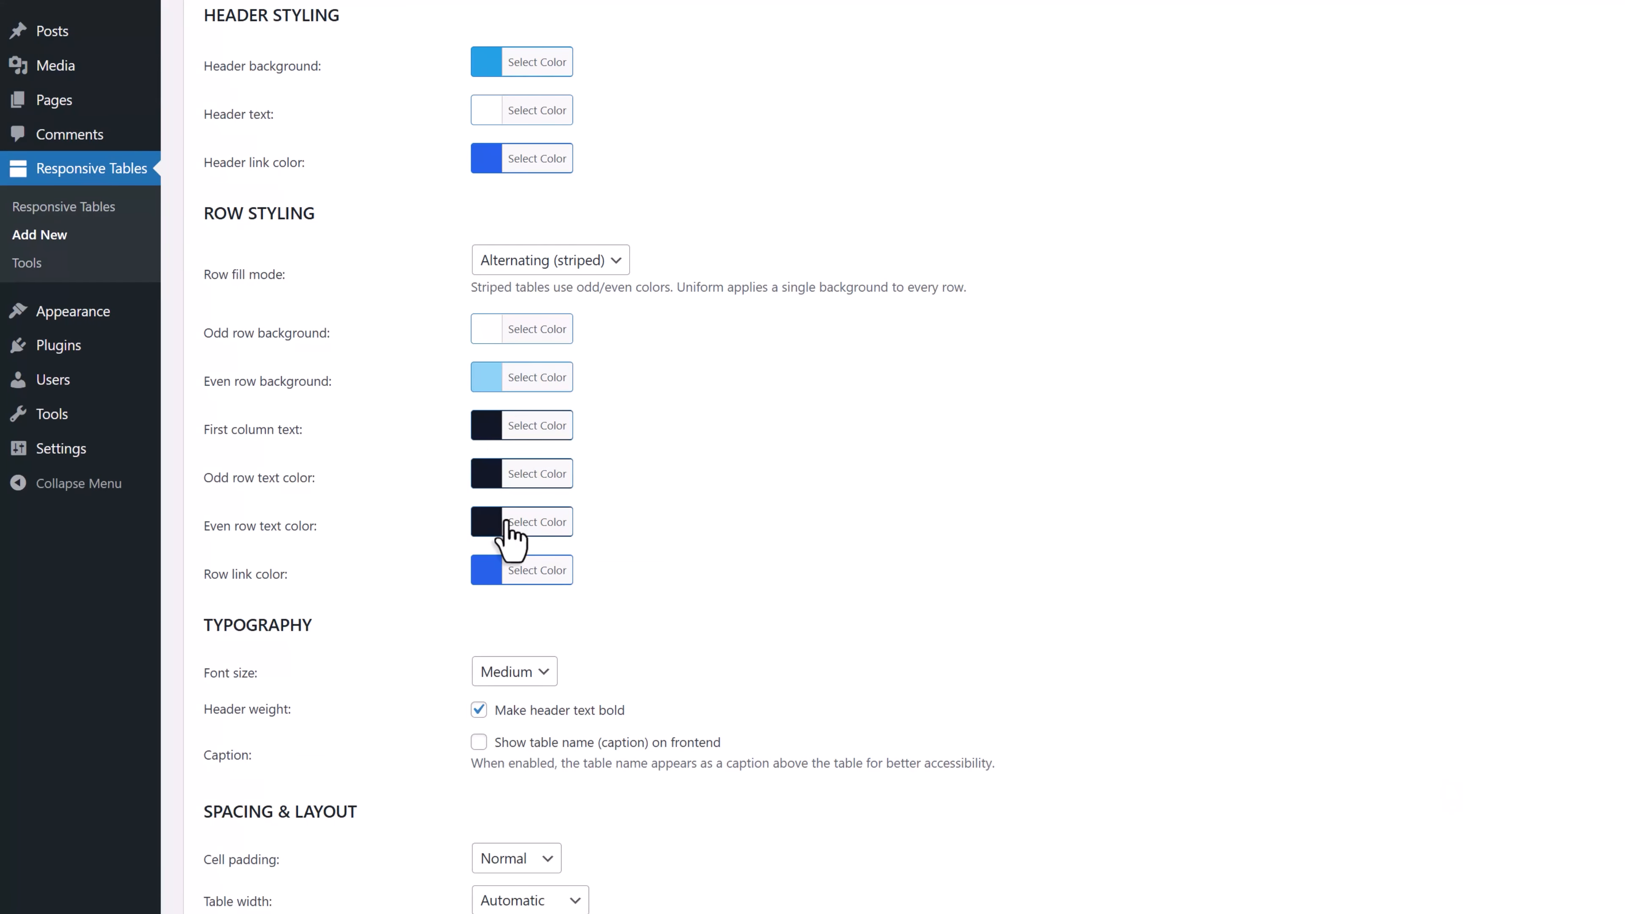
Set the row link color to the blue #1e73be
click(540, 569)
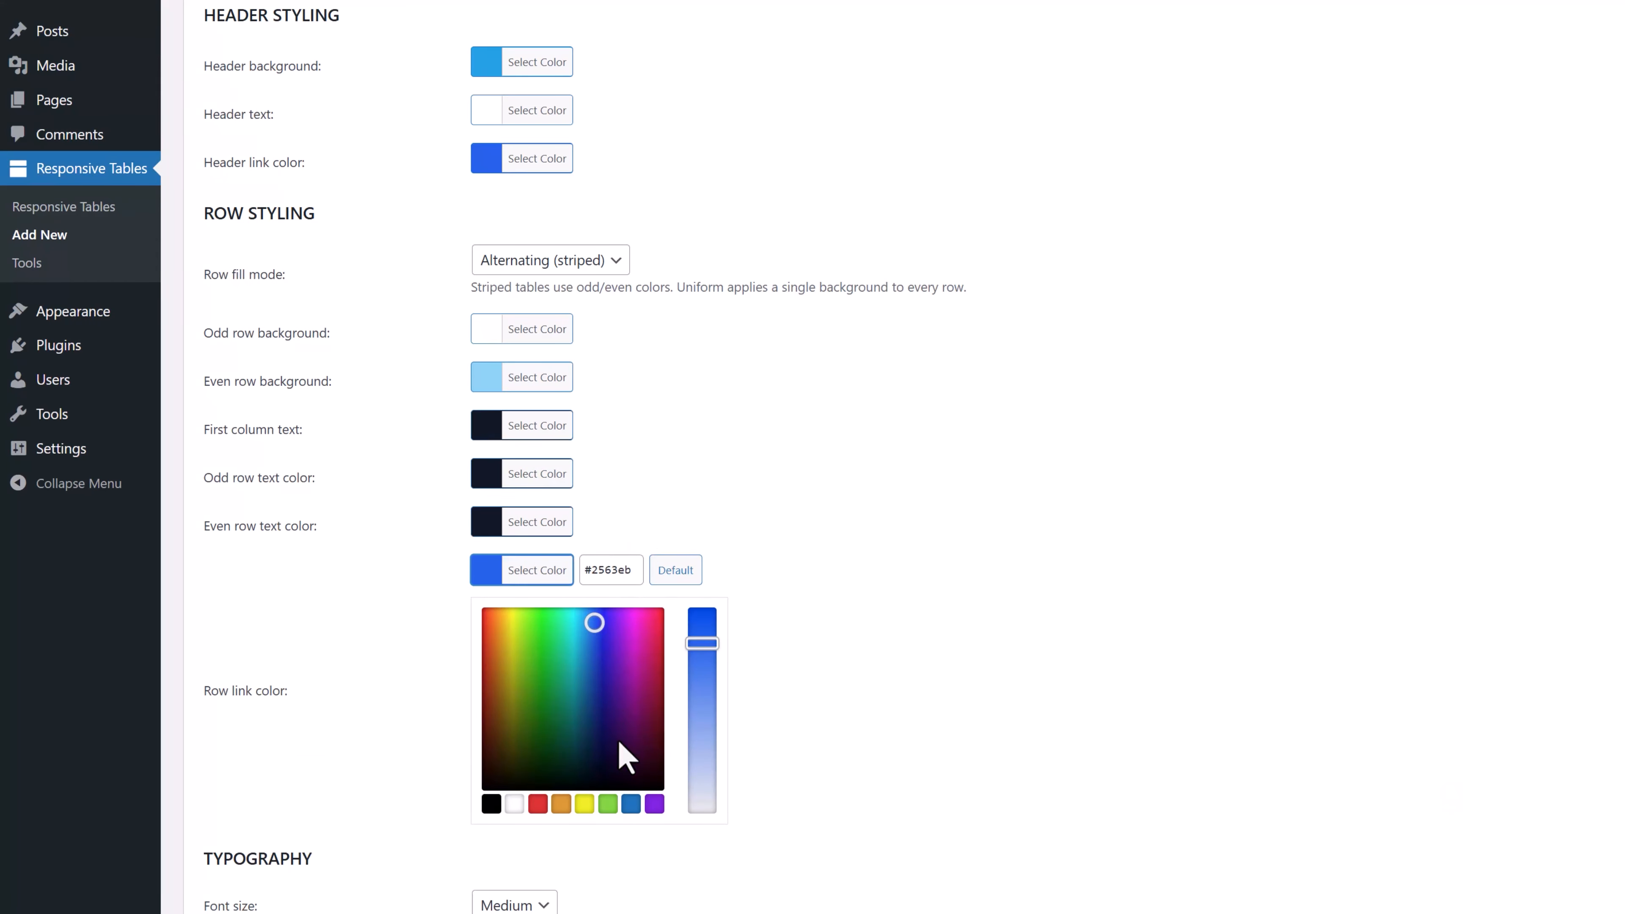
click(631, 804)
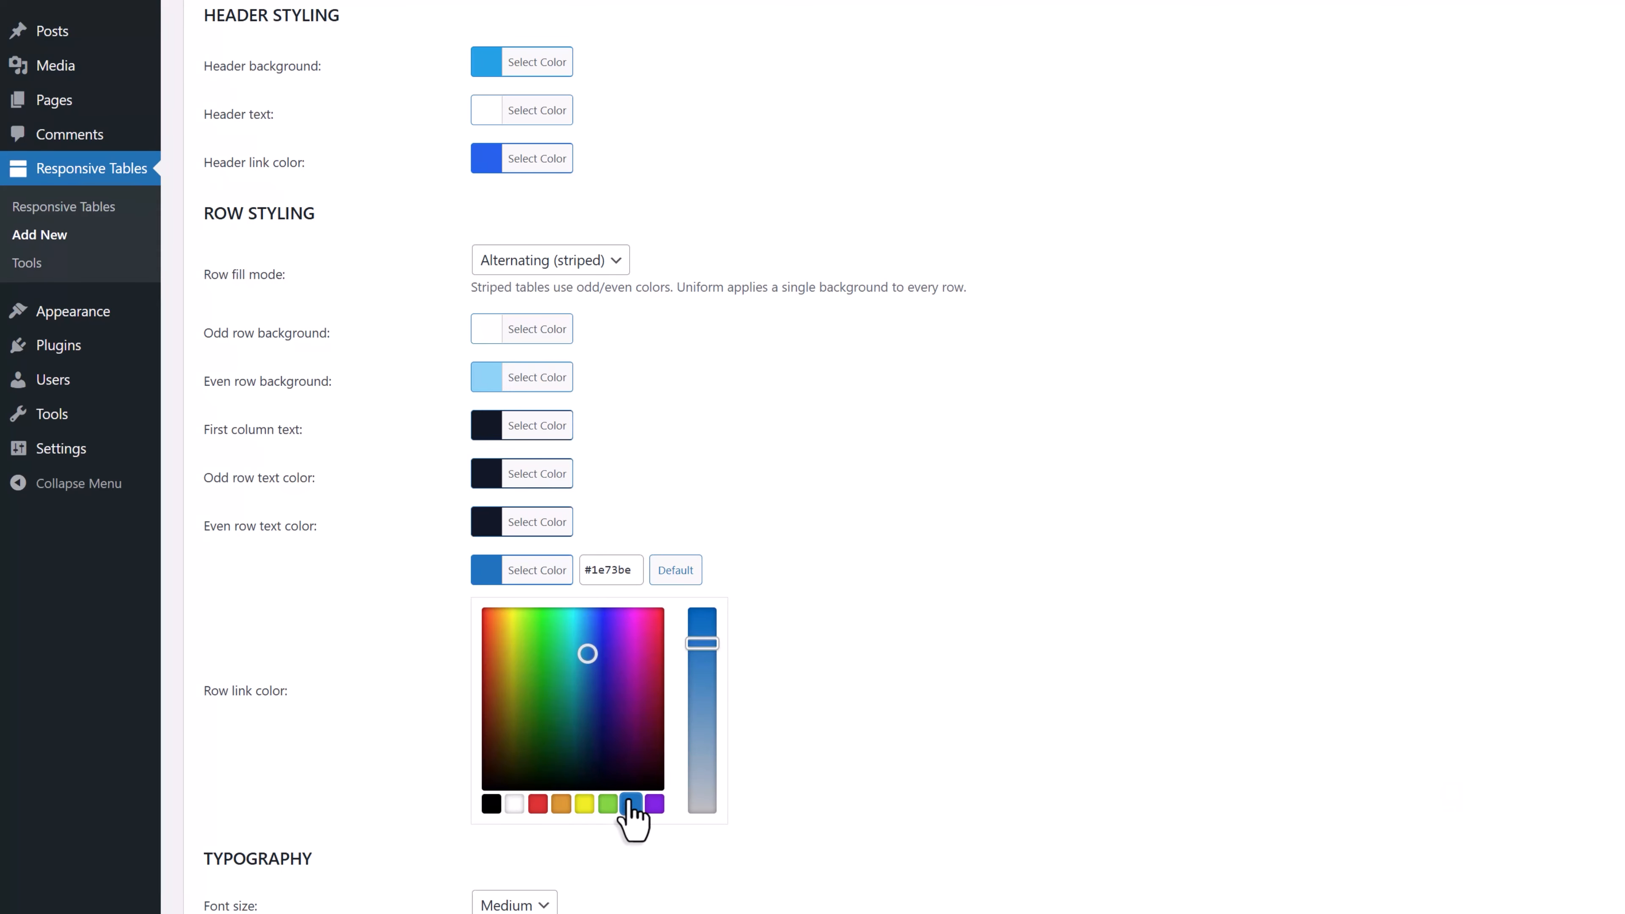
click(326, 656)
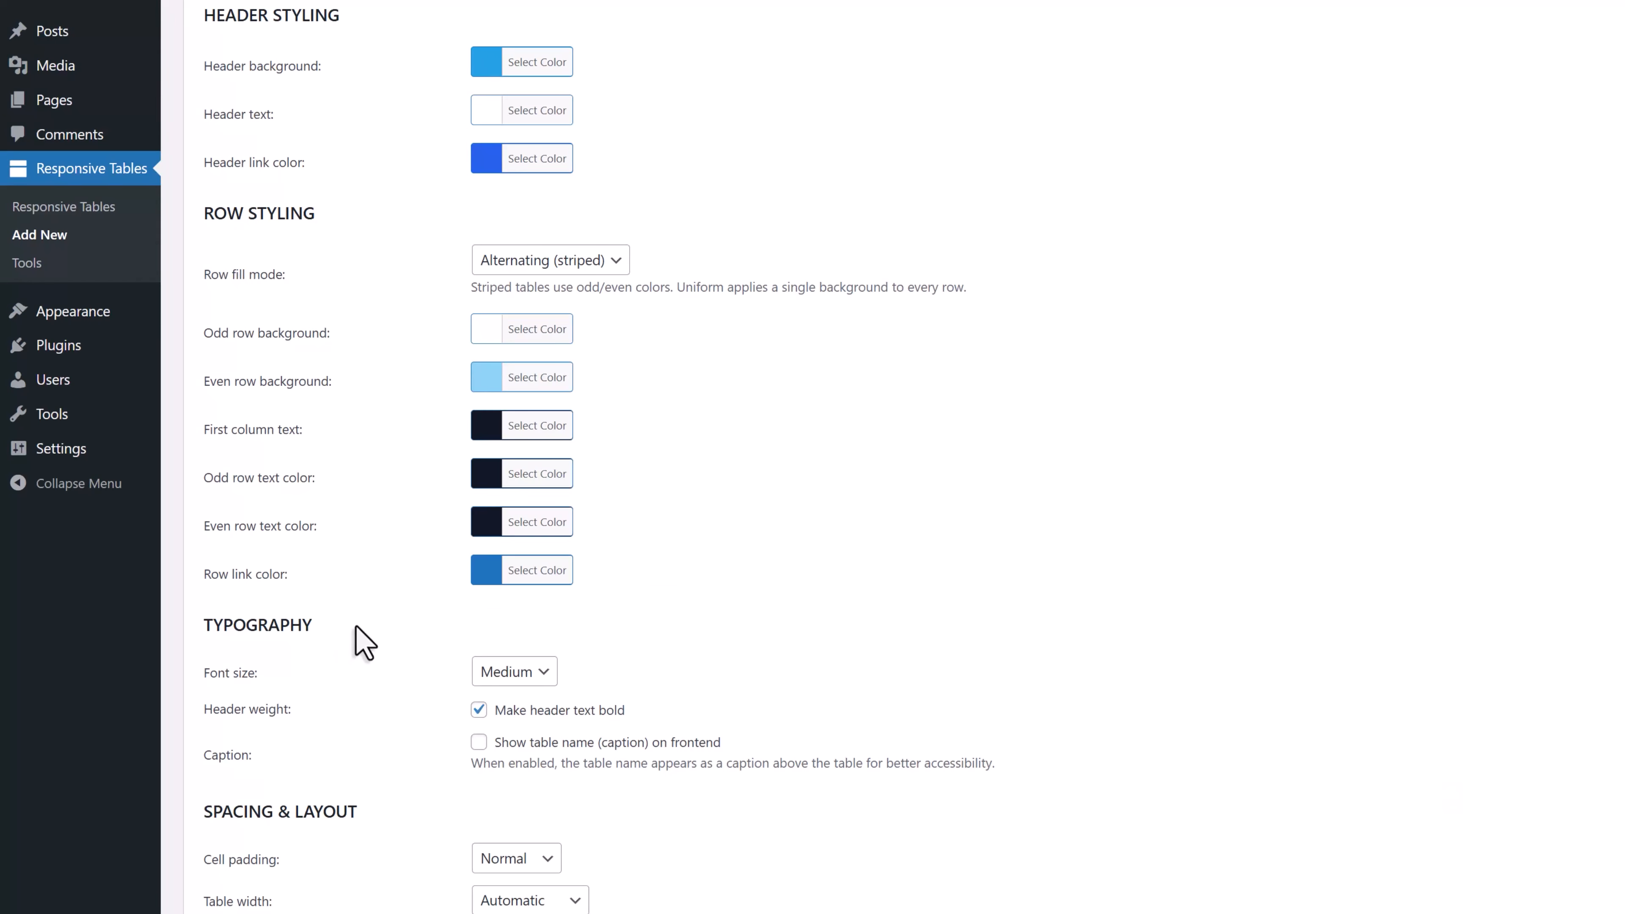
Set the table's font size to Large in the typography settings
scroll(366, 644, down, 3)
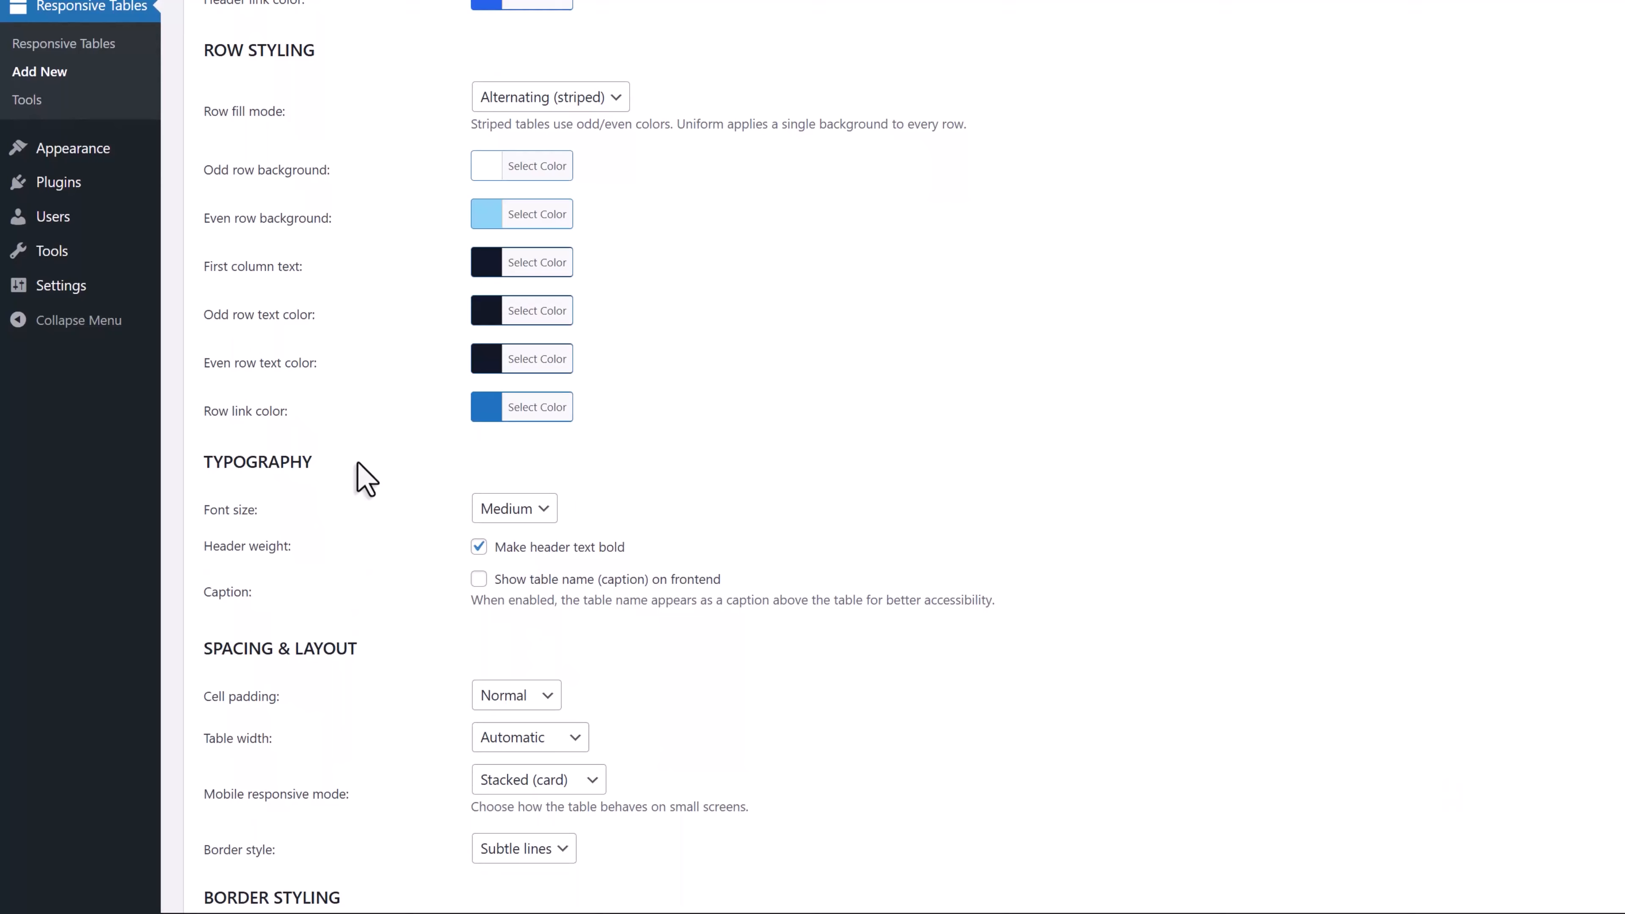
scroll(365, 477, down, 2)
scroll(363, 475, down, 4)
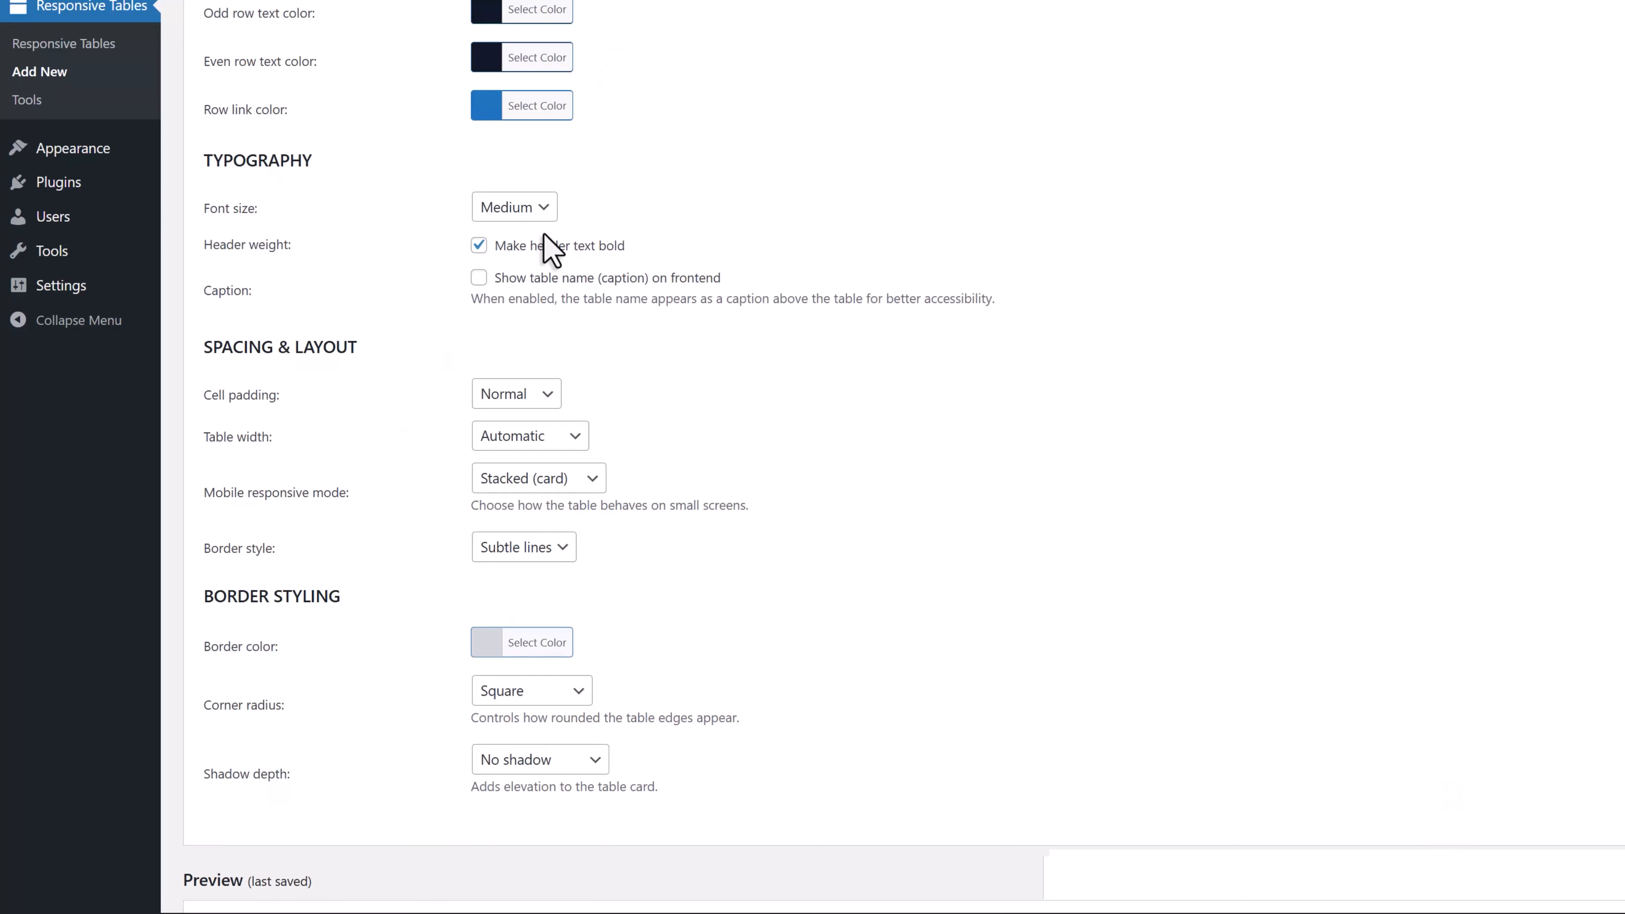
click(548, 213)
click(537, 293)
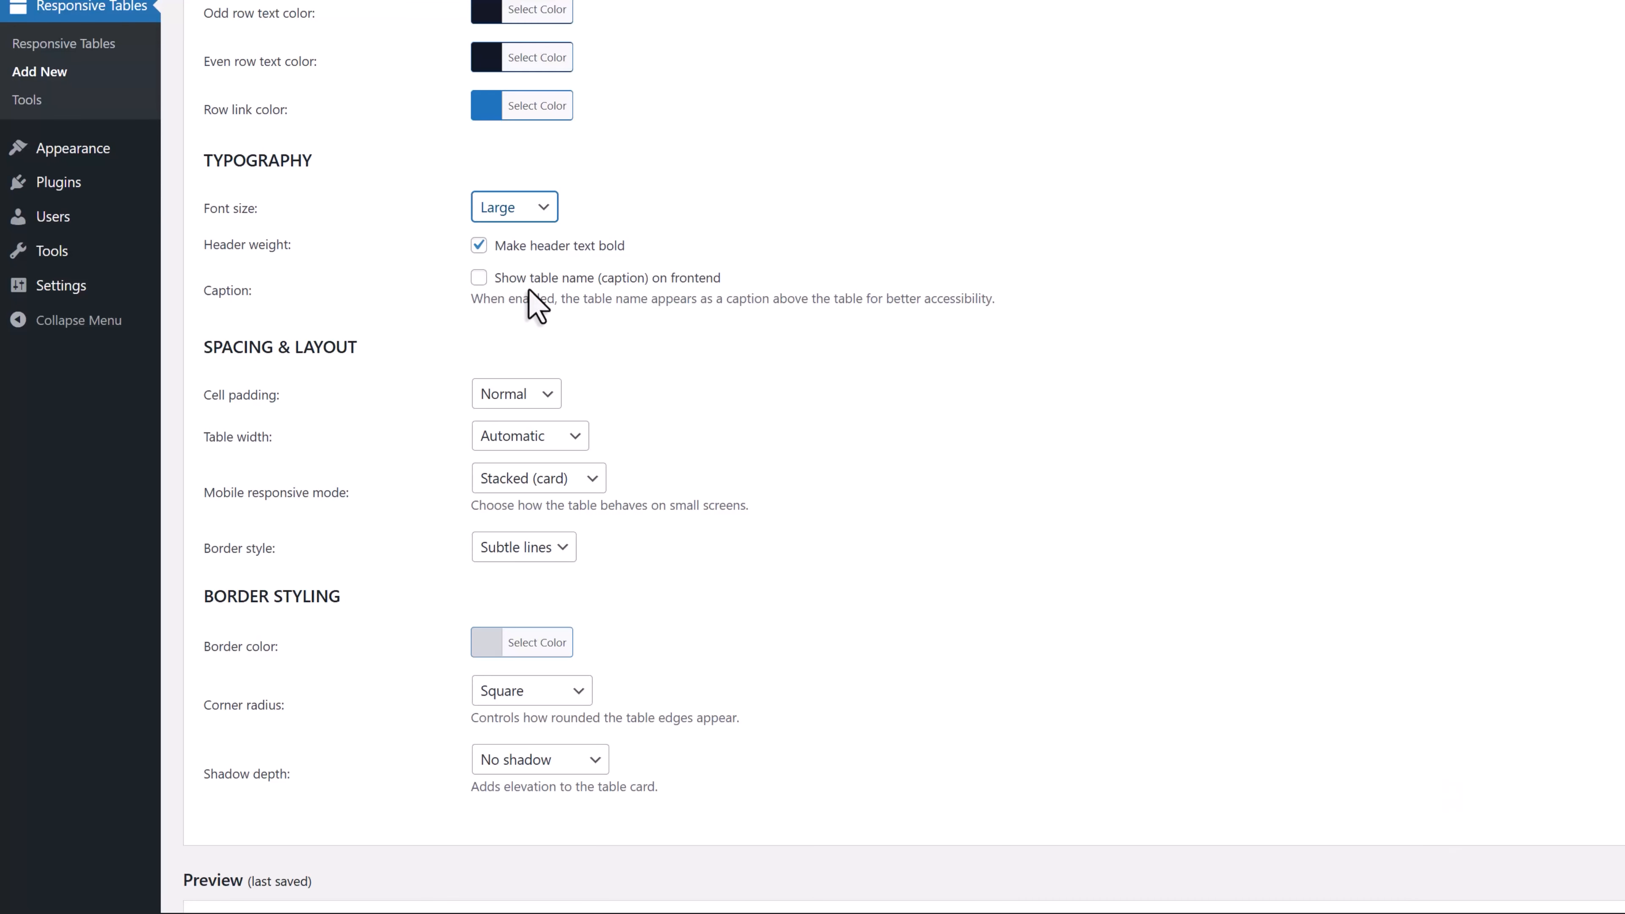
Set the cell padding to Spacious and the table width to Full width
click(549, 395)
click(545, 474)
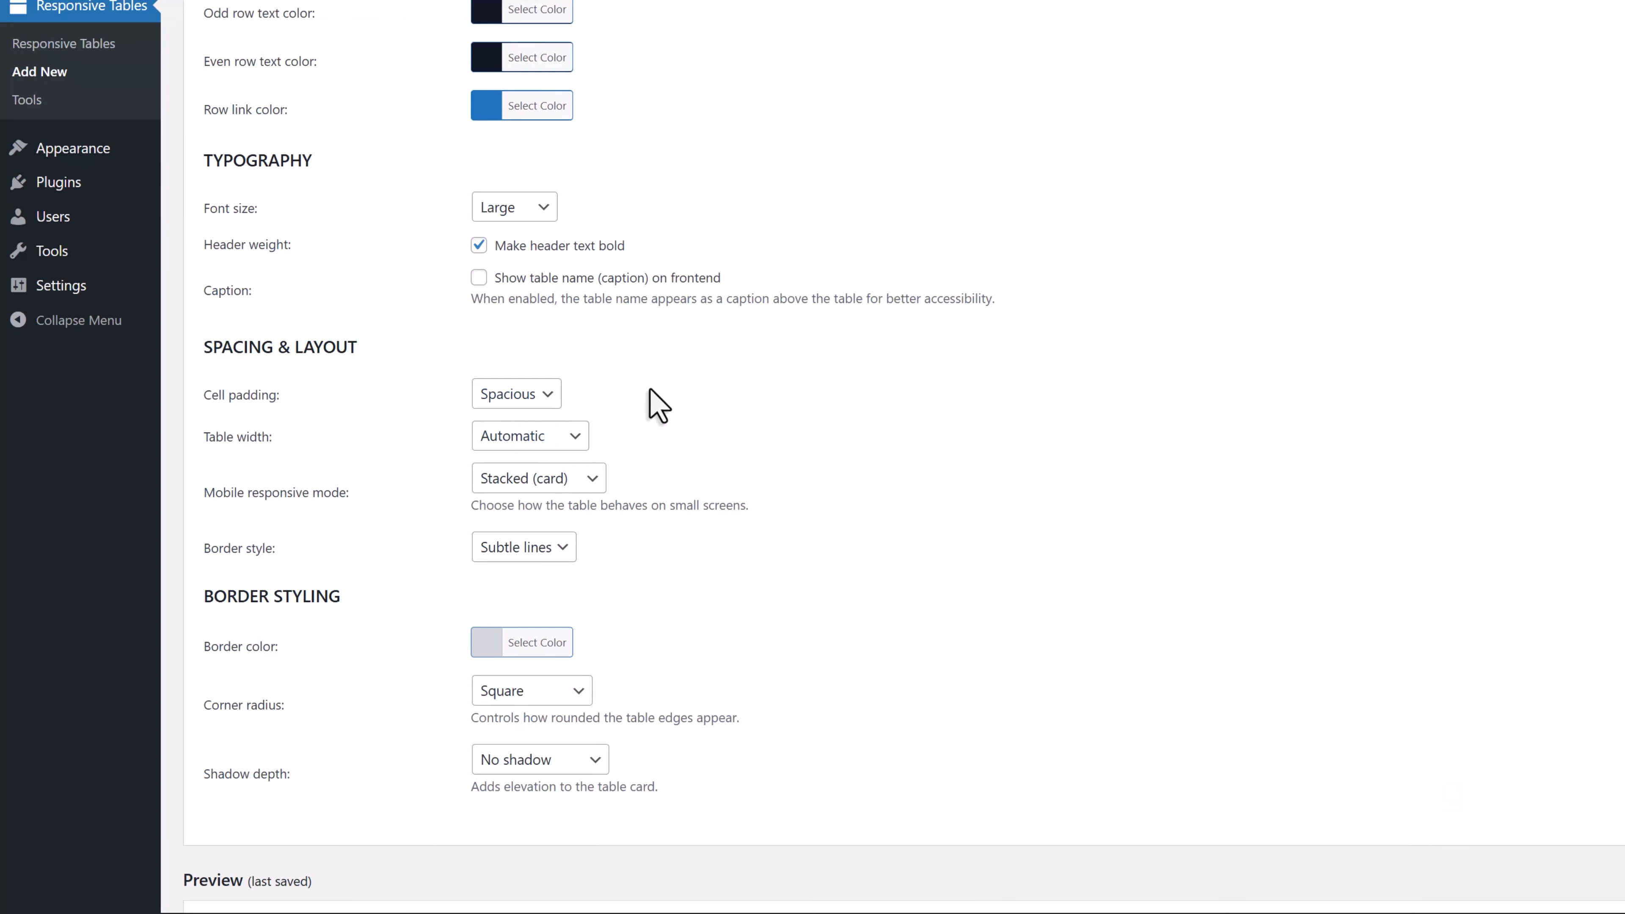
click(580, 436)
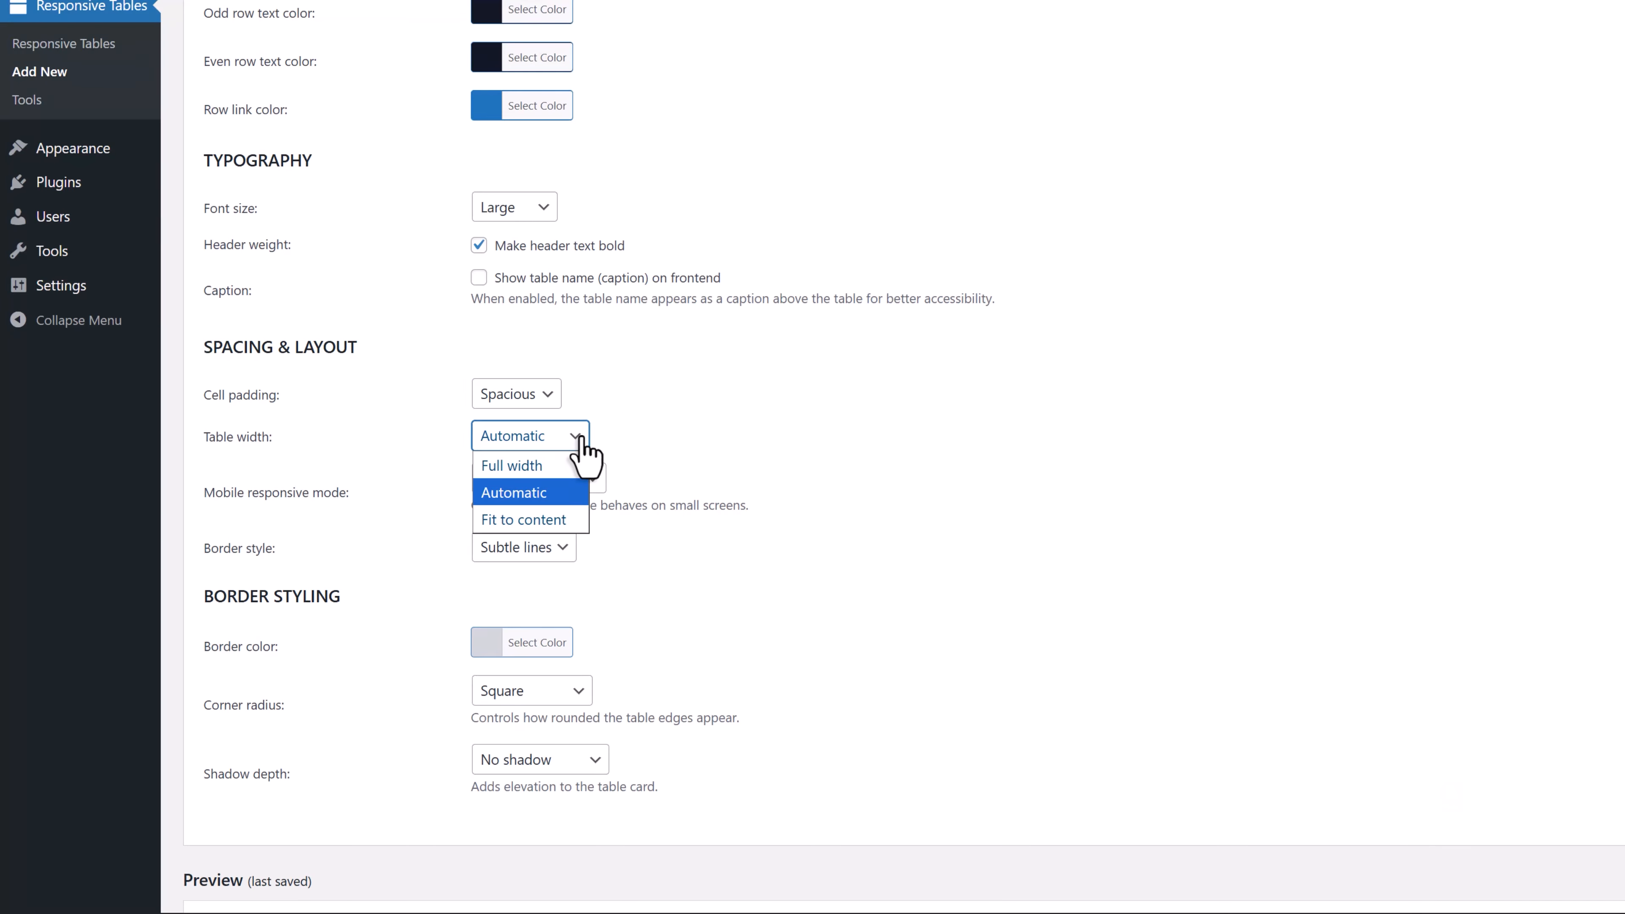
click(565, 466)
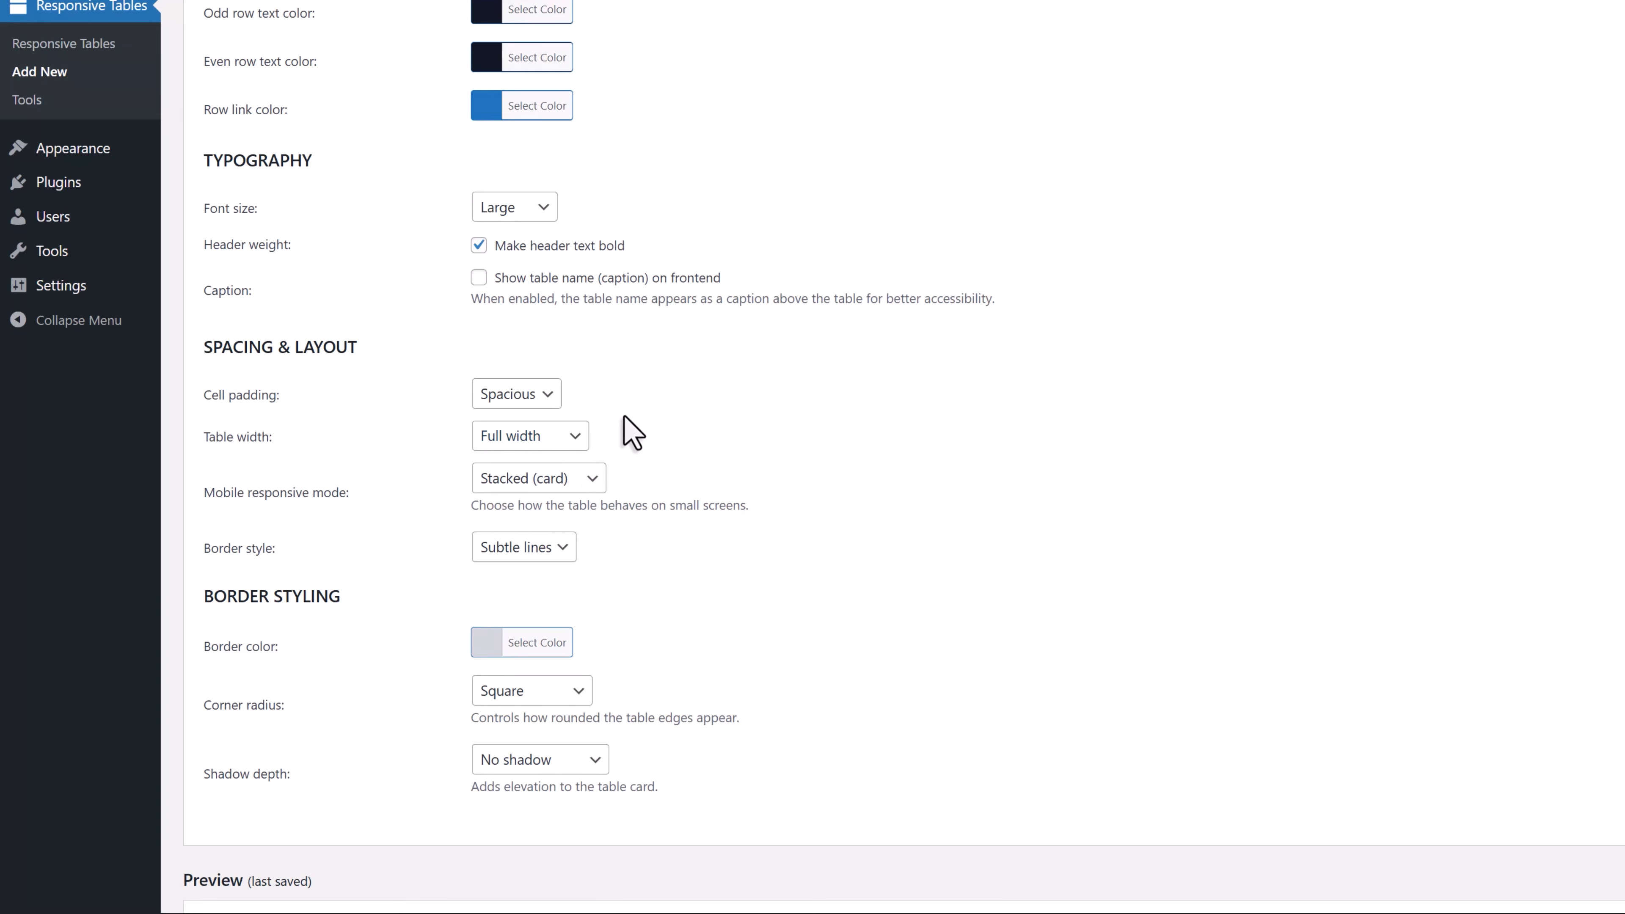
Choose Stacked (card) as the table's mobile responsive mode
scroll(628, 428, down, 1)
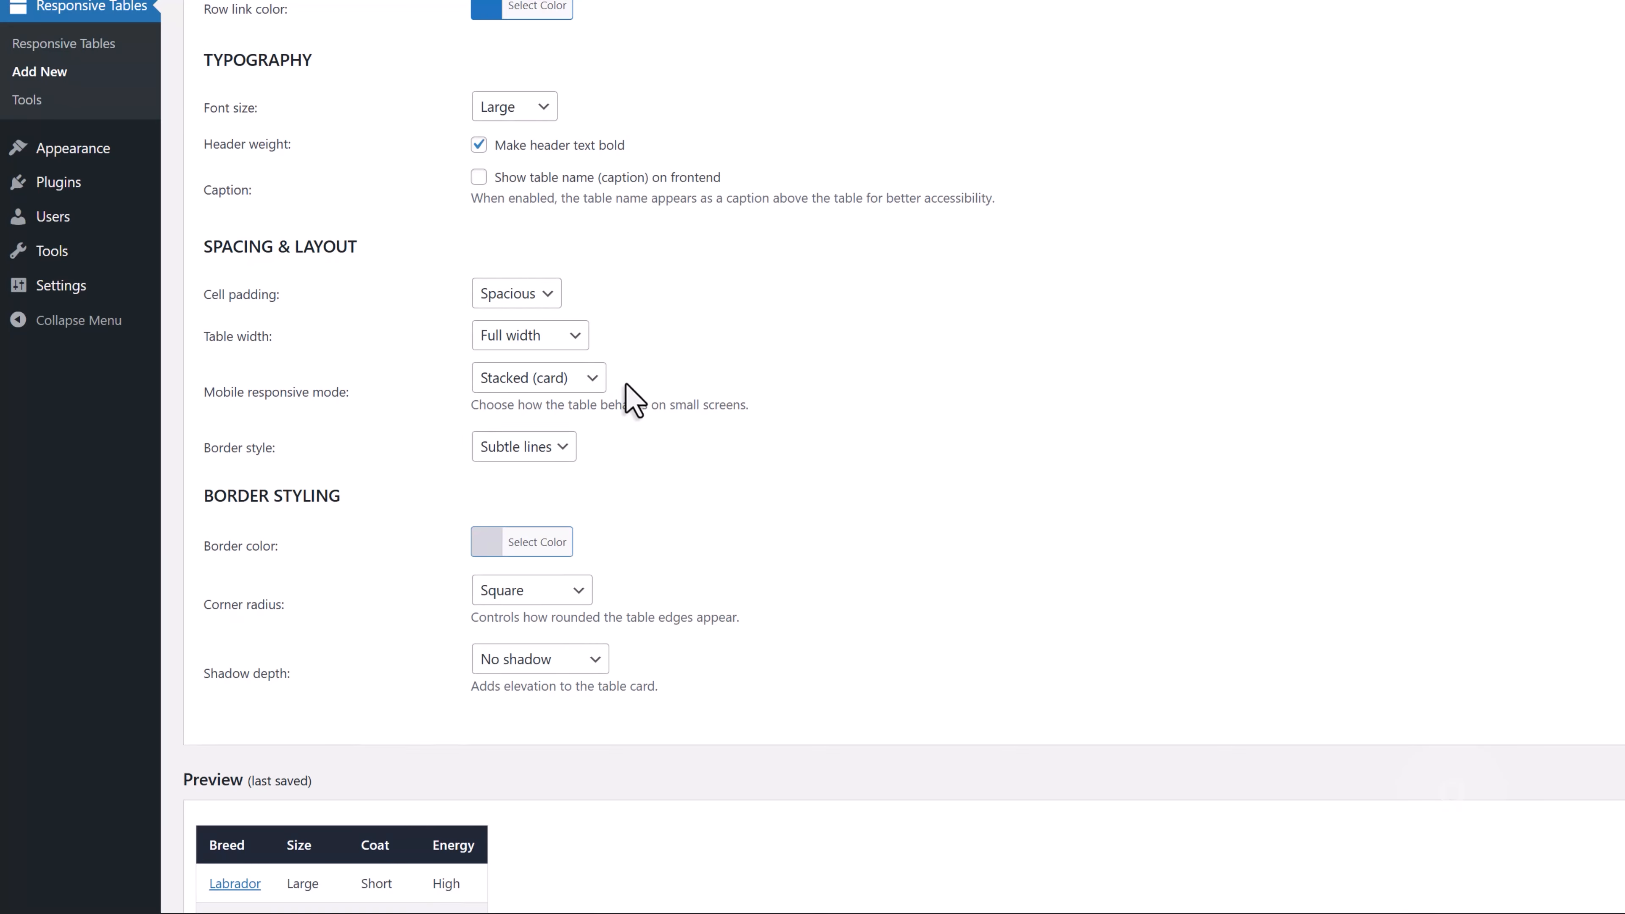
click(586, 379)
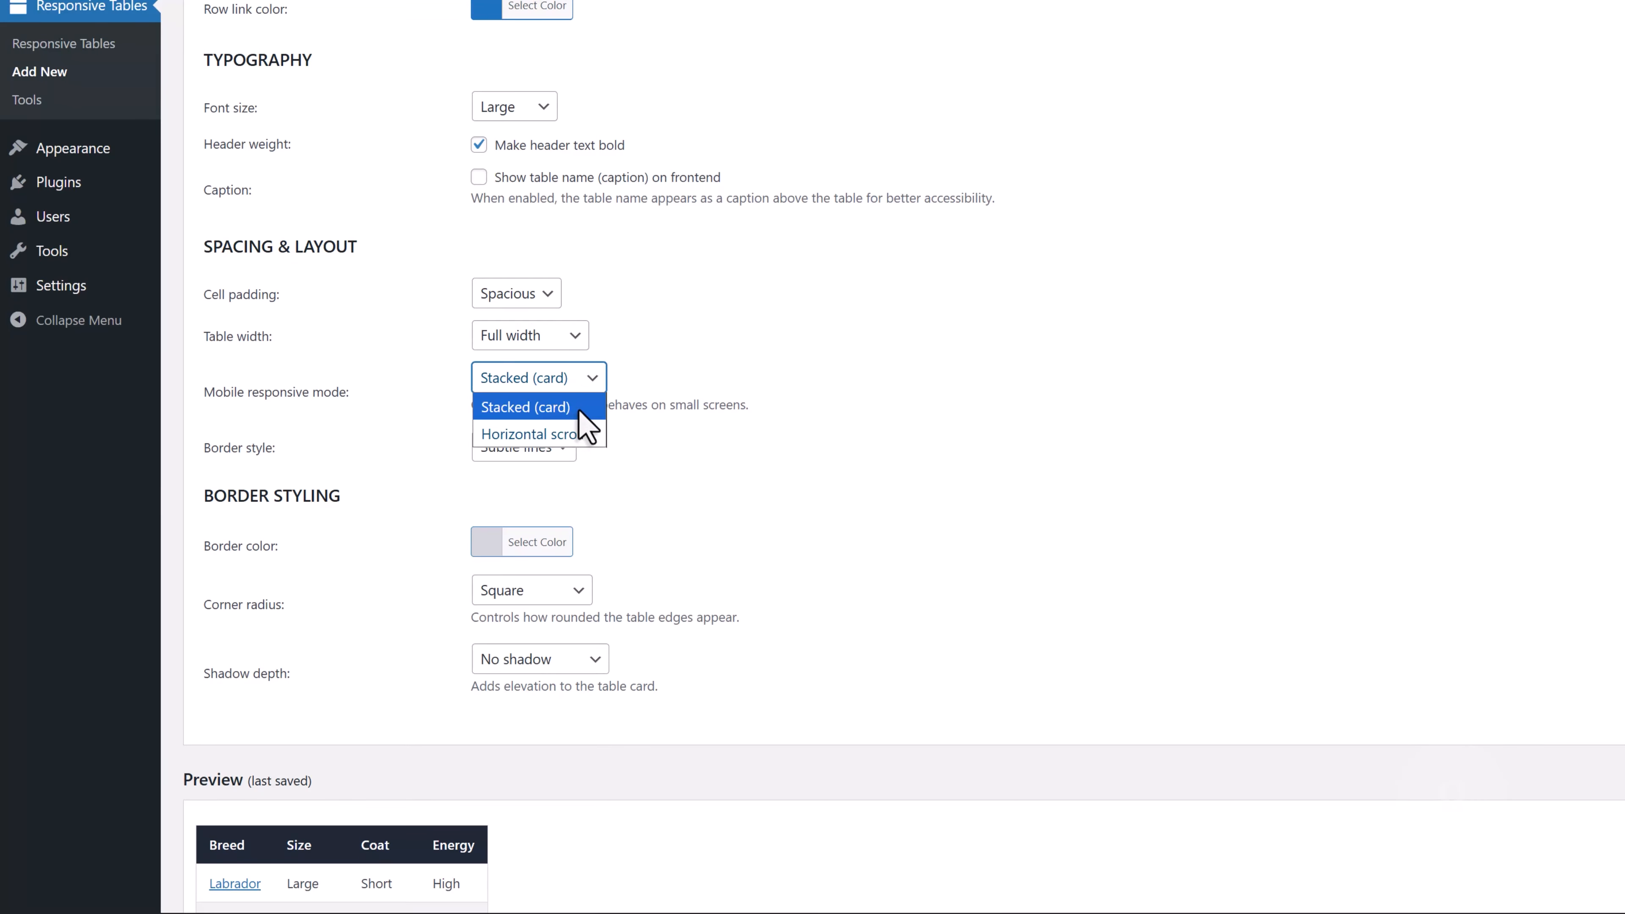
click(569, 407)
Give the table a Soft shadow and update the saved table
scroll(706, 385, down, 1)
scroll(710, 400, down, 4)
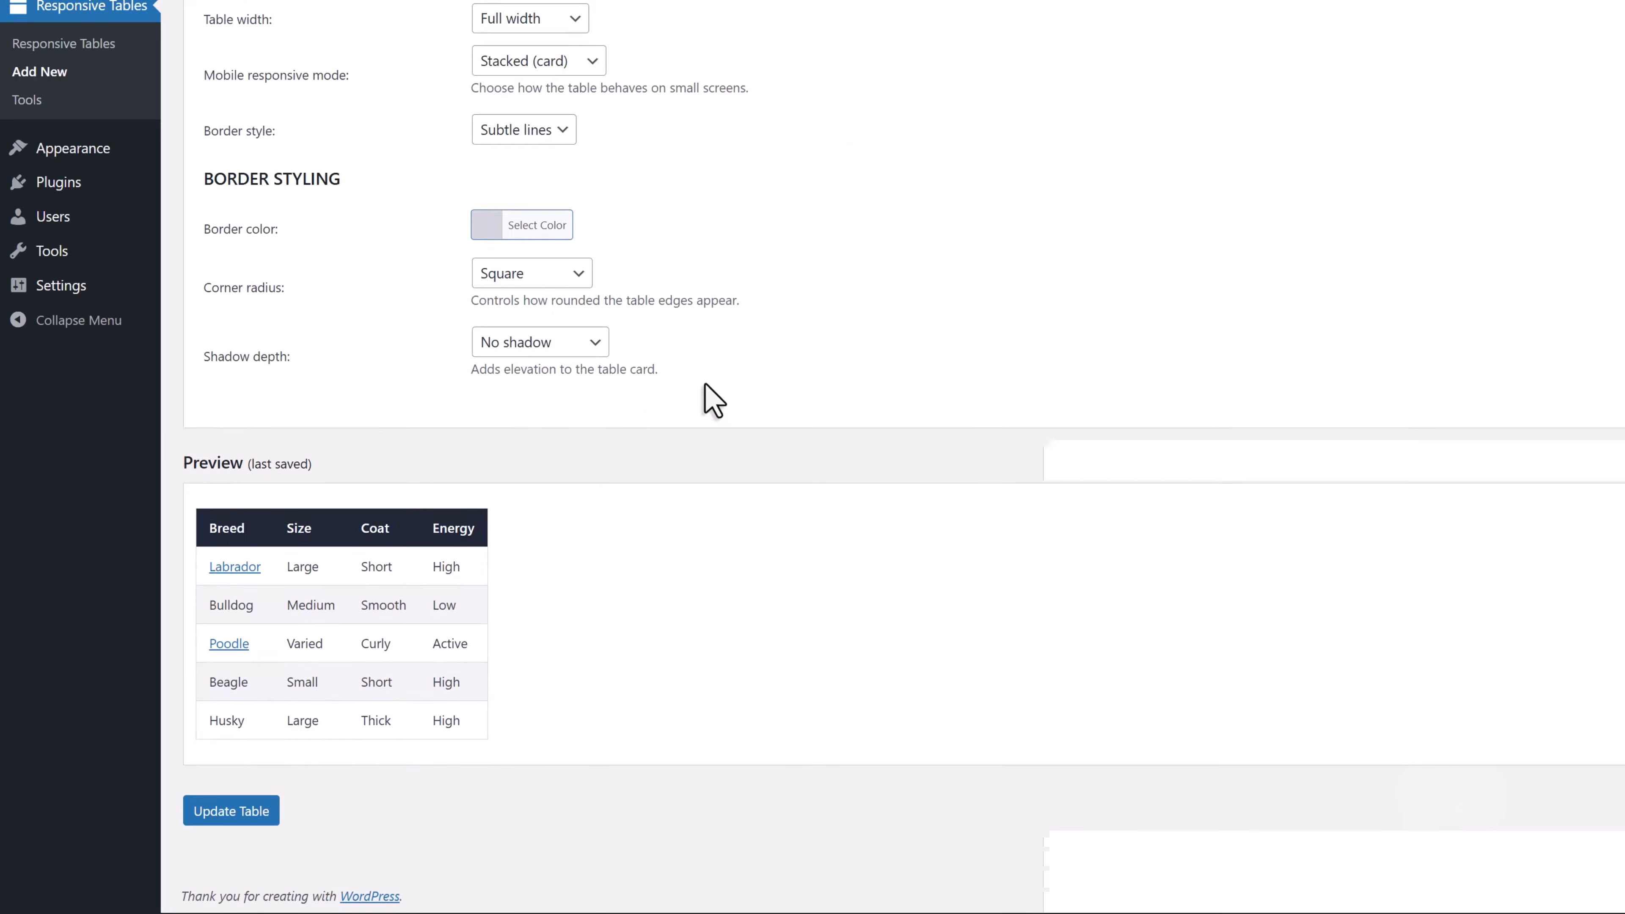
click(605, 341)
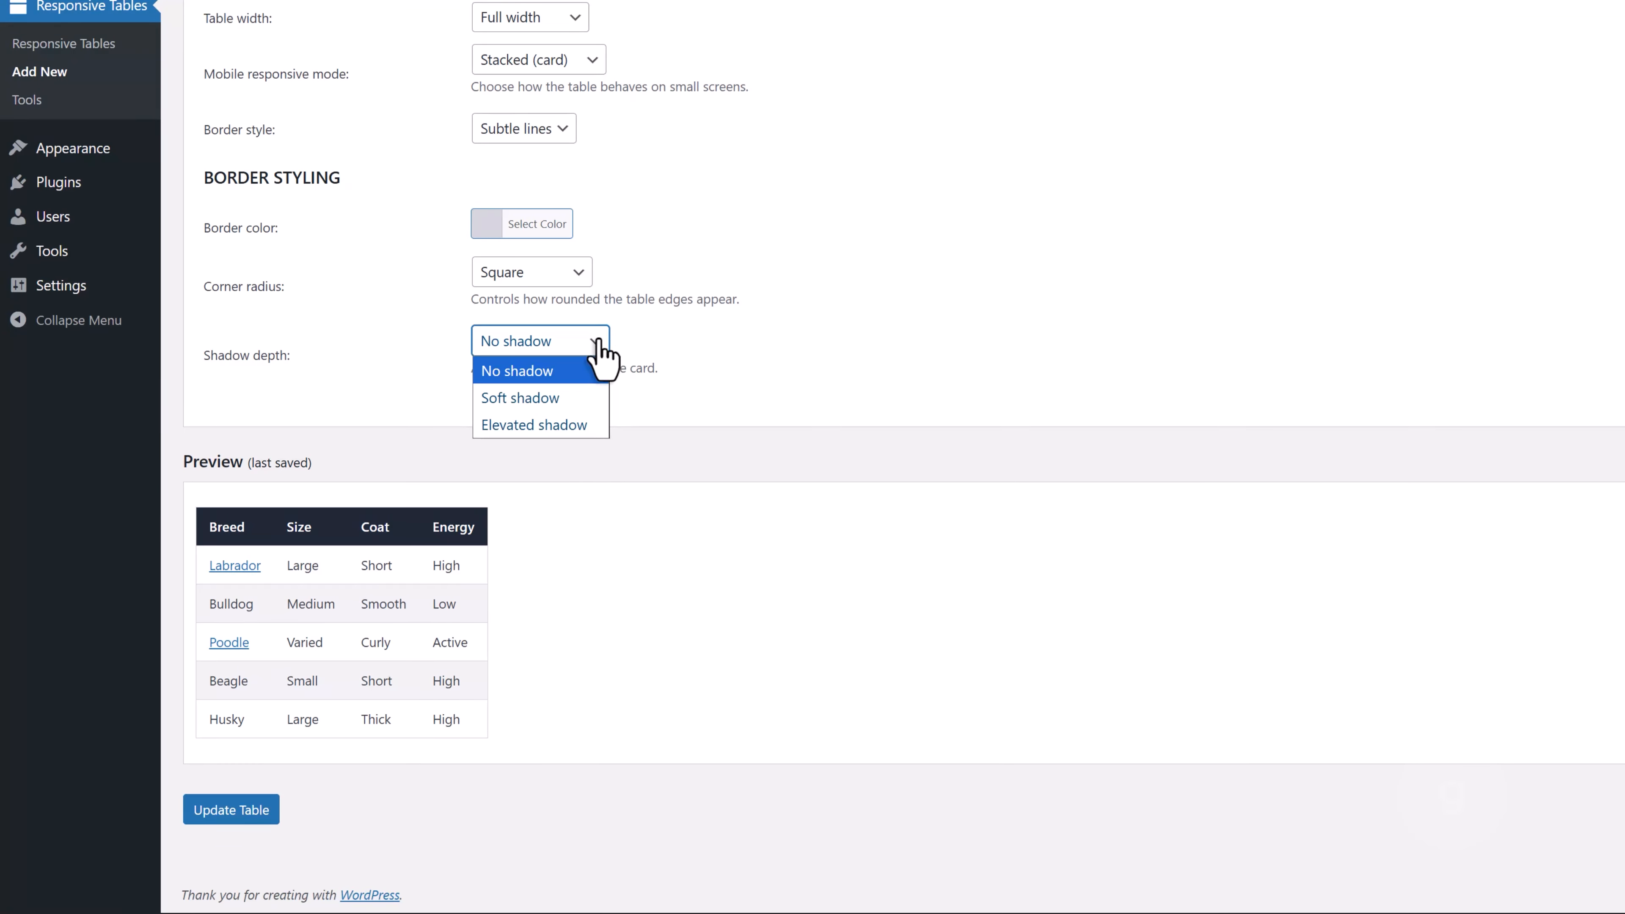
click(592, 400)
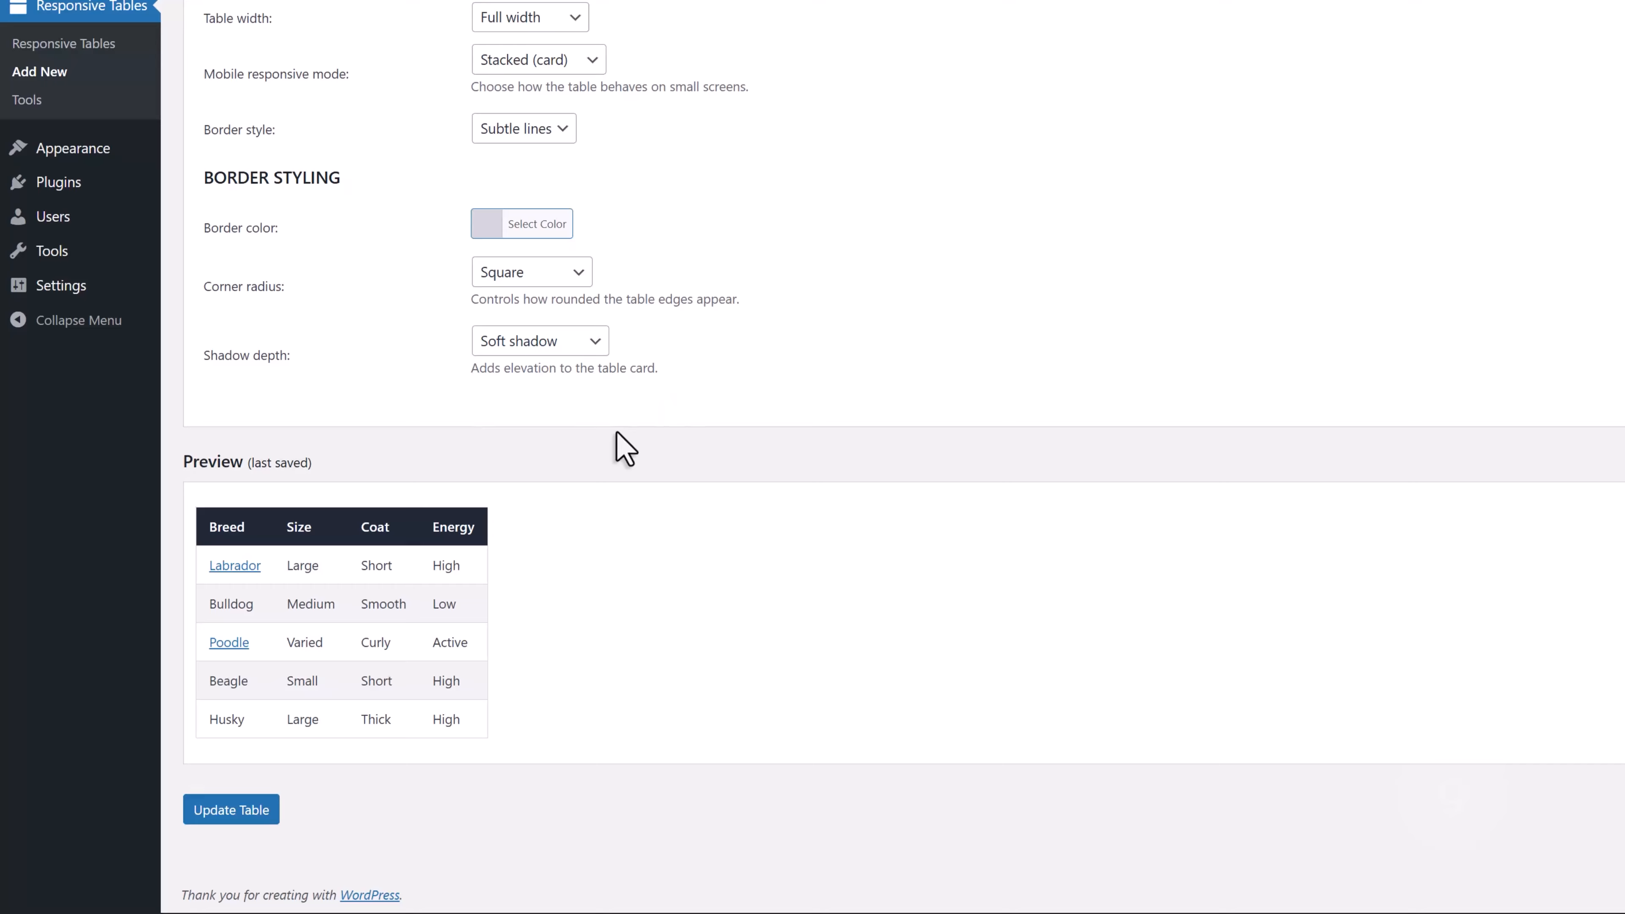
click(233, 810)
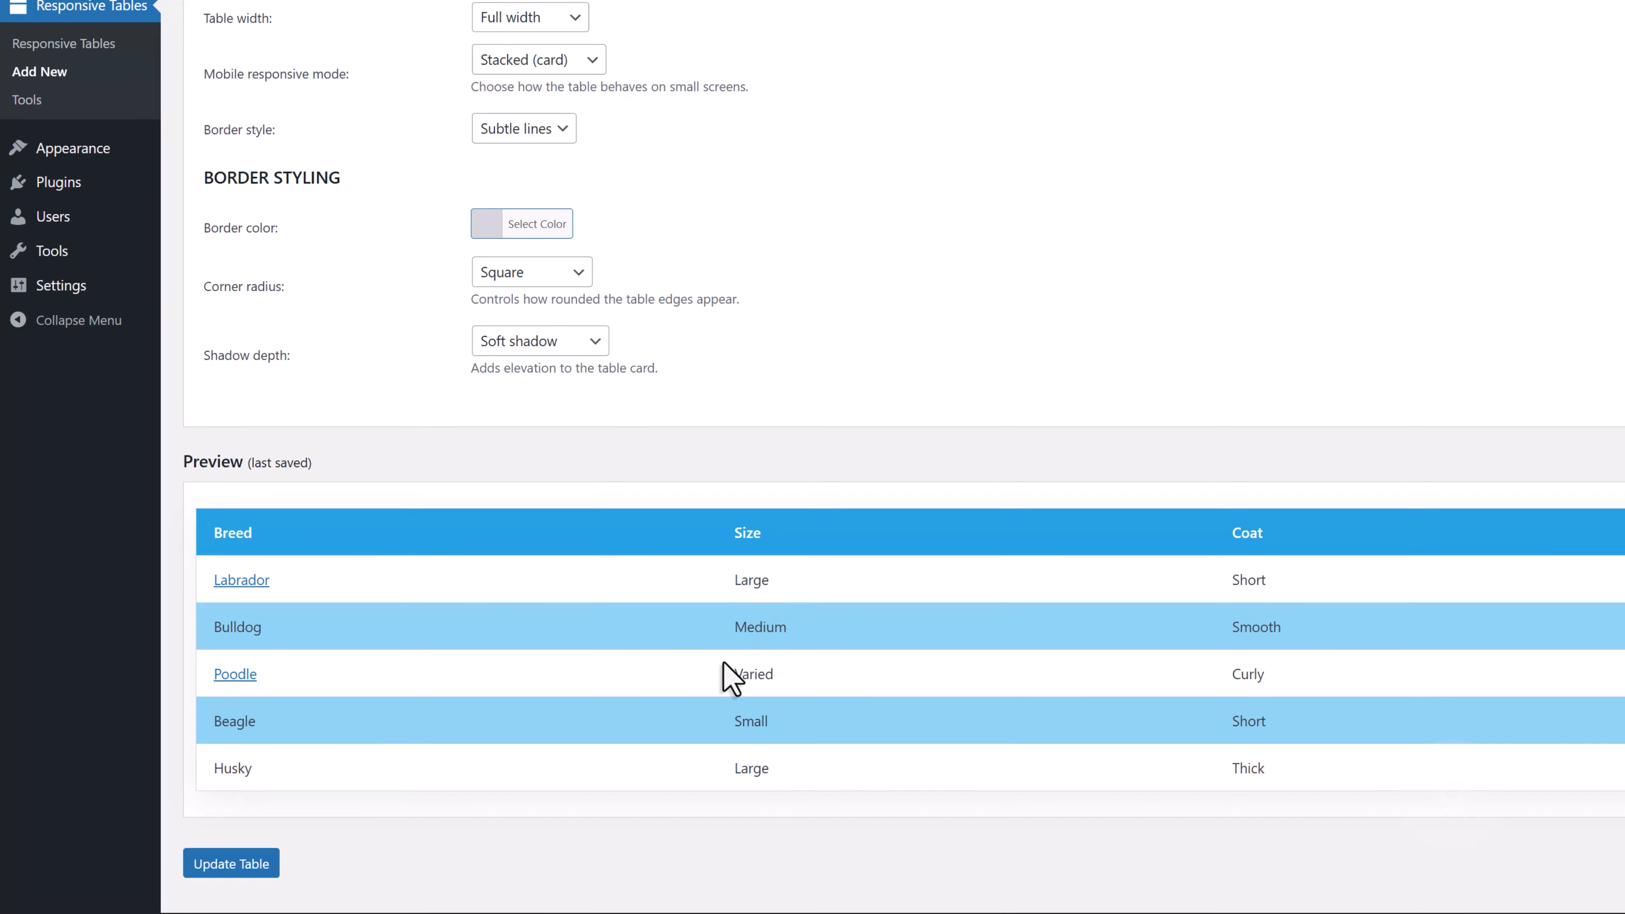
Lighten the even row background to #c3e5f4 and update the table
scroll(725, 677, up, 10)
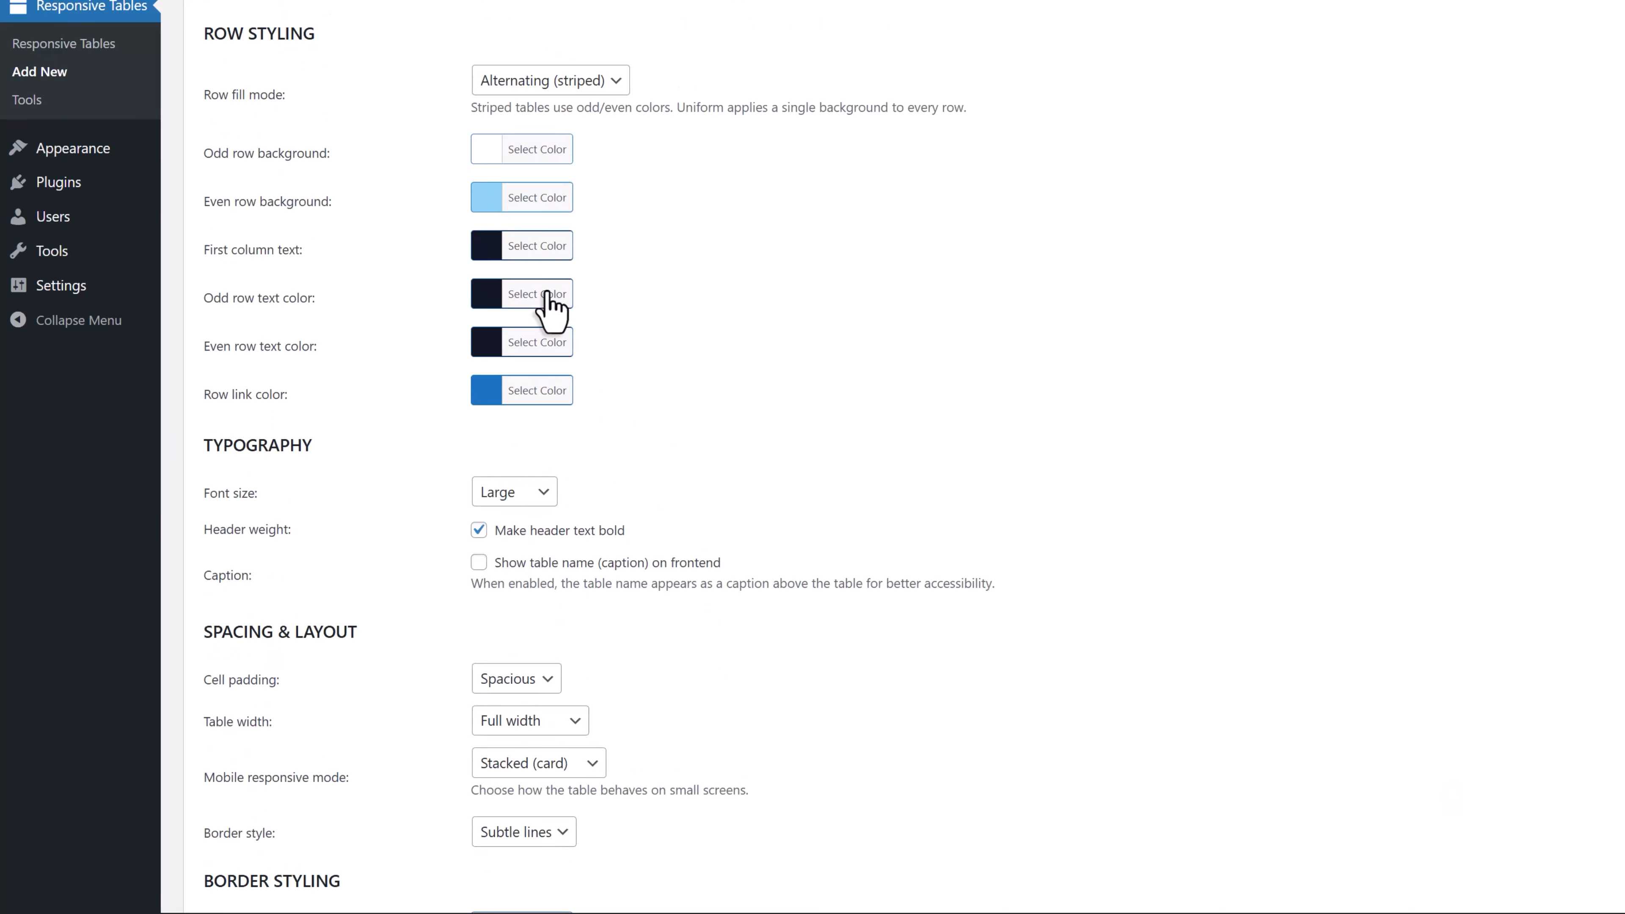
click(539, 201)
drag(700, 358, 702, 409)
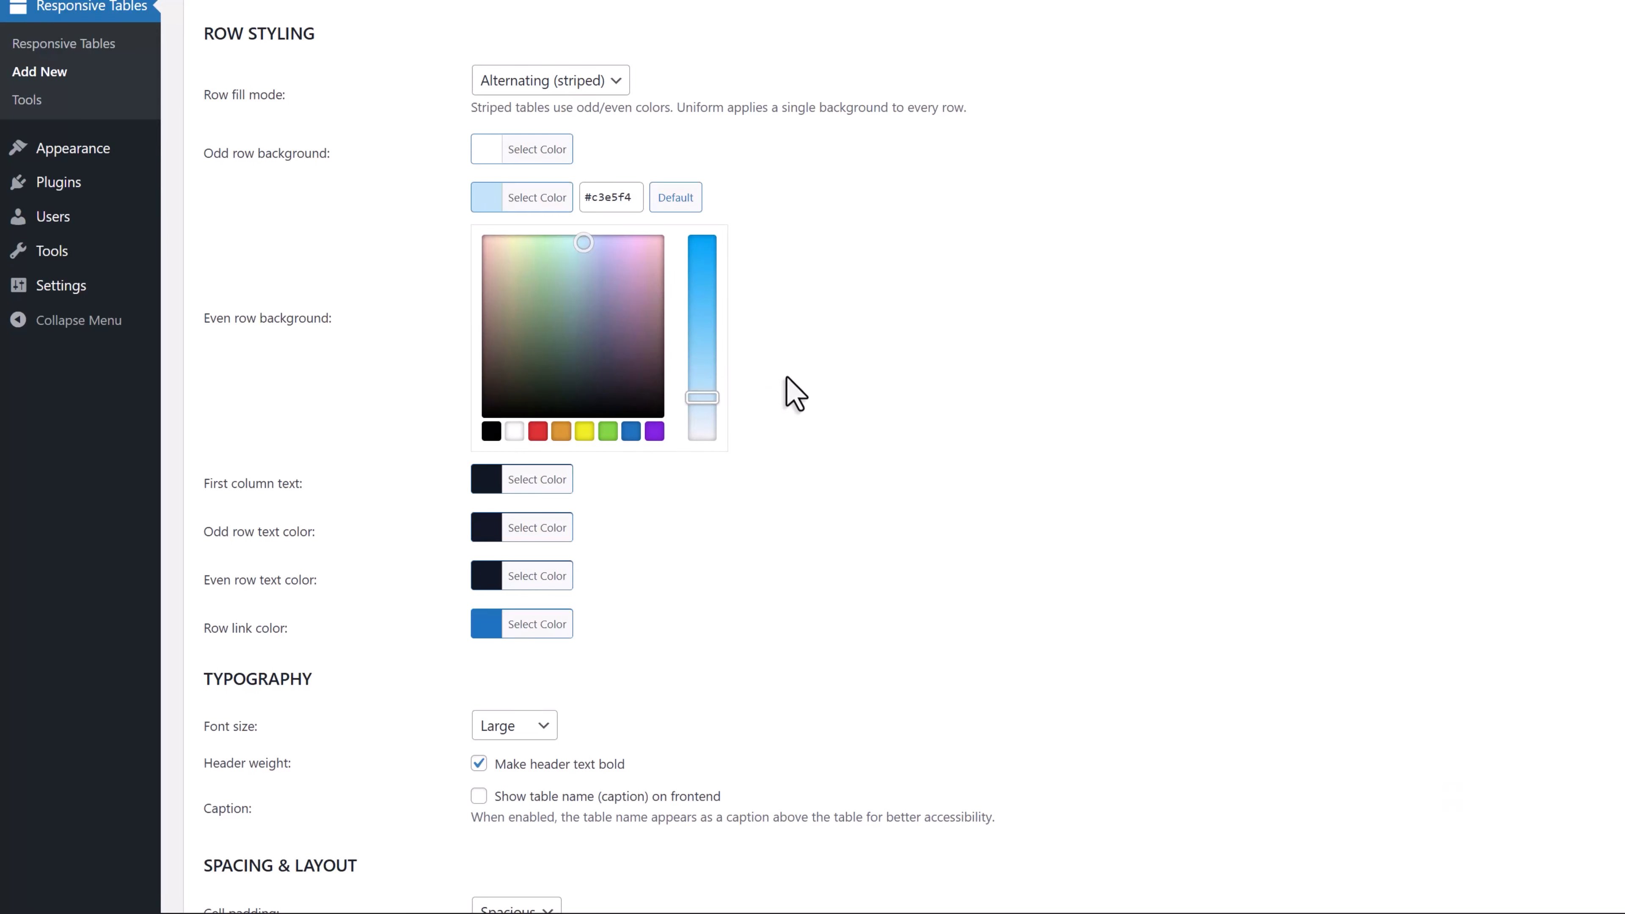
click(792, 392)
scroll(384, 397, down, 10)
scroll(384, 409, down, 4)
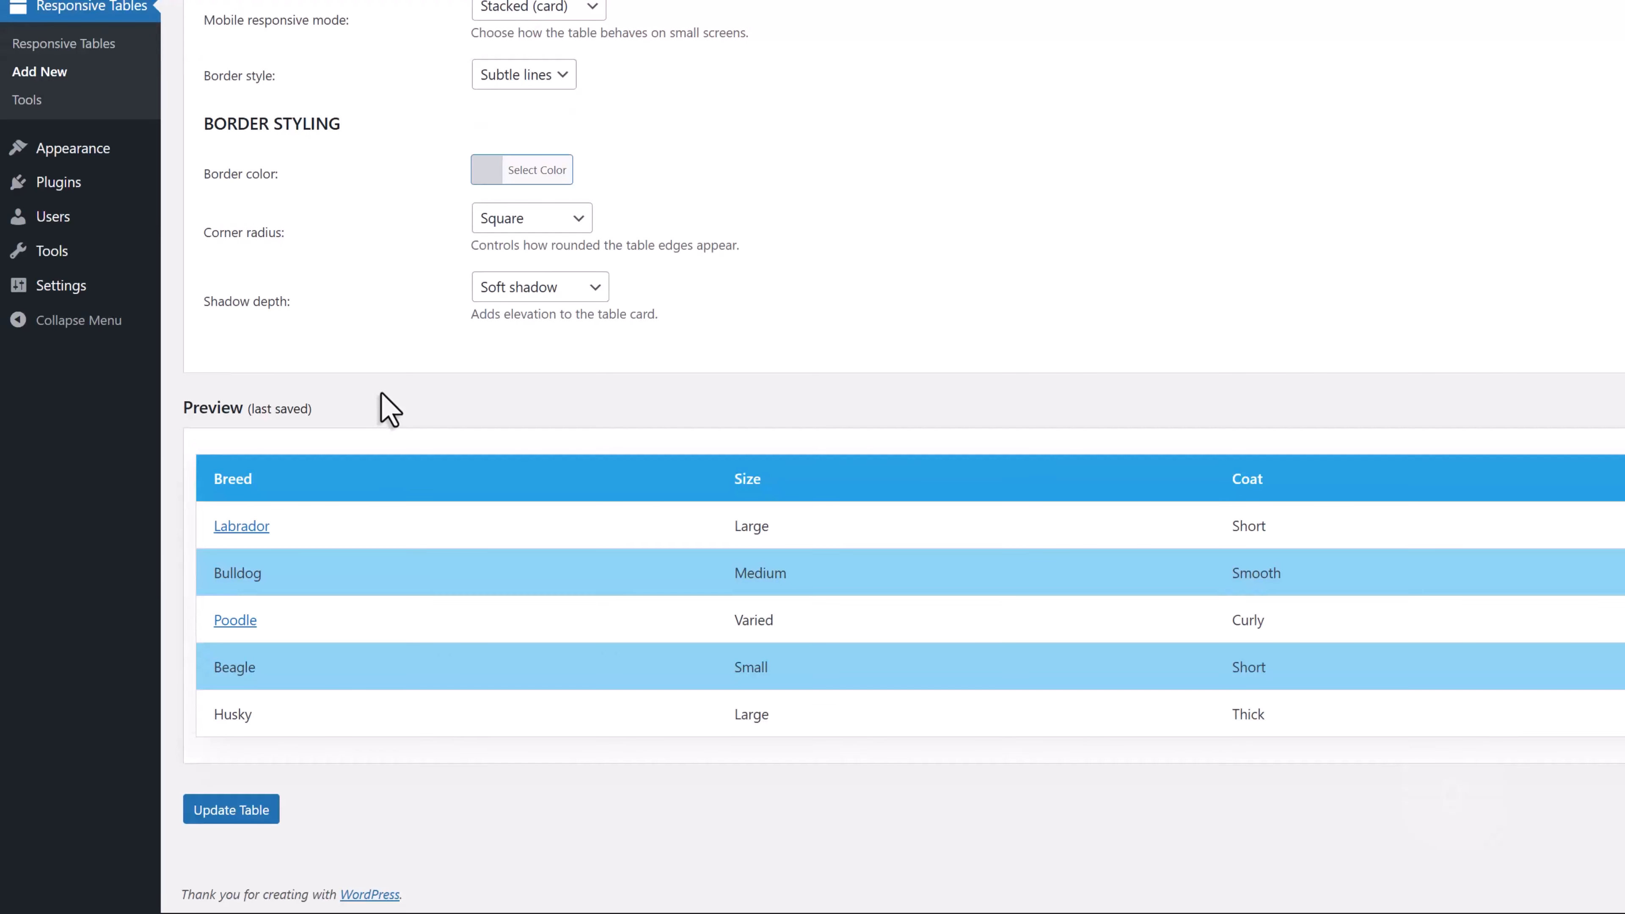
click(232, 808)
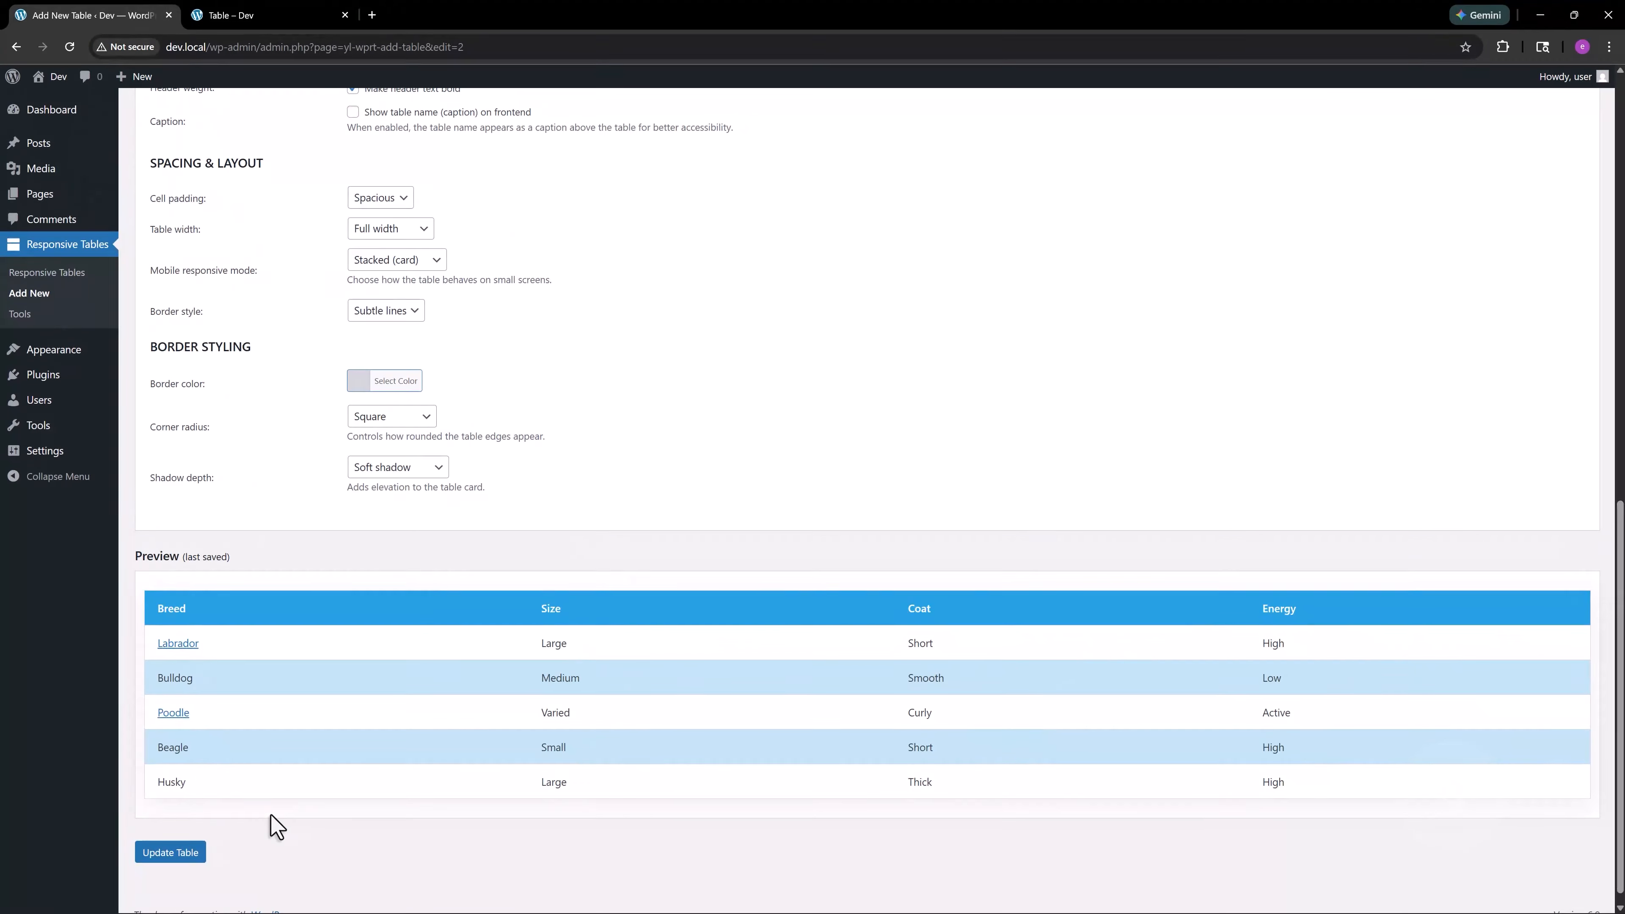
Go to the list of responsive tables and copy the Breed Snapshots shortcode
scroll(364, 789, up, 4)
scroll(277, 756, up, 3)
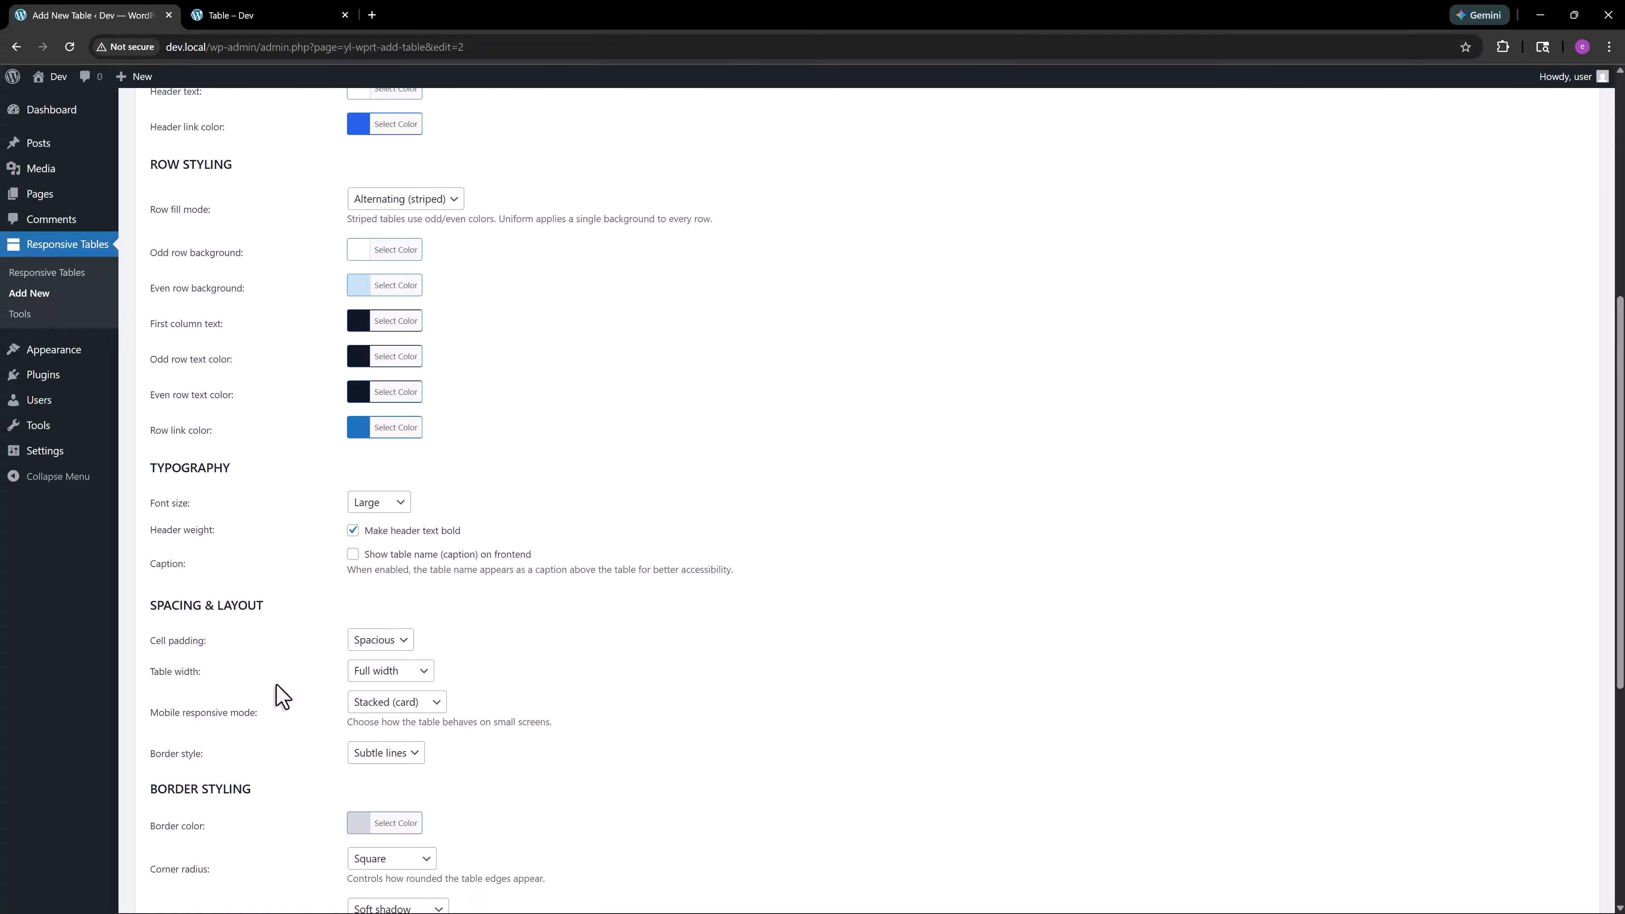
click(51, 273)
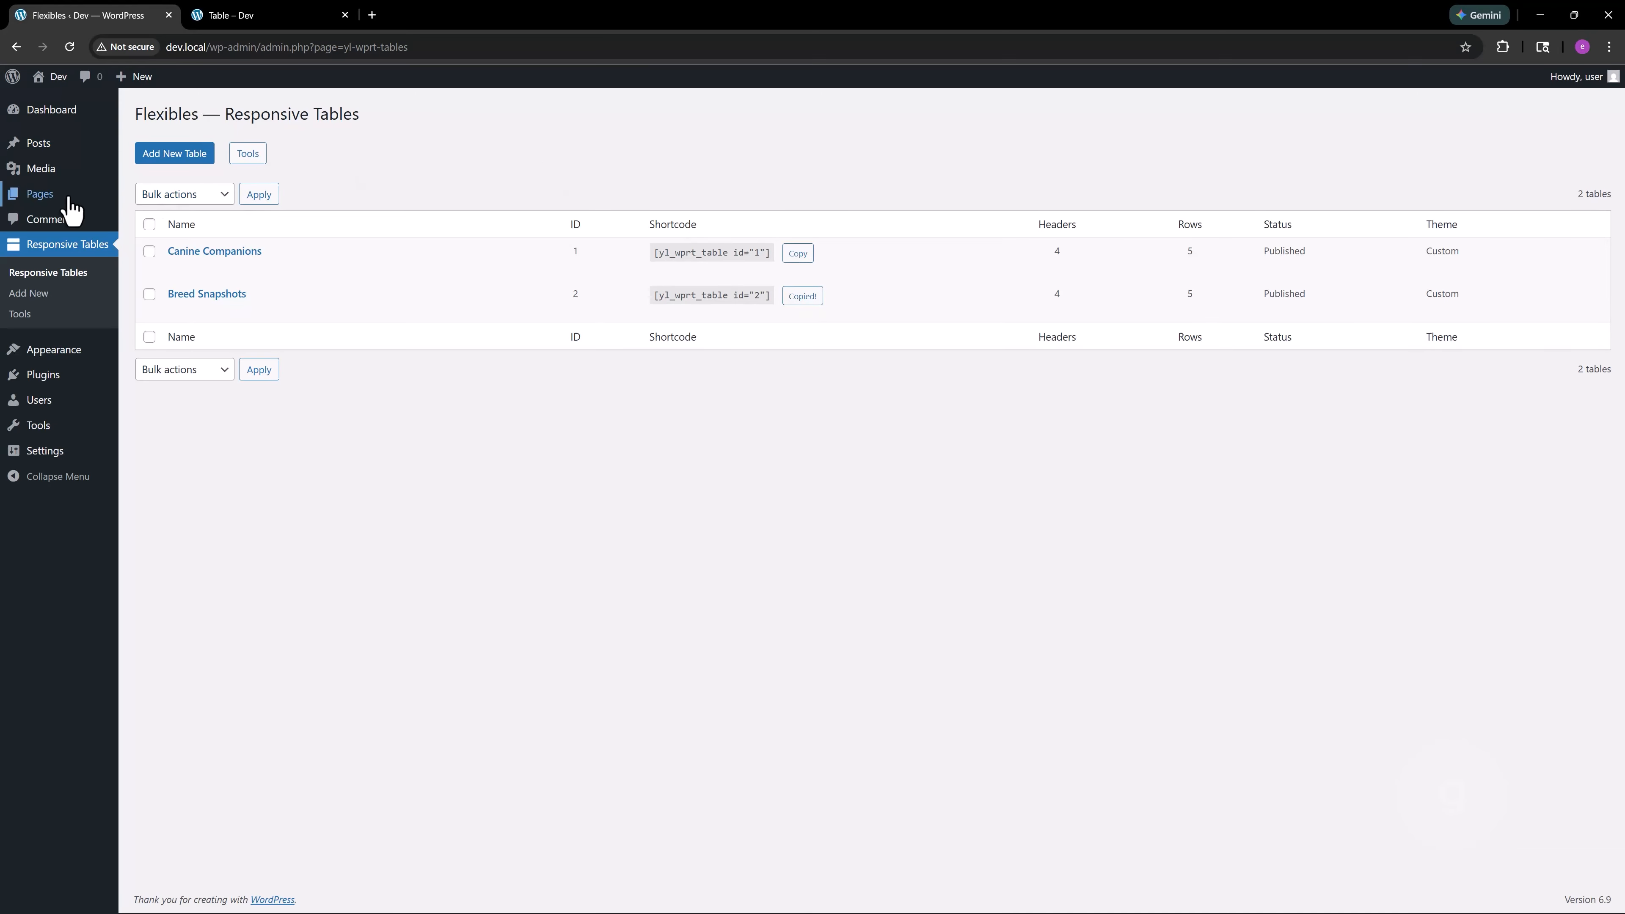
Open a new WordPress page in a separate browser tab and title it Table
mouse_move(64, 193)
right_click(160, 203)
click(199, 229)
click(265, 18)
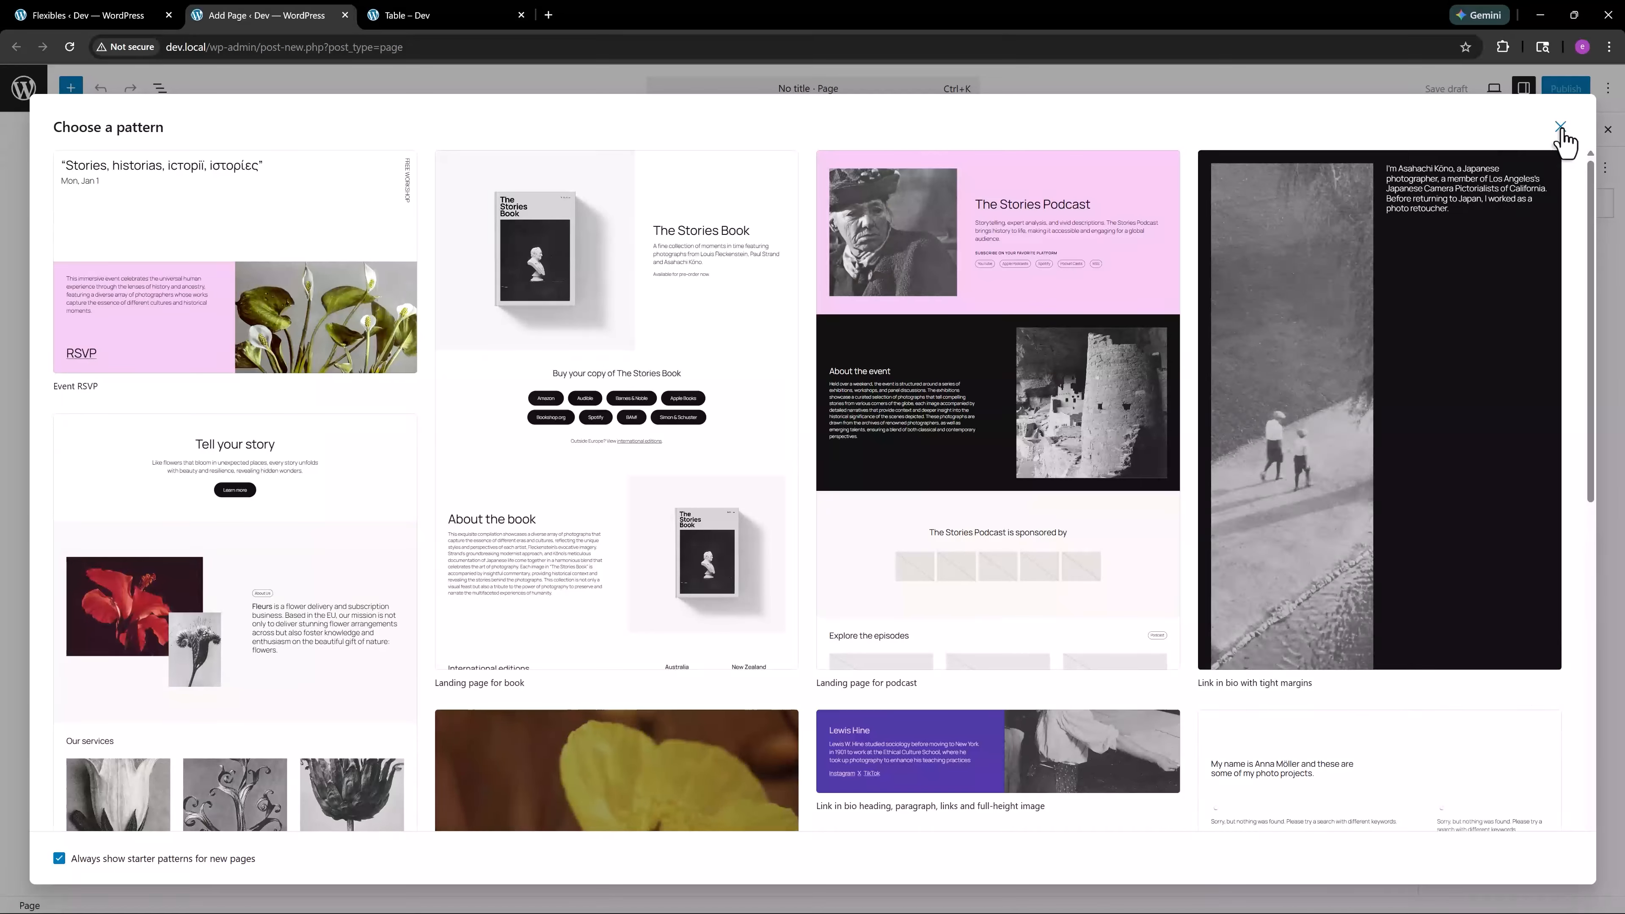
click(1560, 126)
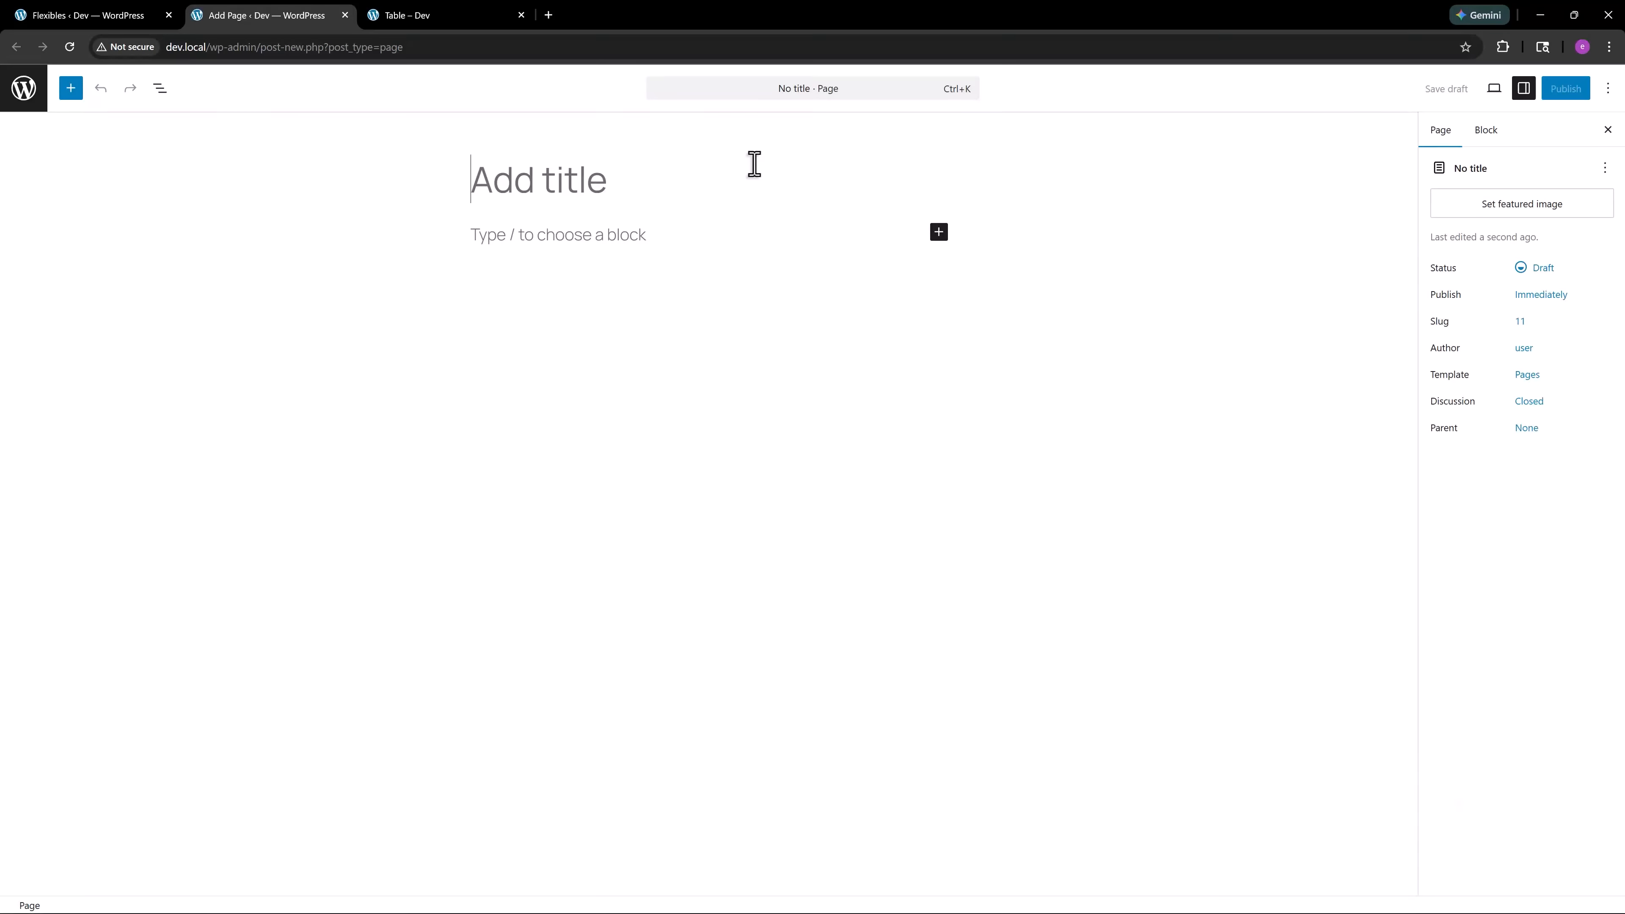
text(Table)
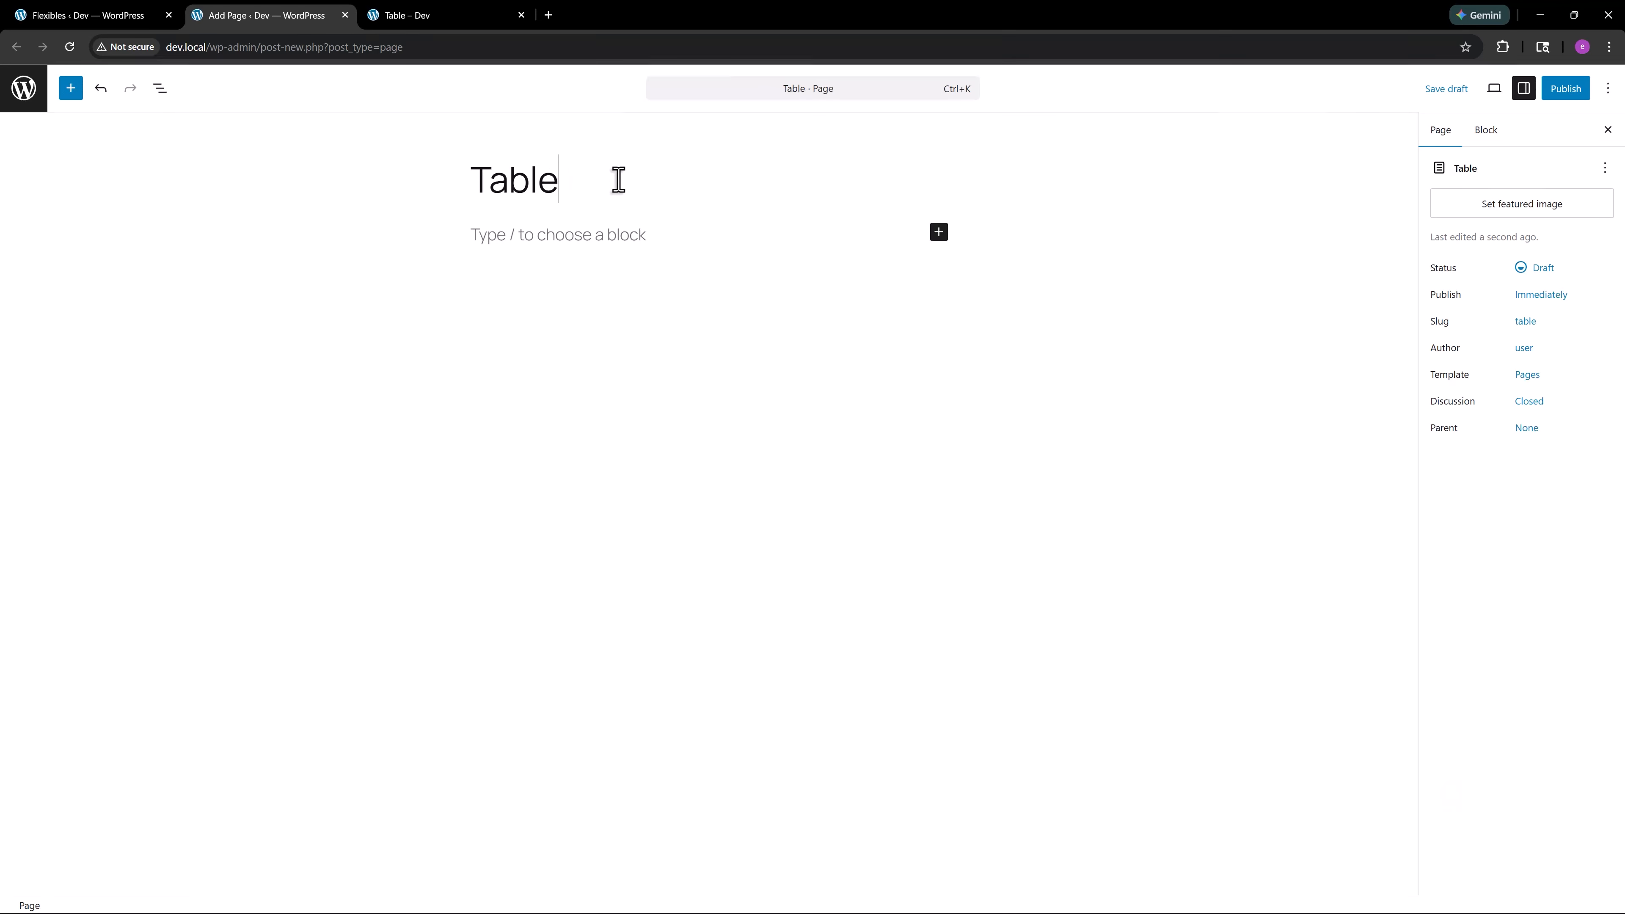
Add a Shortcode block below the title containing the copied shortcode [yl_wprt_table id="2"]
click(595, 246)
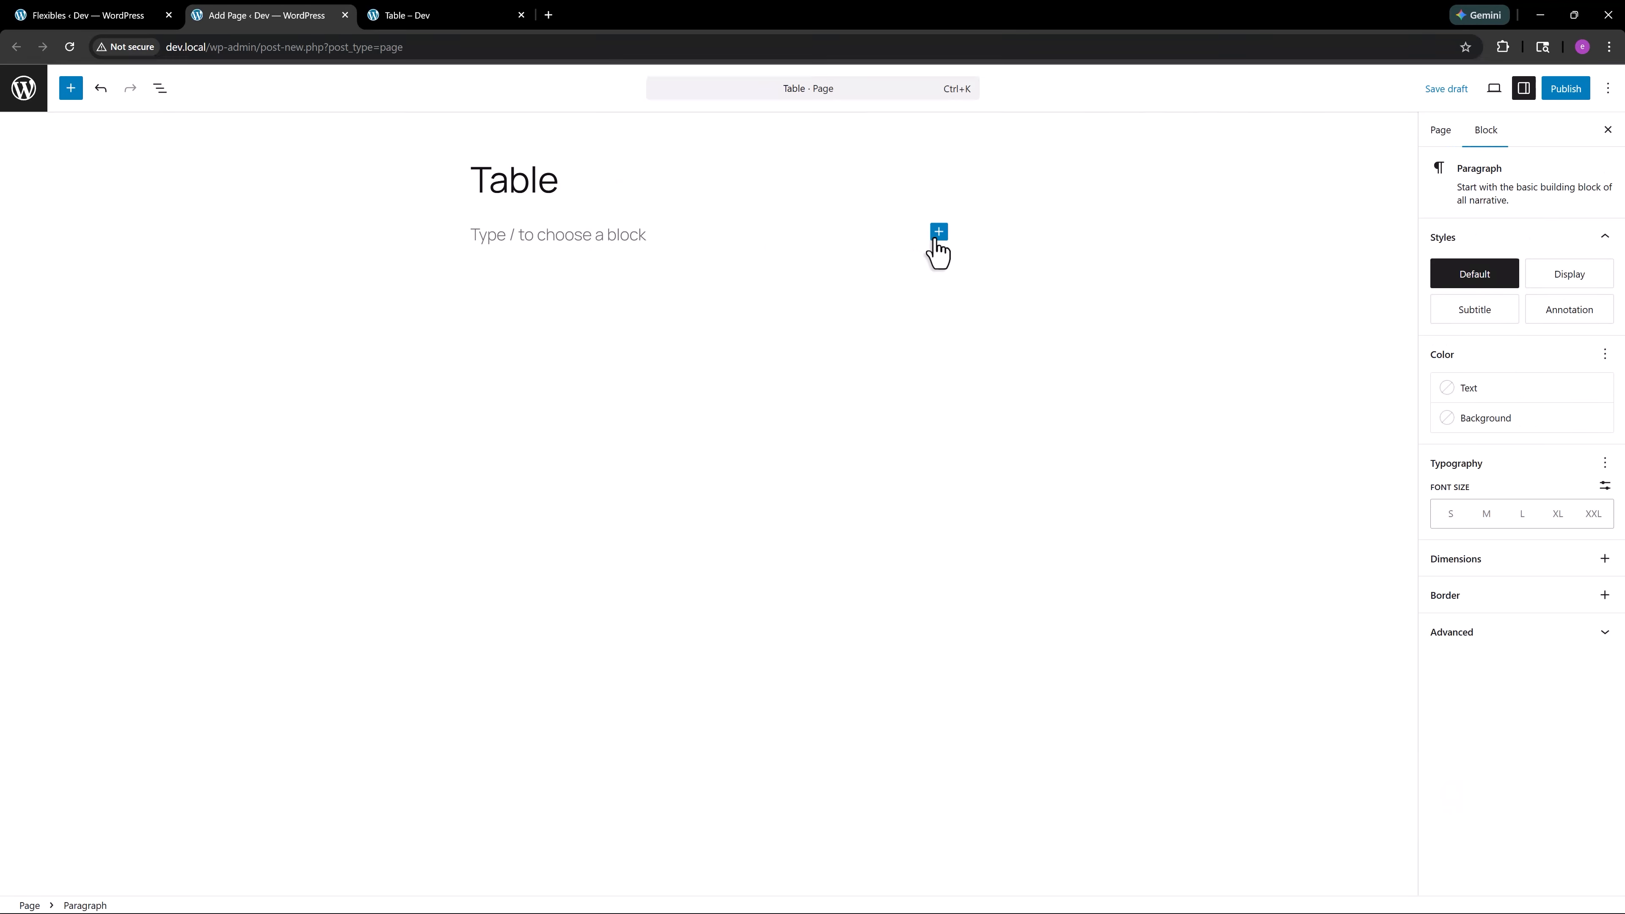
click(939, 232)
click(984, 341)
text([yl_wprt_table id="2"])
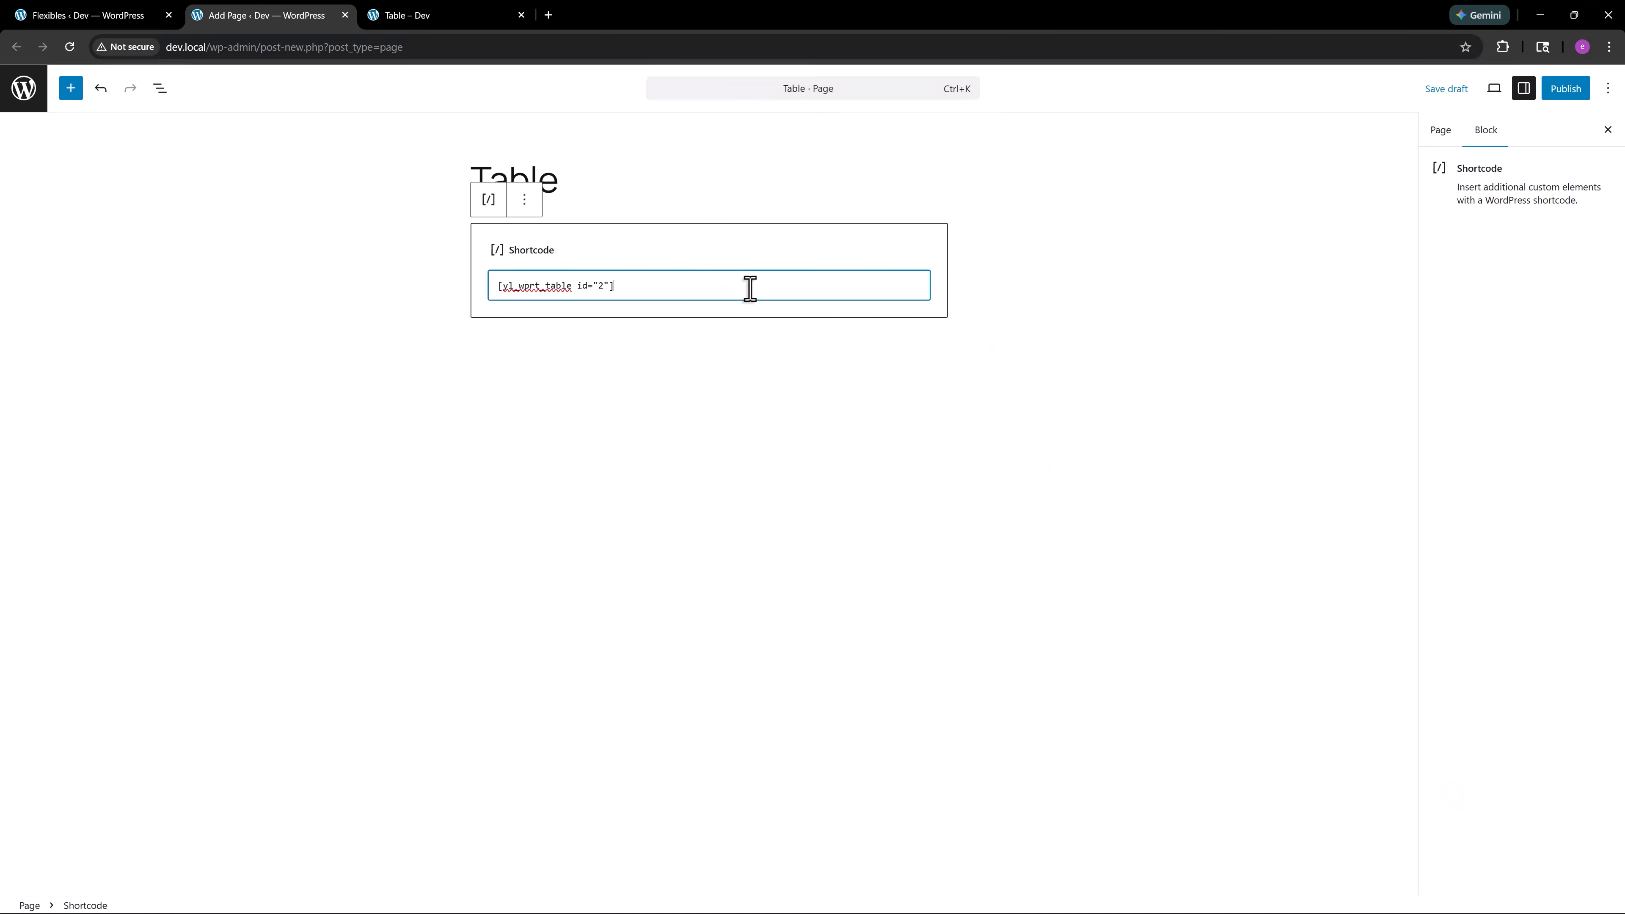
click(931, 336)
Save the page as a draft and preview it in a new browser tab
click(1446, 89)
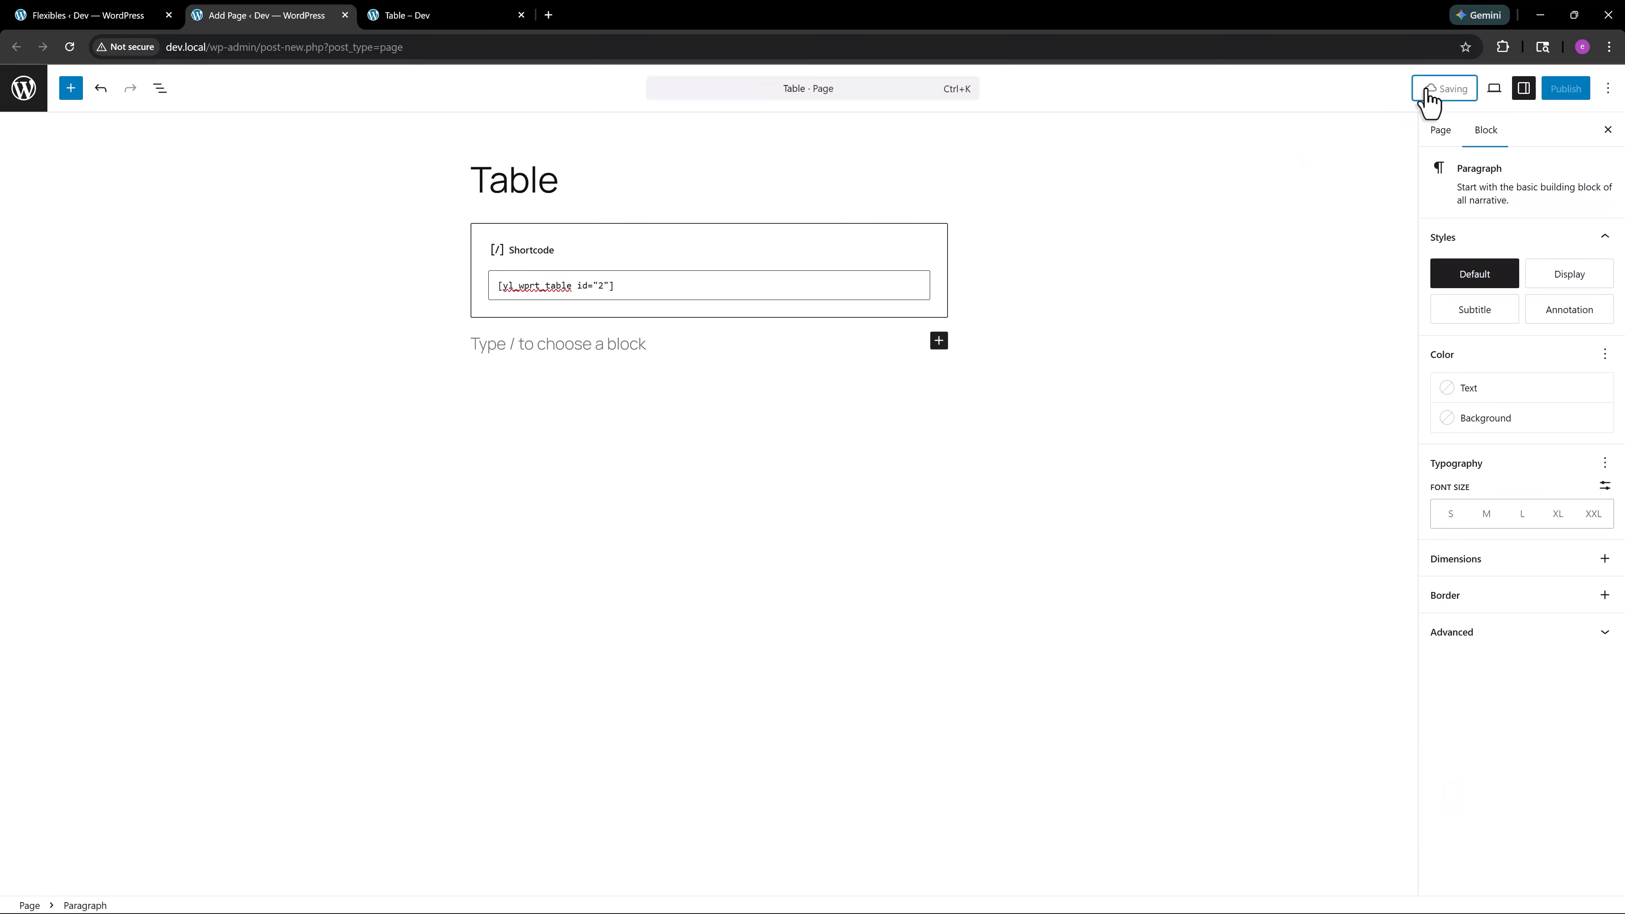
click(1493, 95)
click(1412, 275)
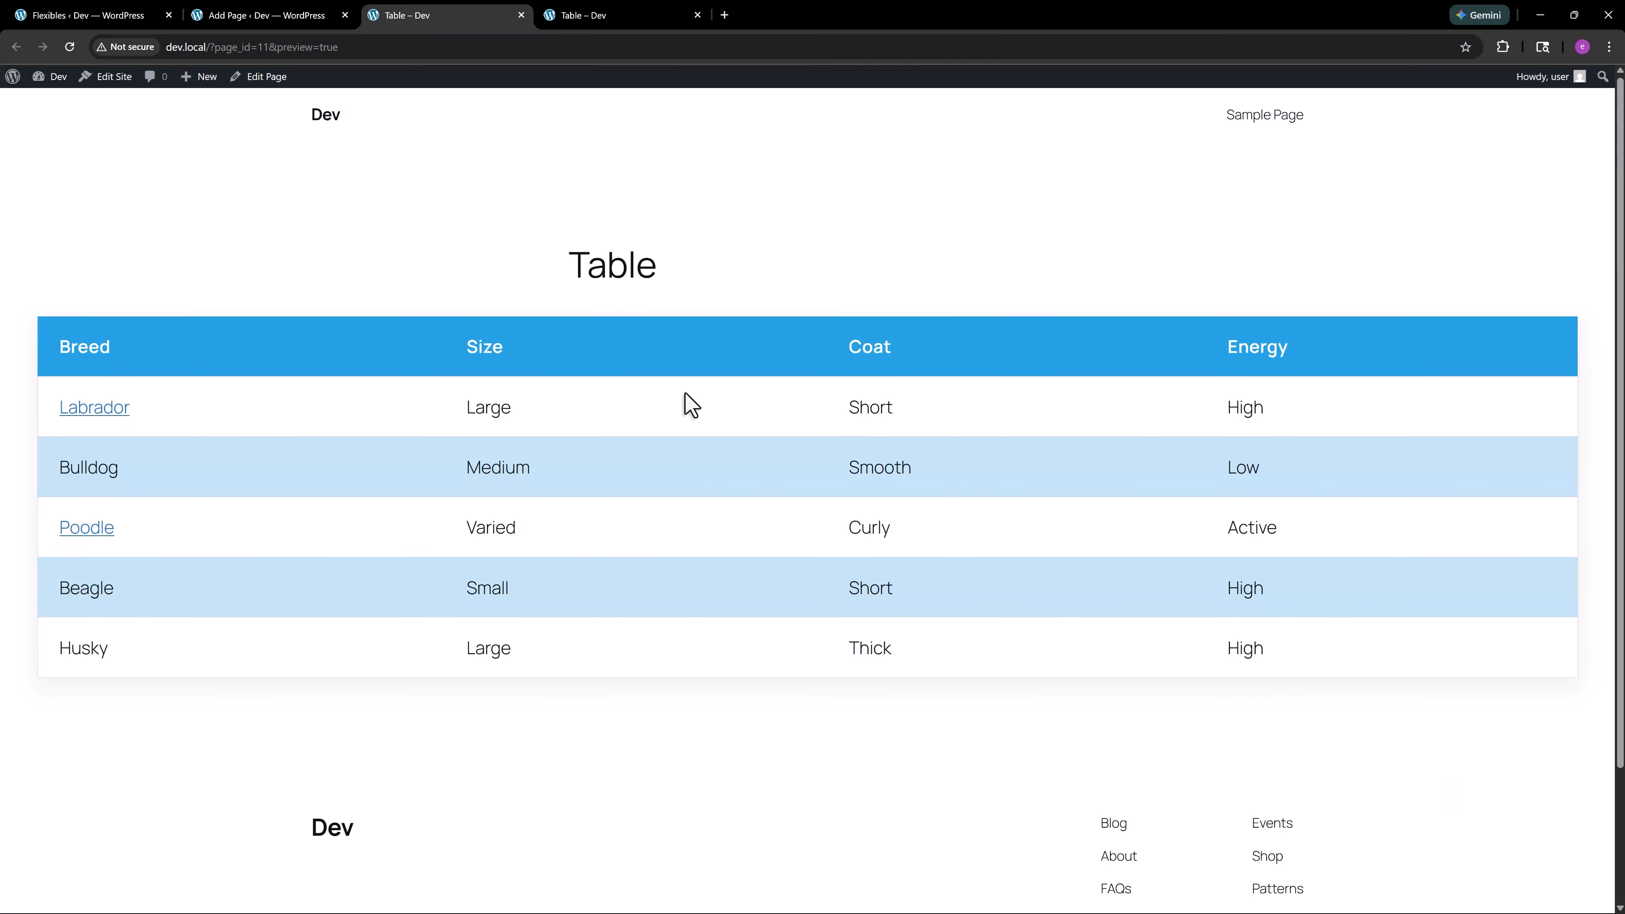
Inspect the previewed page at a 425-pixel-wide mobile size and look through the table's stacked card layout
right_click(691, 404)
click(718, 726)
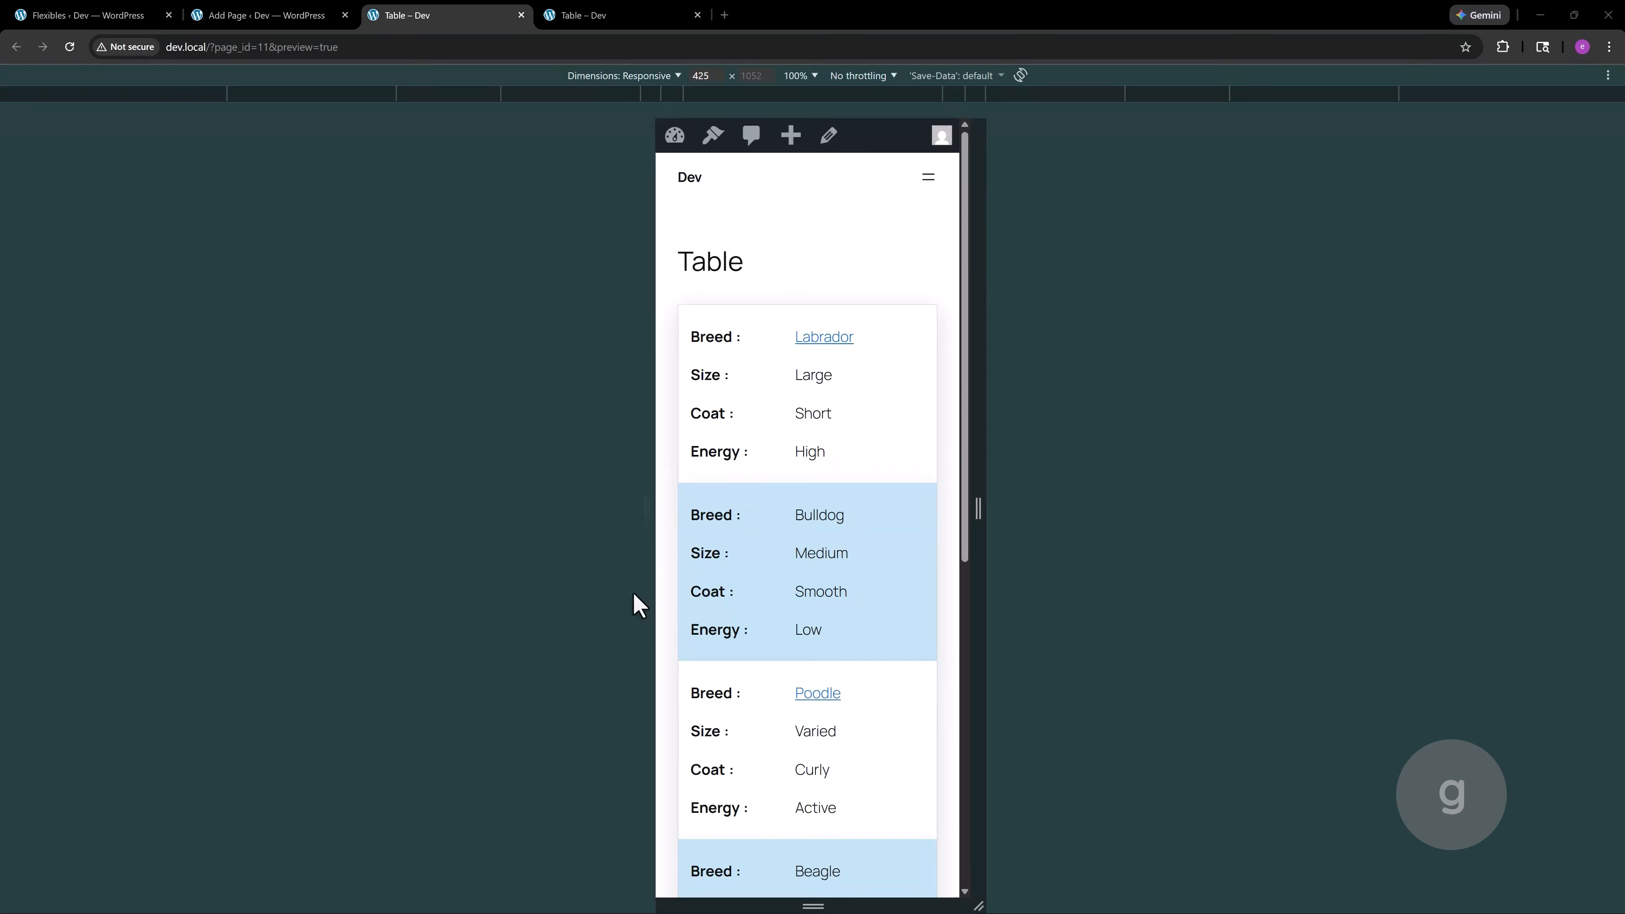
scroll(933, 269, down, 1)
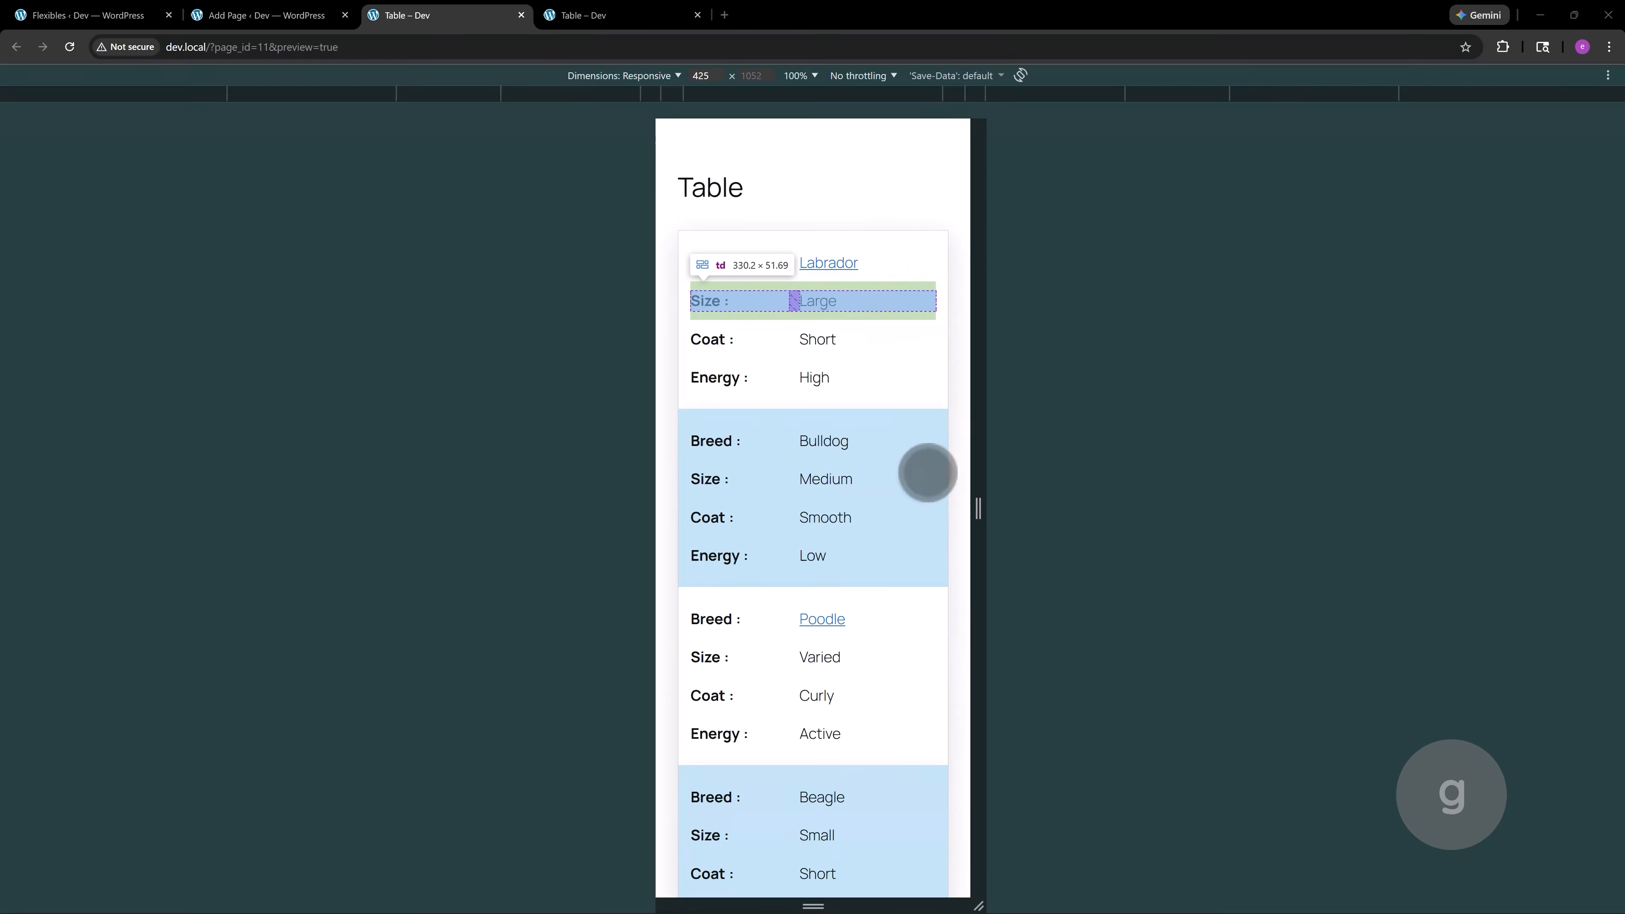
scroll(904, 493, up, 1)
scroll(904, 488, down, 1)
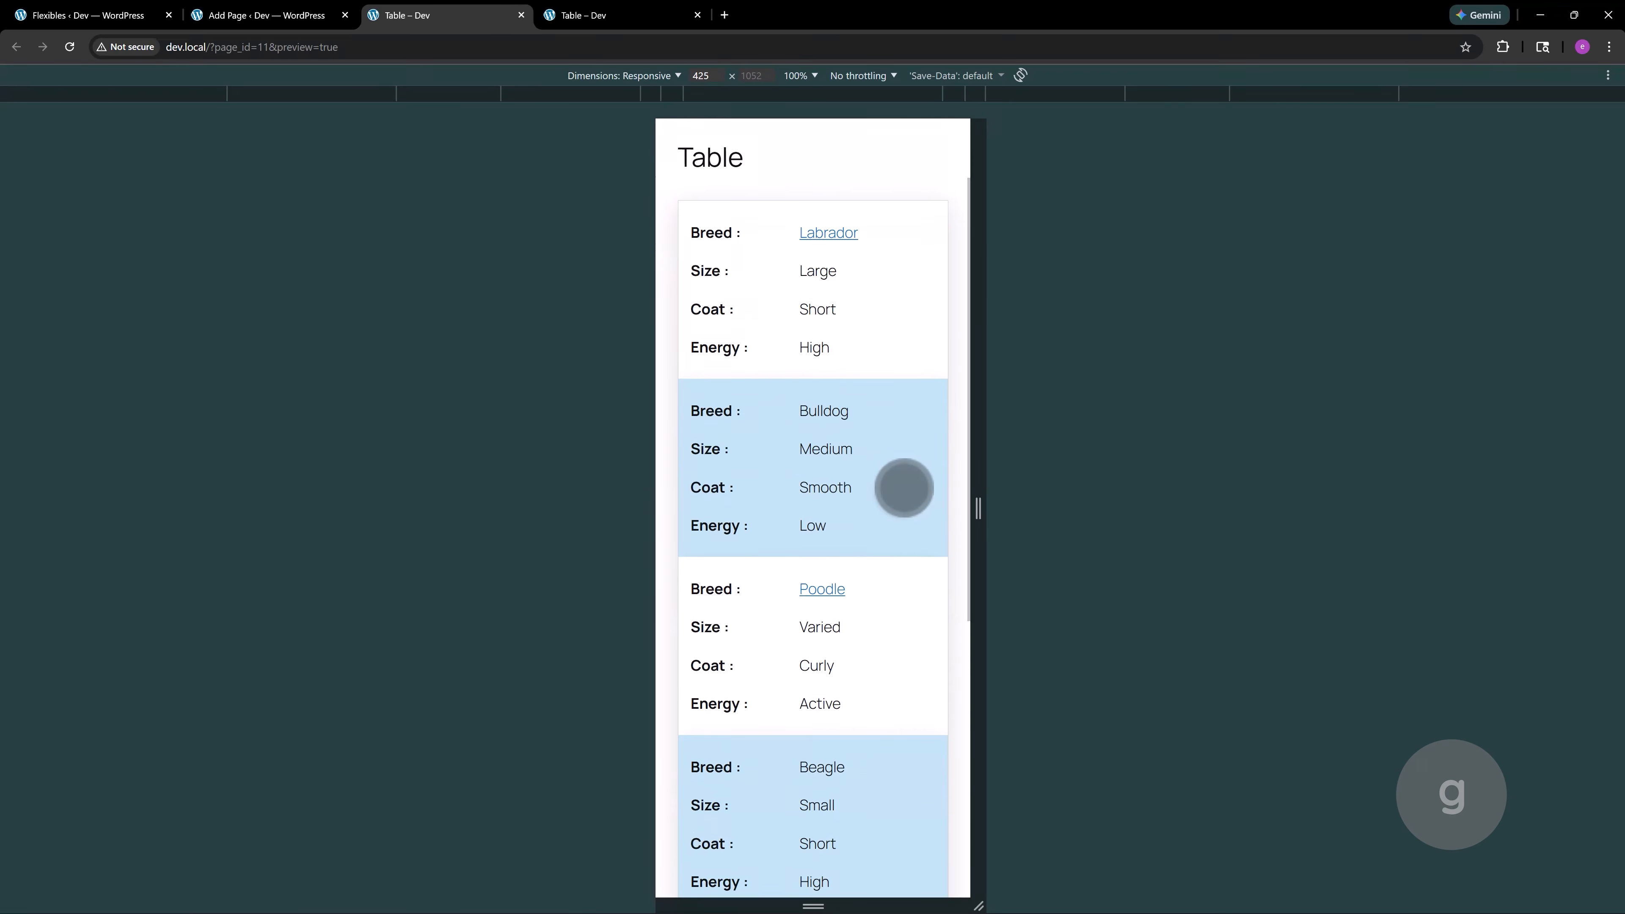
Look over the remaining stacked breed cards in the mobile-width preview of the Table page
scroll(904, 488, down, 6)
scroll(904, 483, up, 5)
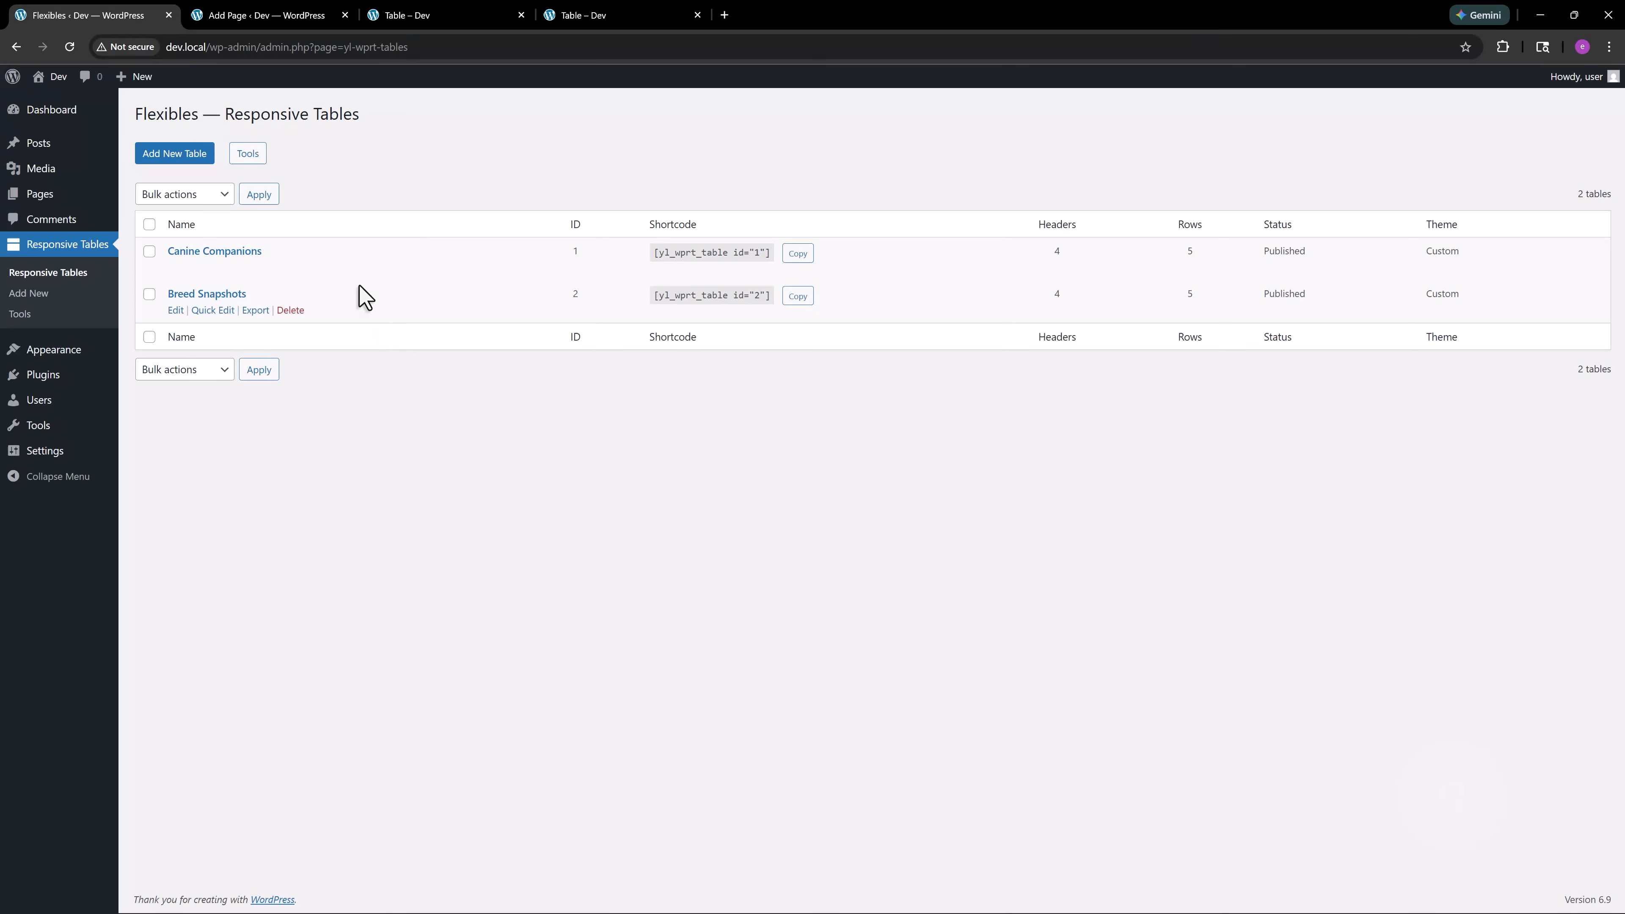
Export the Breed Snapshots table as wp-responsive-table-2-2025-12-28 (JSON) into the Desktop's Table folder and open the saved file
click(256, 311)
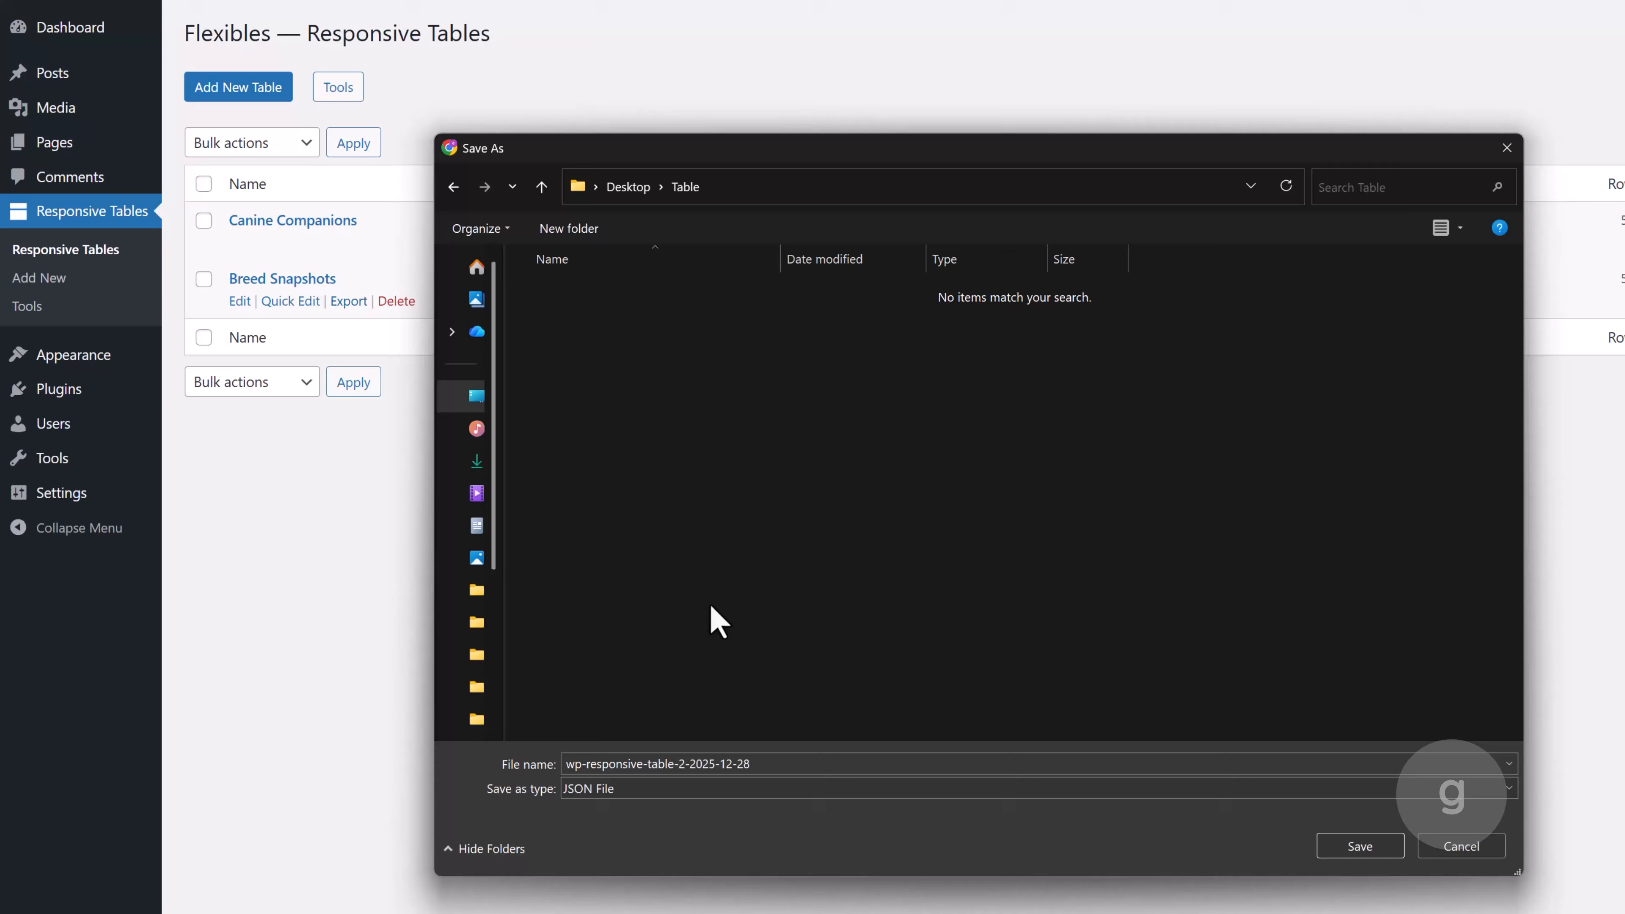
click(1359, 849)
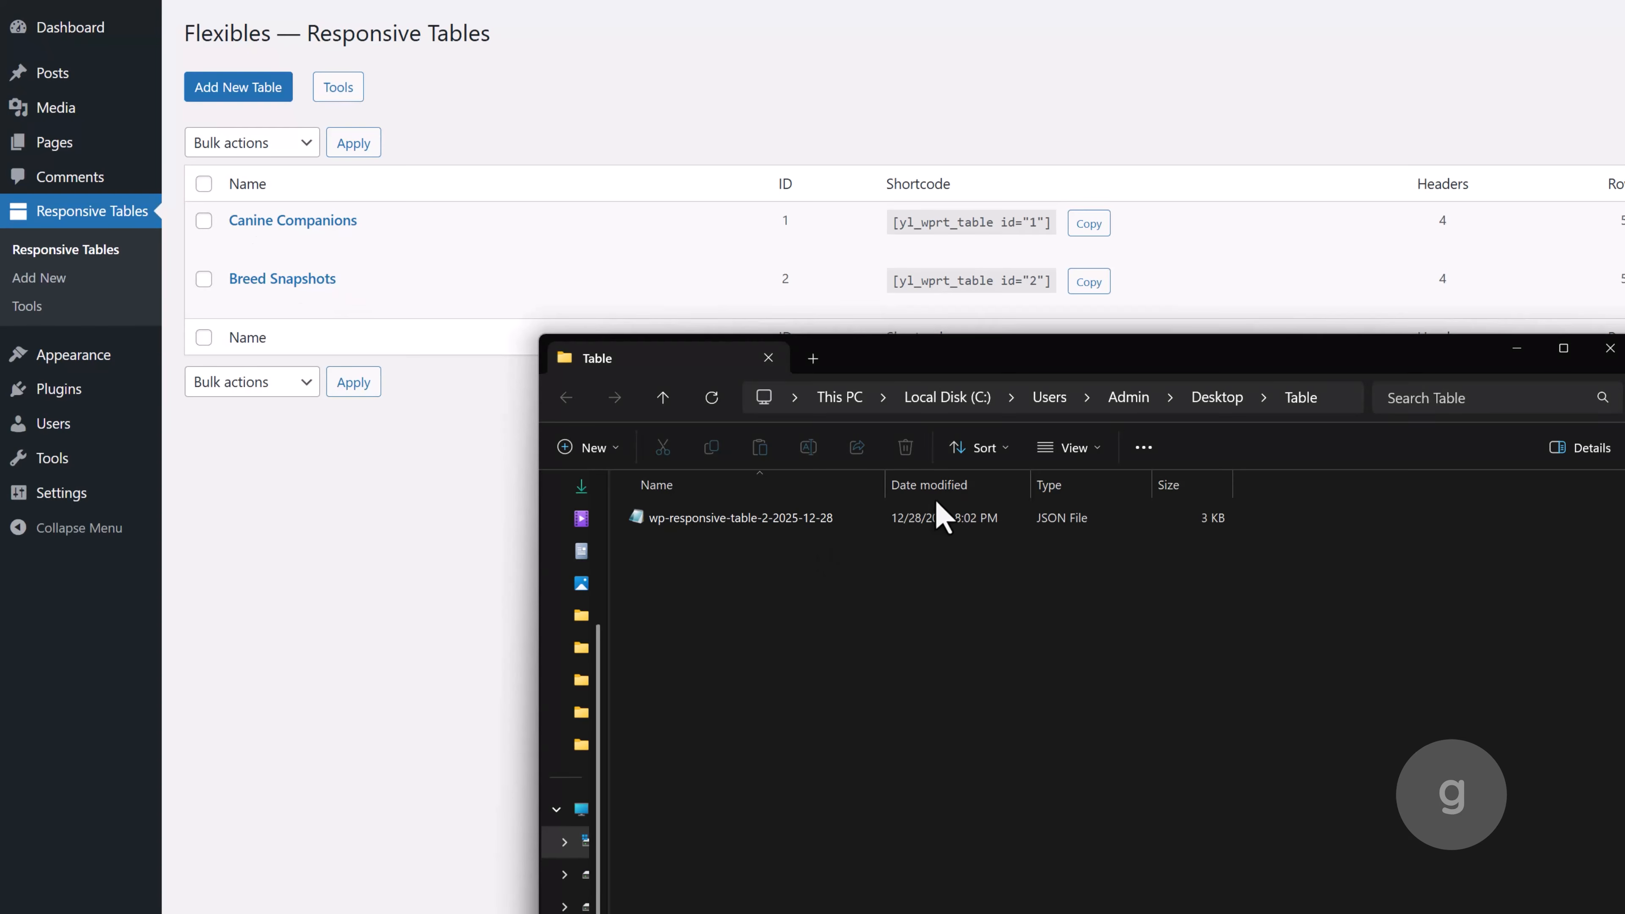
double_click(826, 520)
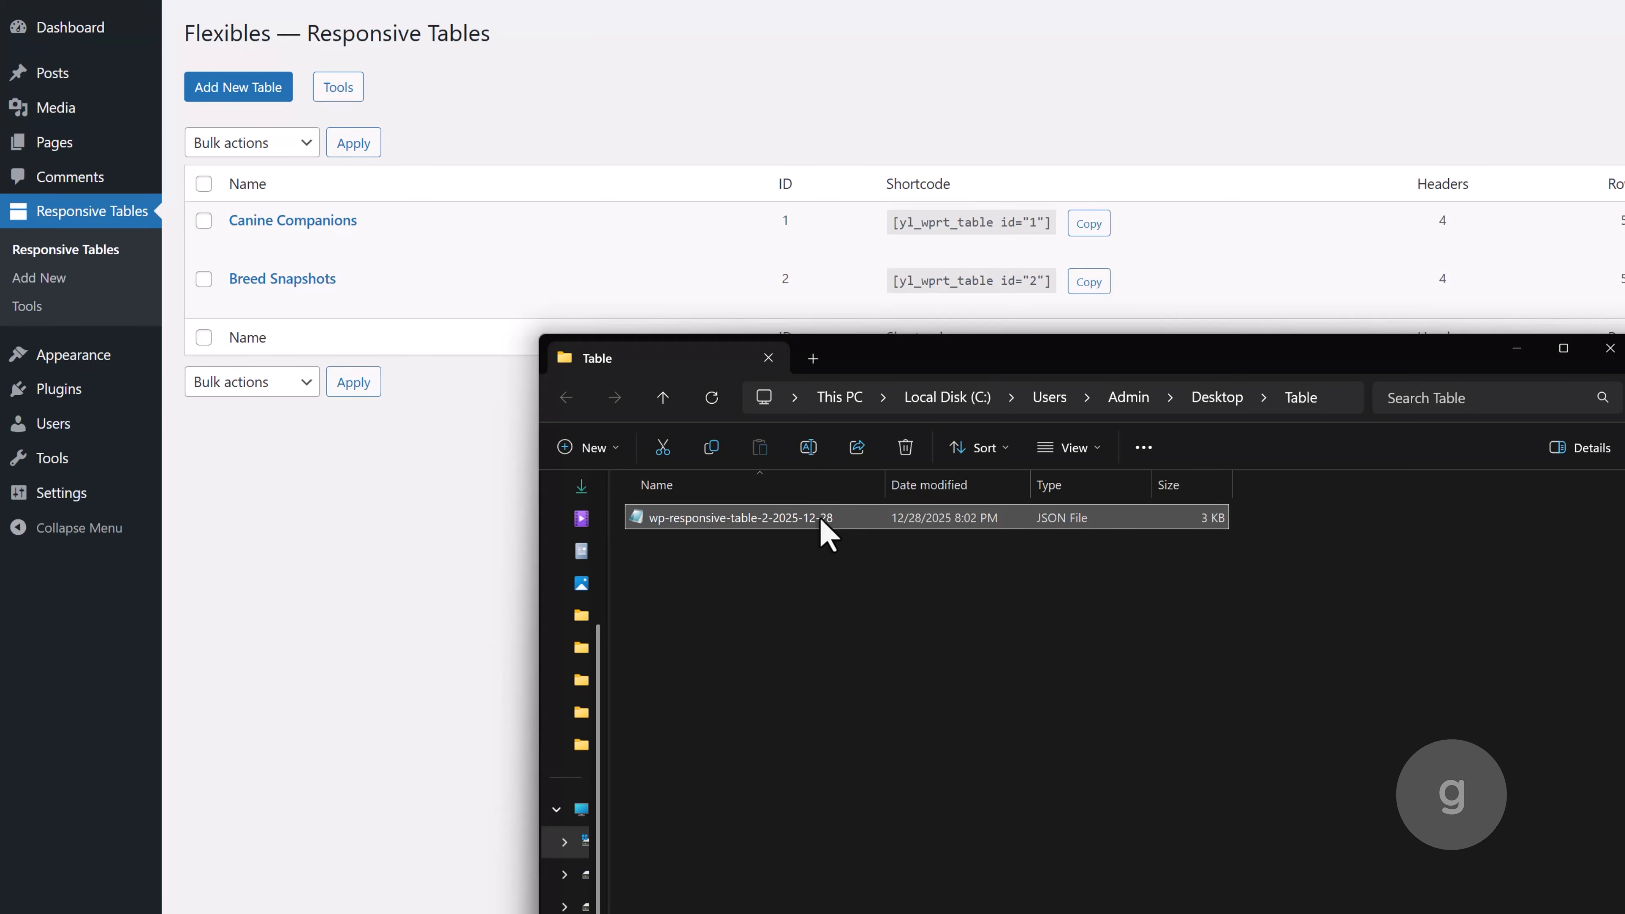
Review the exported JSON's row data and design settings, and copy the file's entire contents
scroll(624, 423, down, 15)
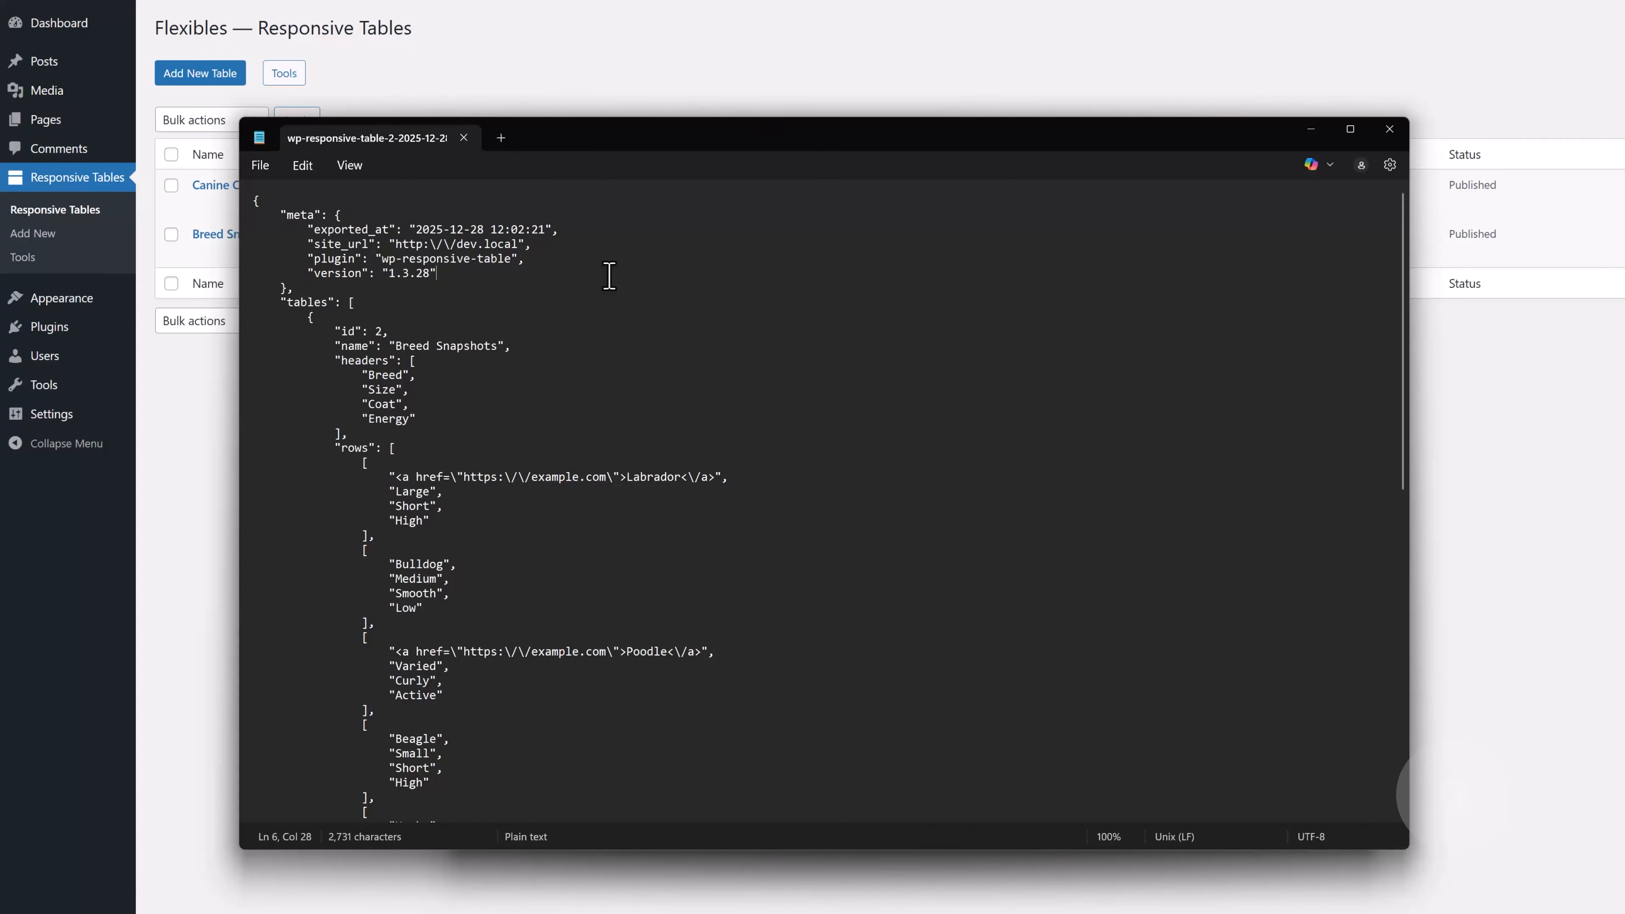
key(ctrl+a)
click(761, 306)
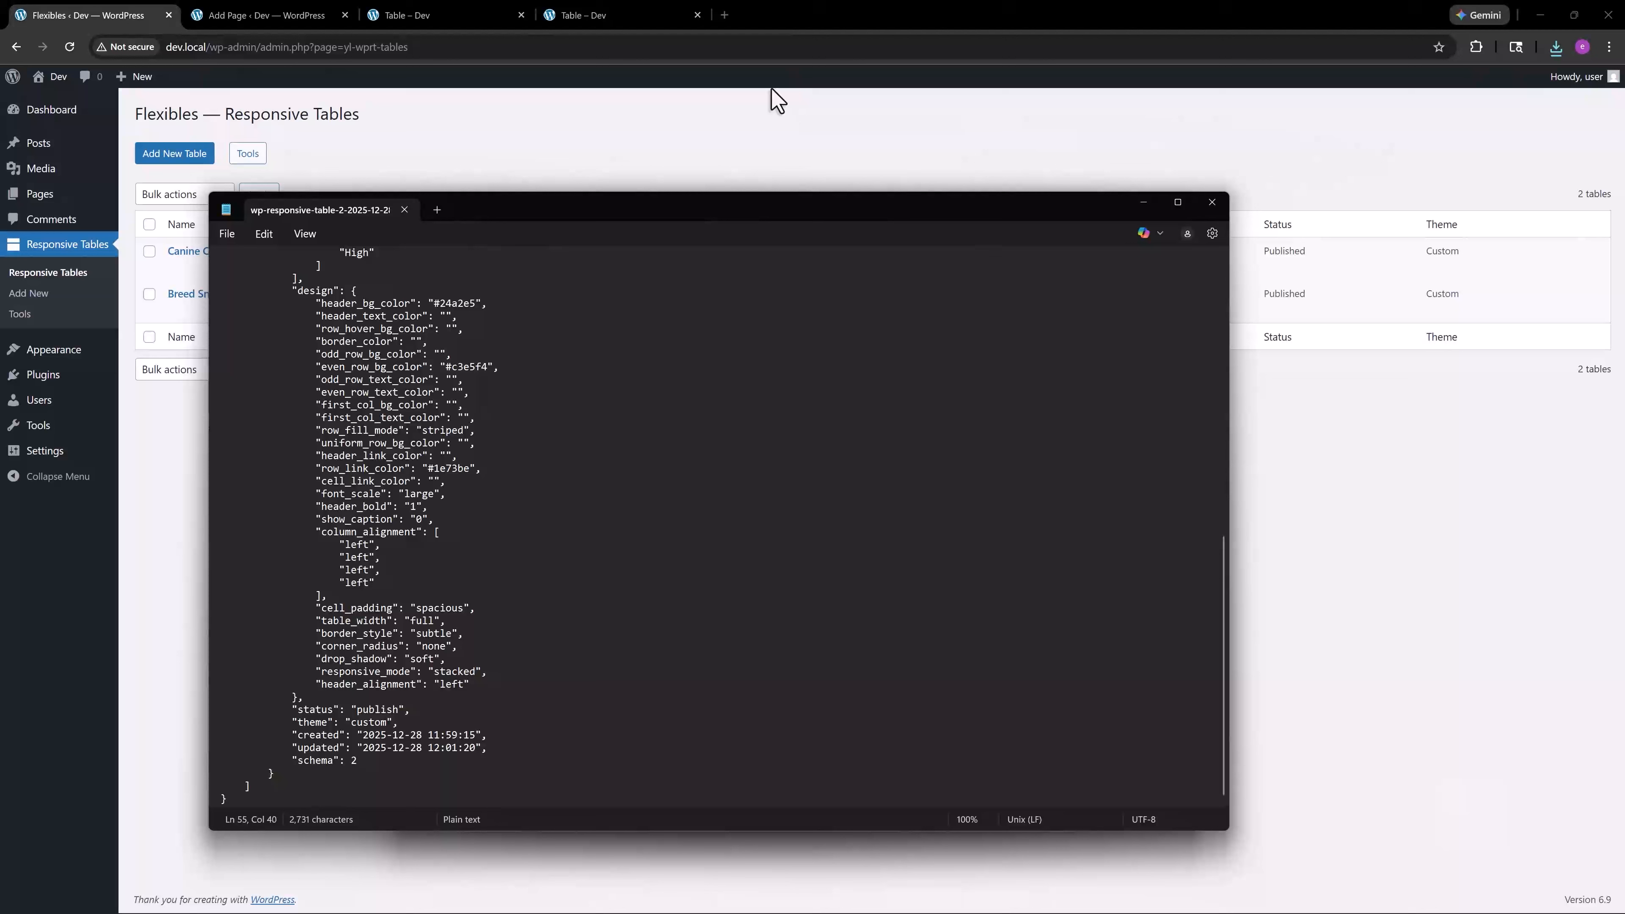
scroll(588, 402, up, 7)
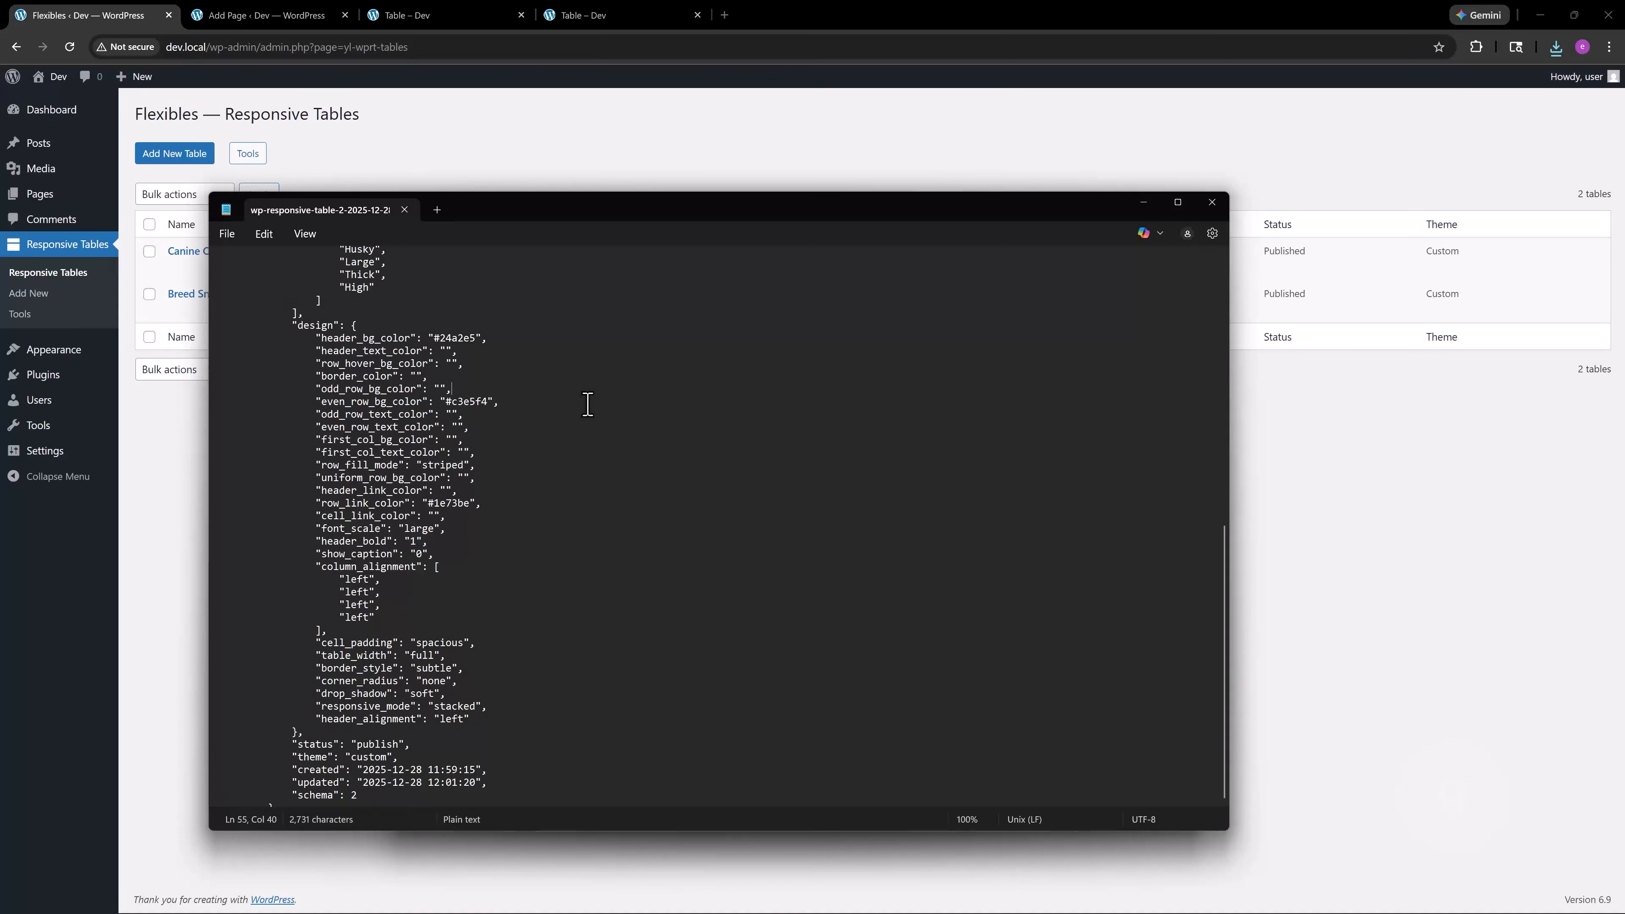
key(ctrl+a)
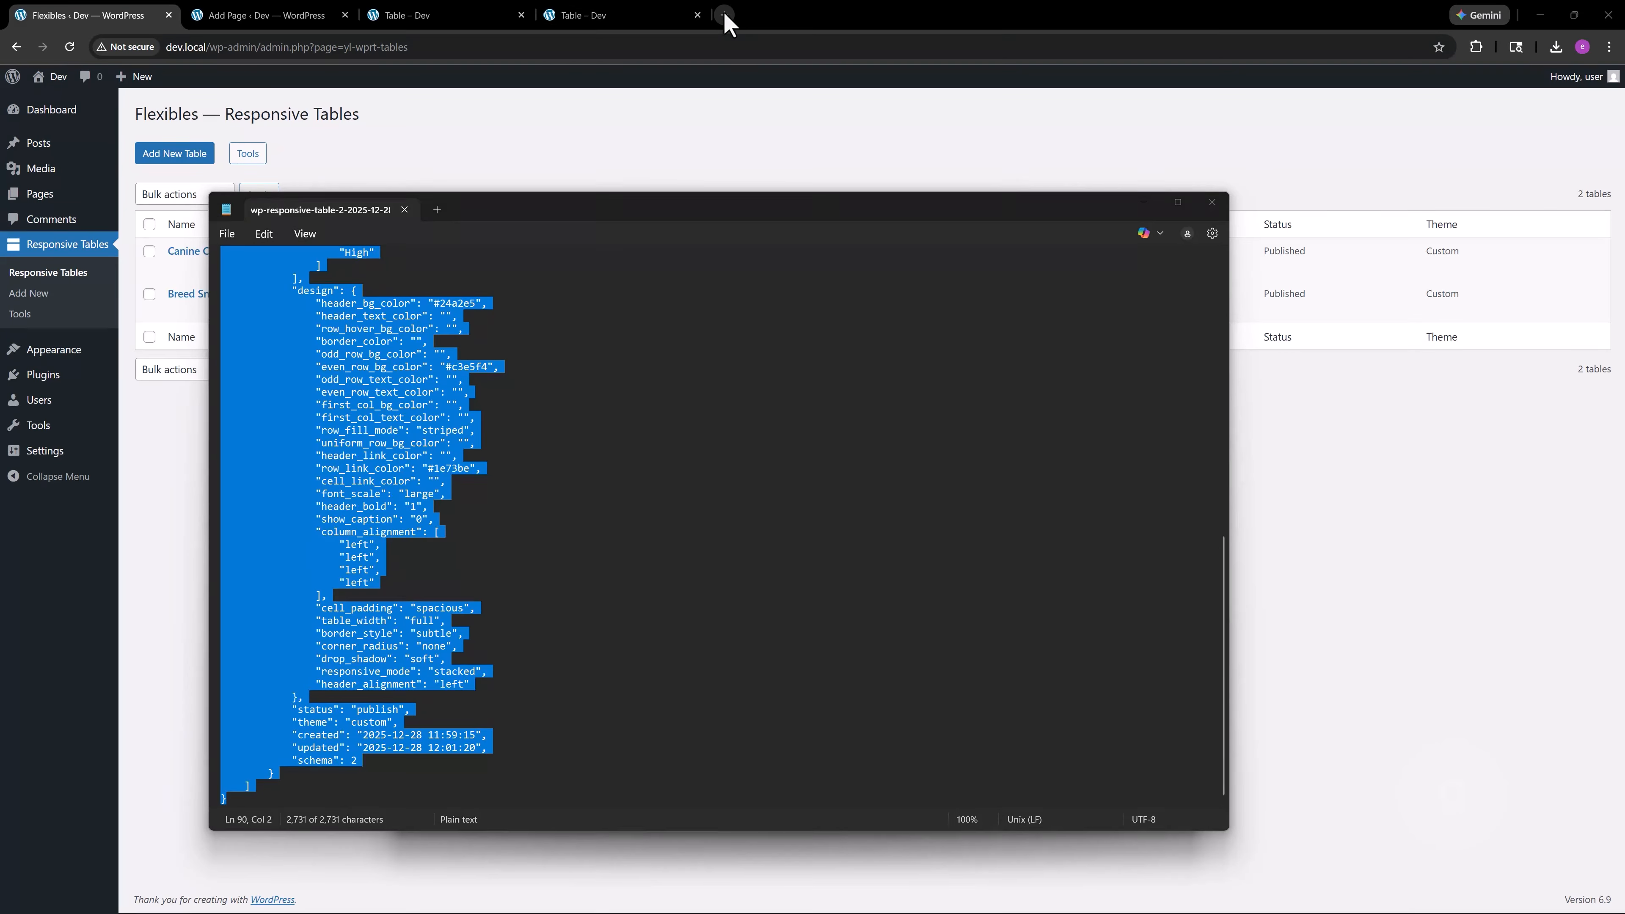
Find Gemini through a web search in a new browser tab and open its chat page
click(725, 15)
click(725, 15)
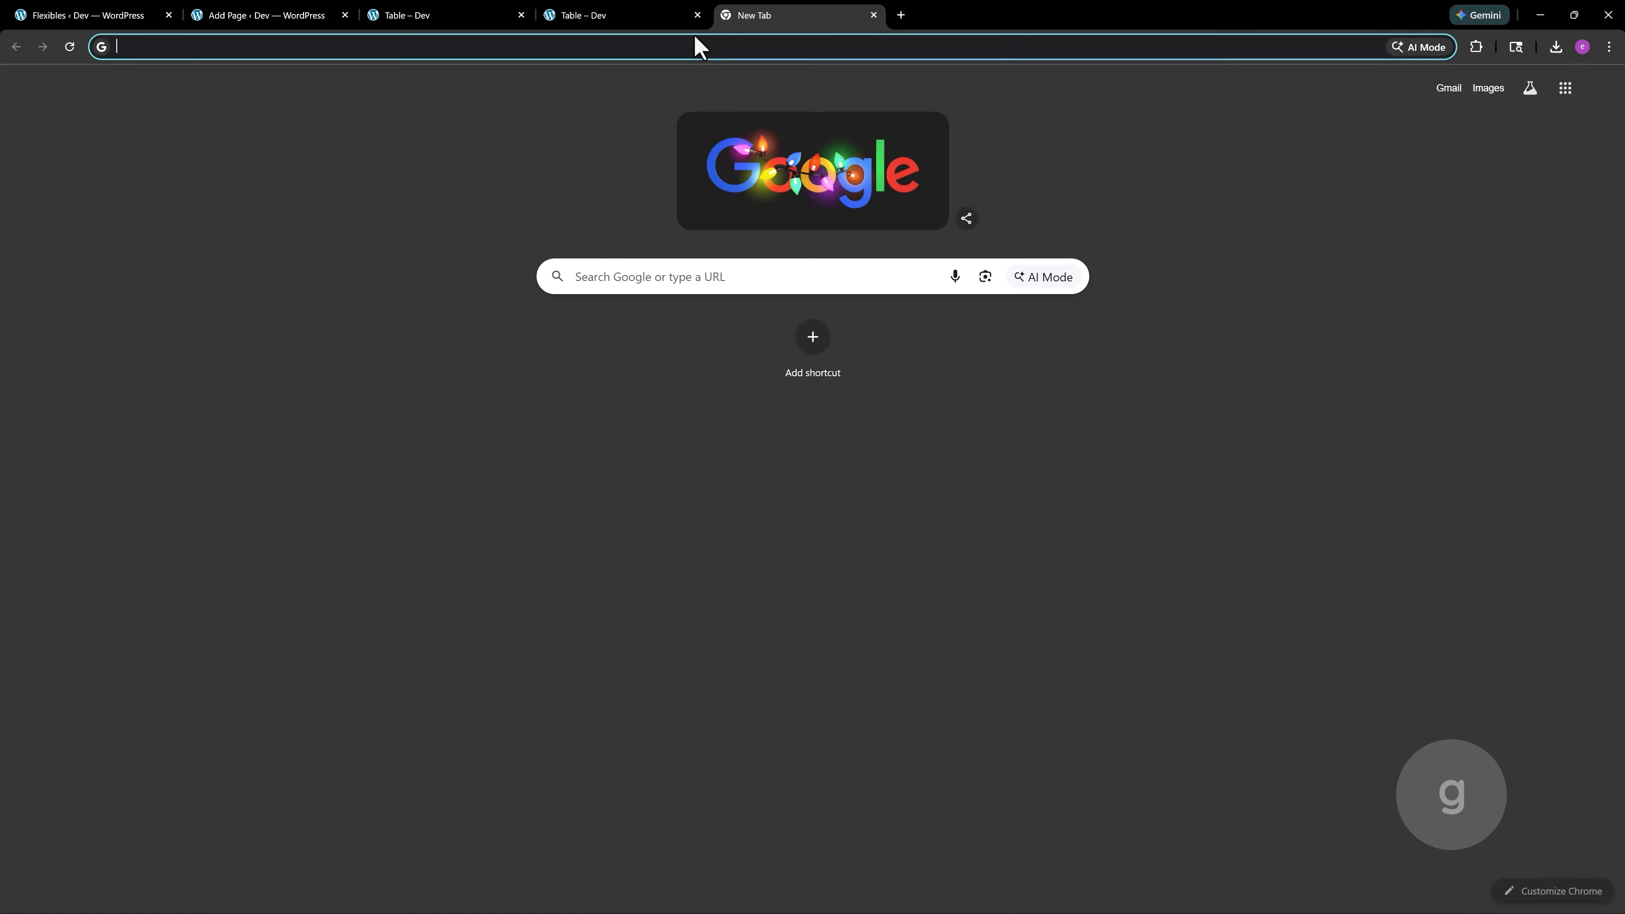
text(gem)
key(Return)
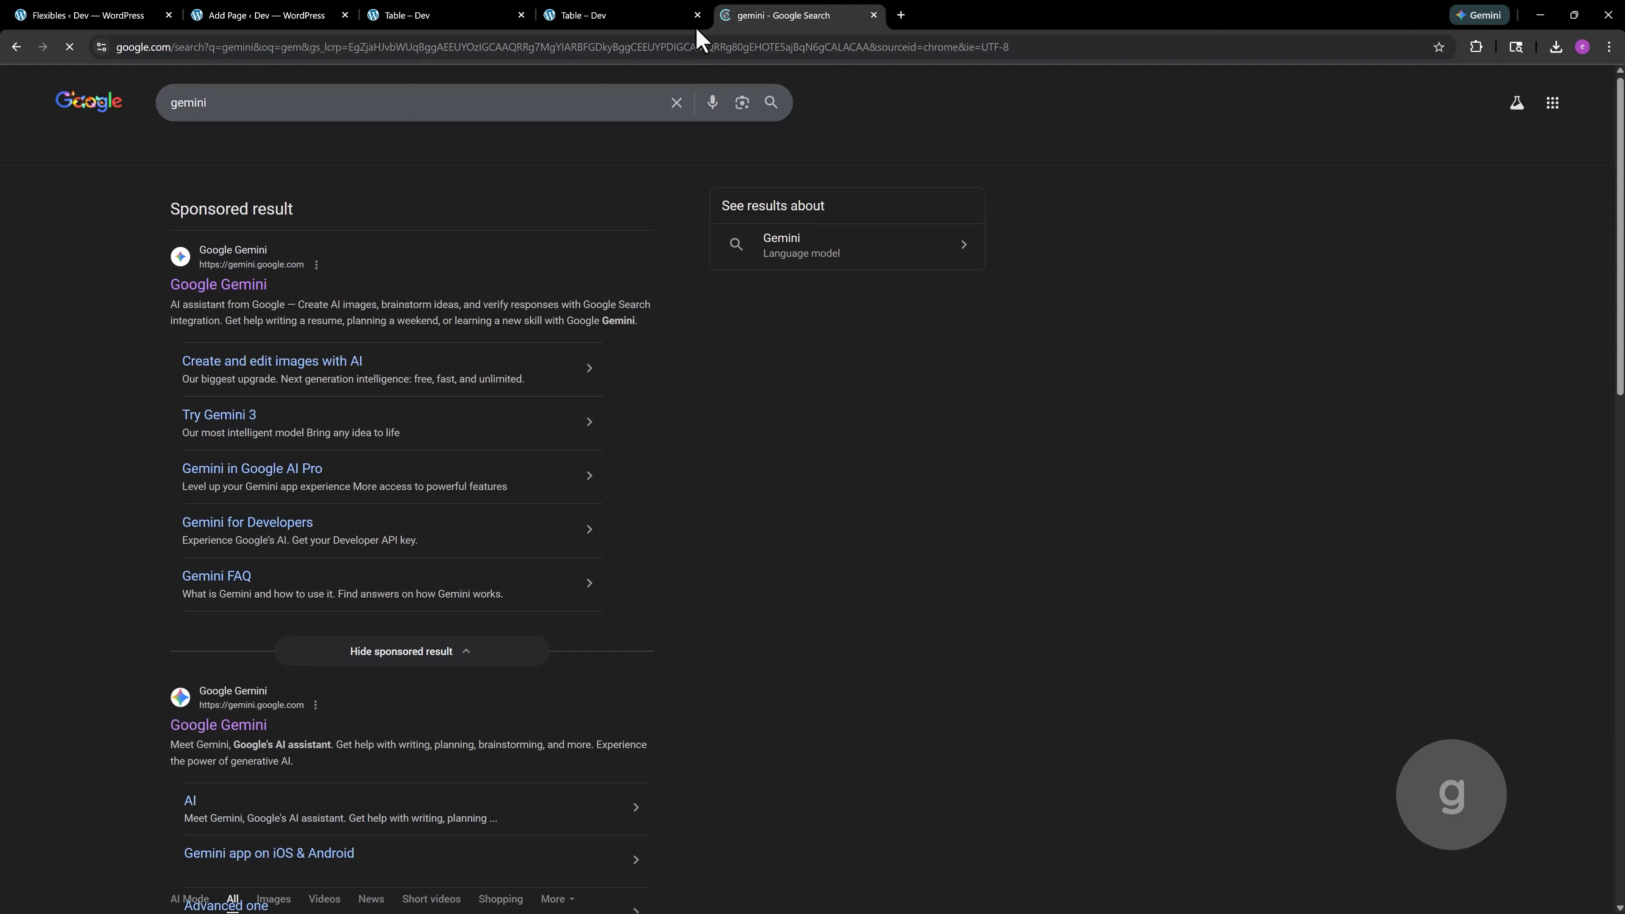
click(196, 725)
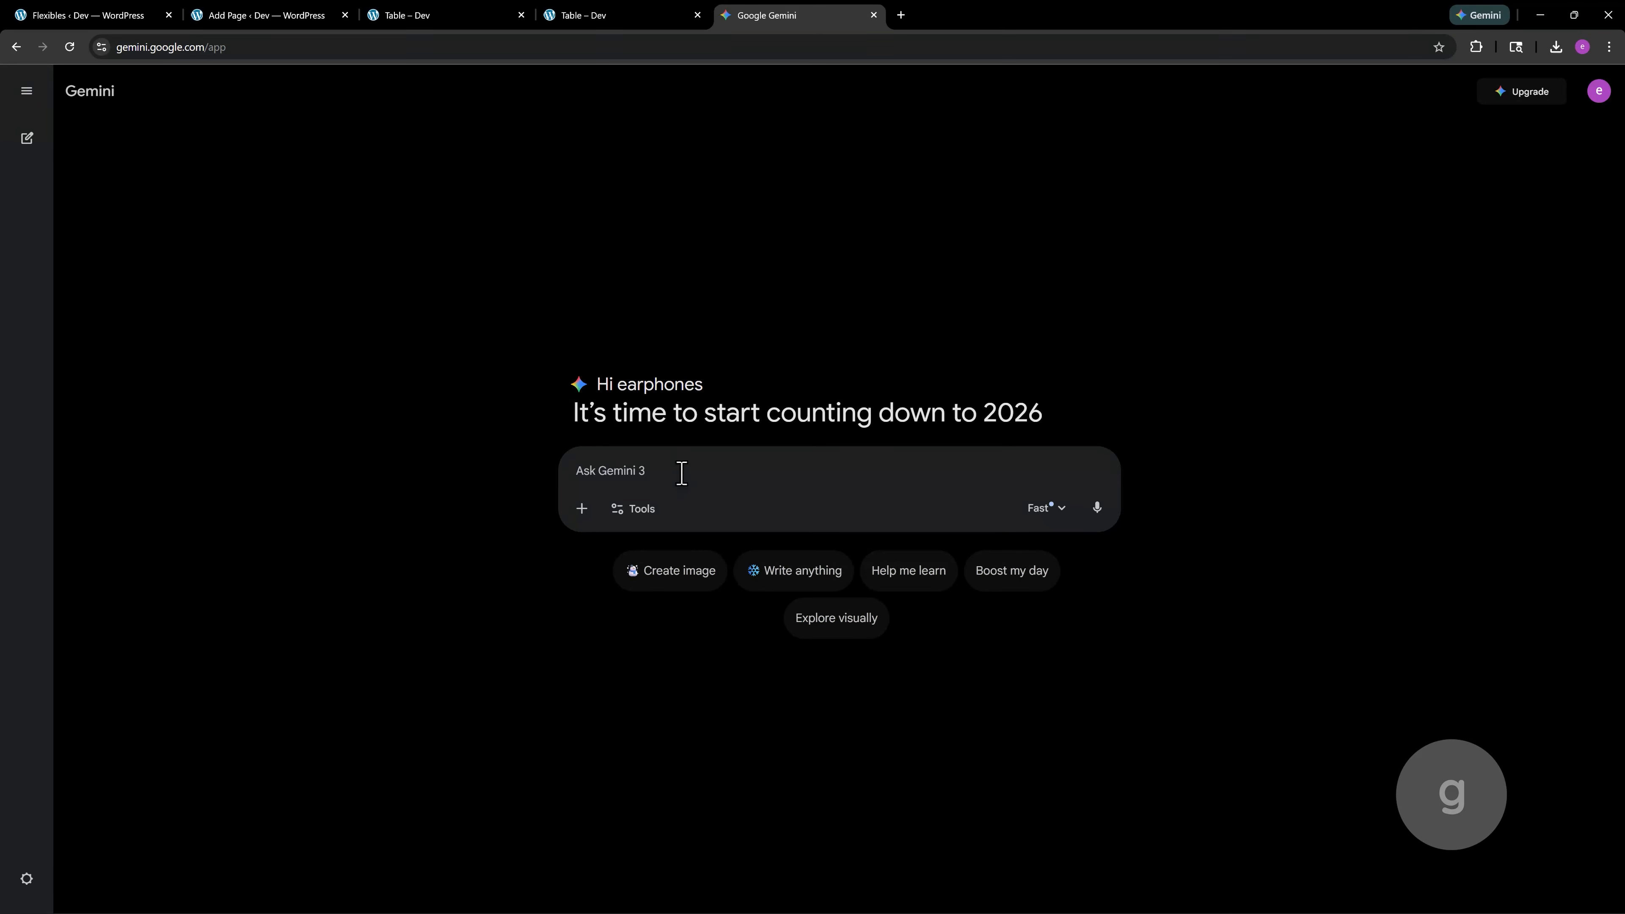
Write the prompt "Create a table using the json format below, get the table data from image attached:" followed by the copied JSON
key(shift+Return)
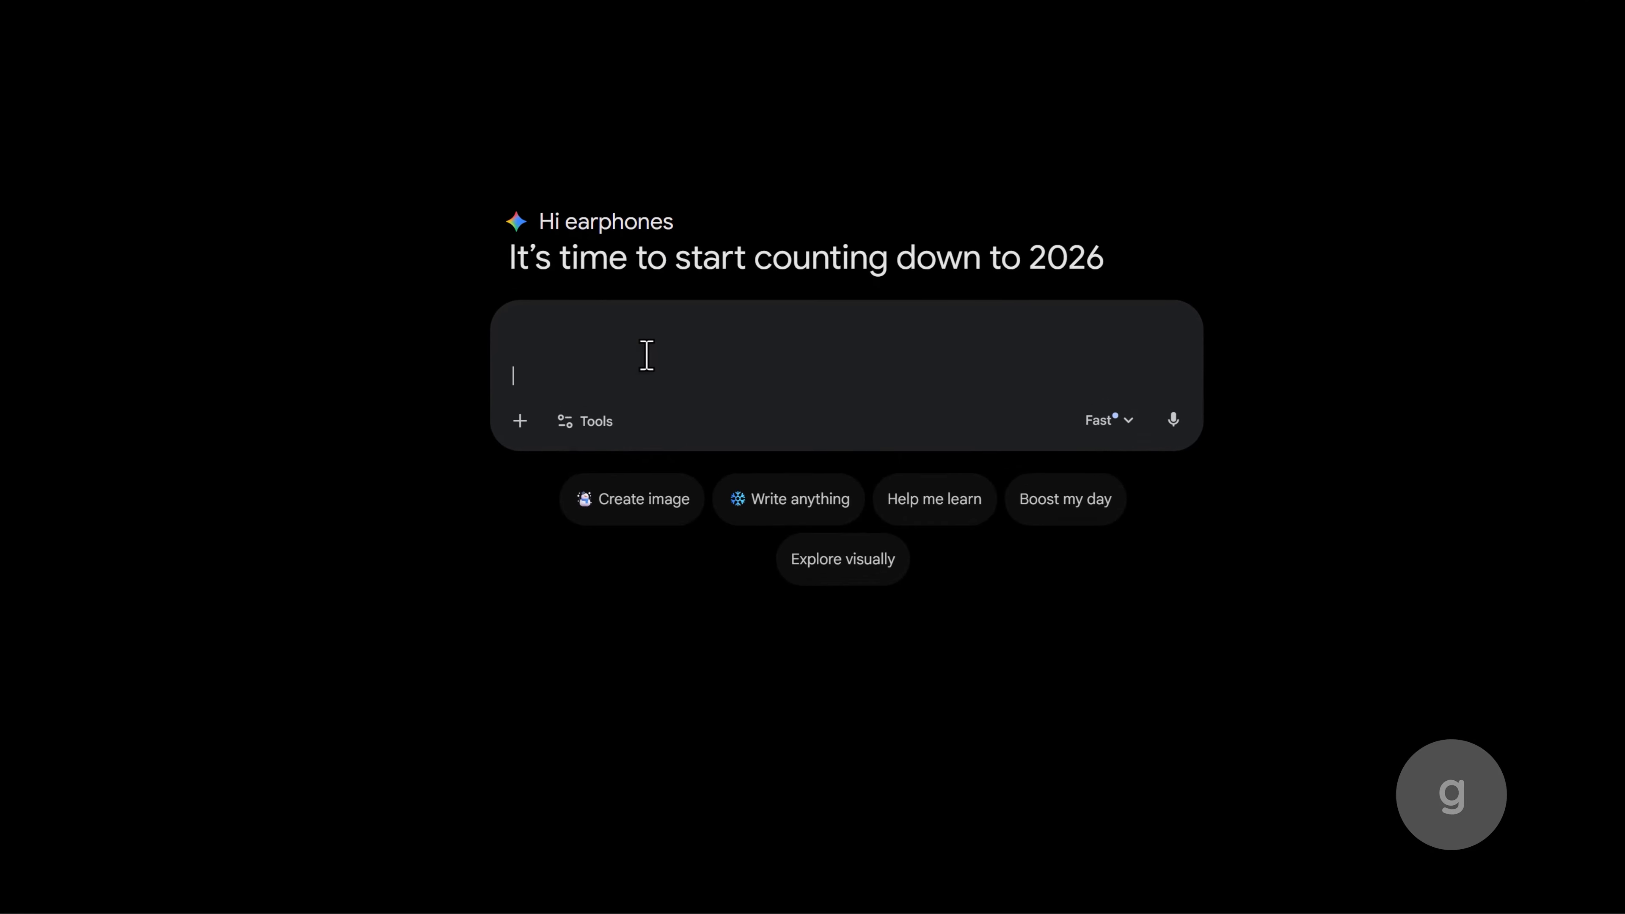
text(ched)
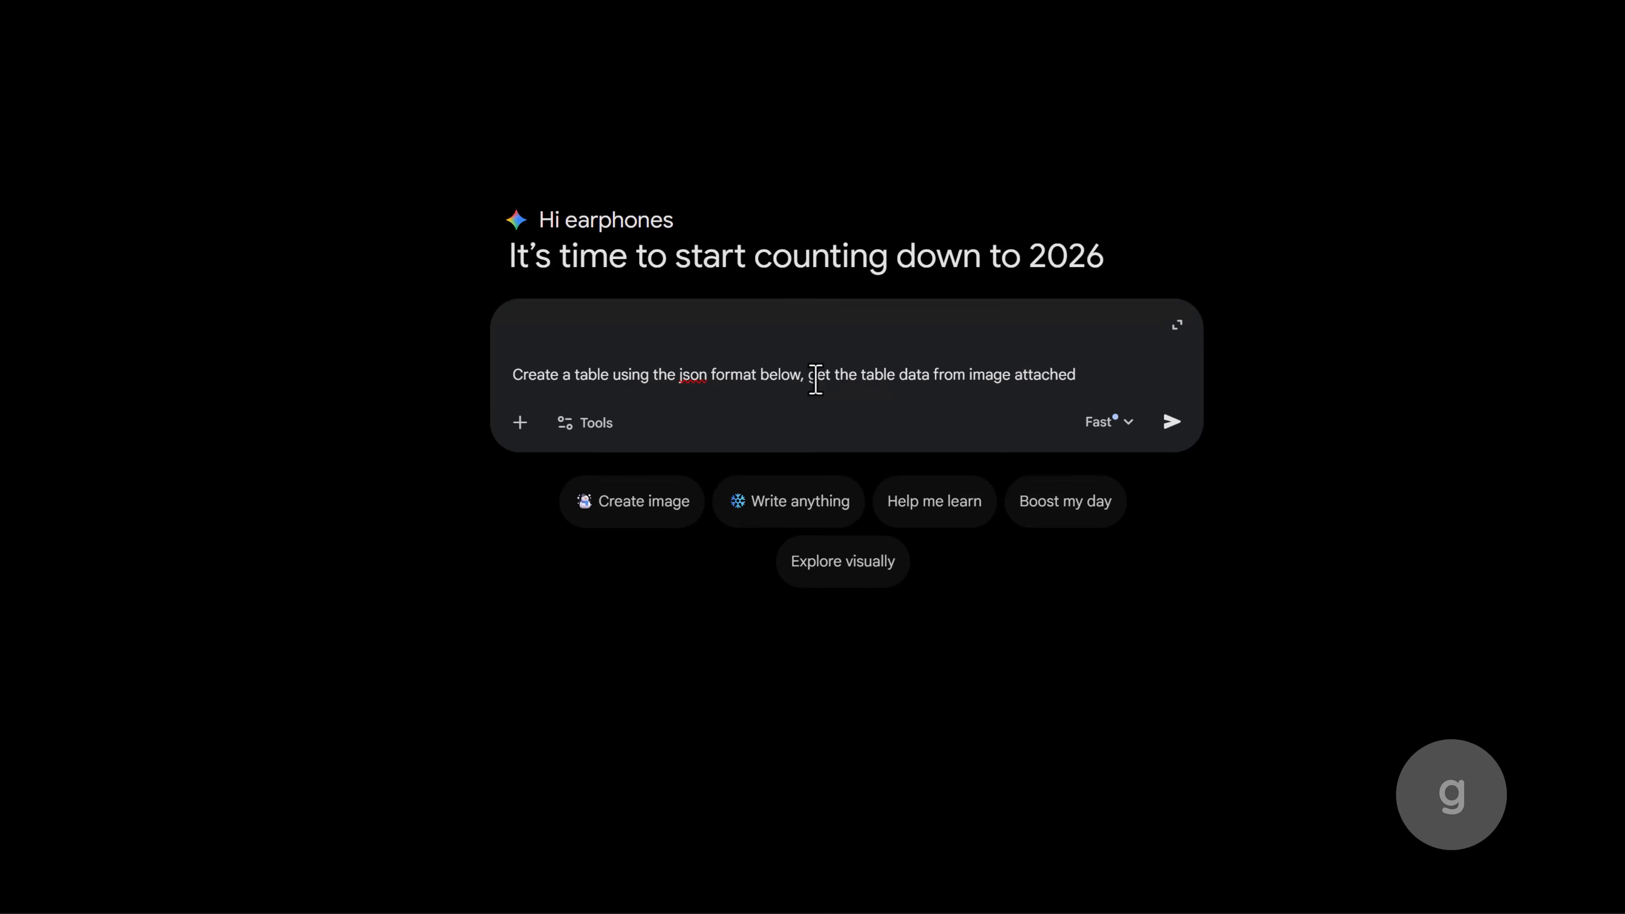
key(shift+Return)
key(ctrl+v)
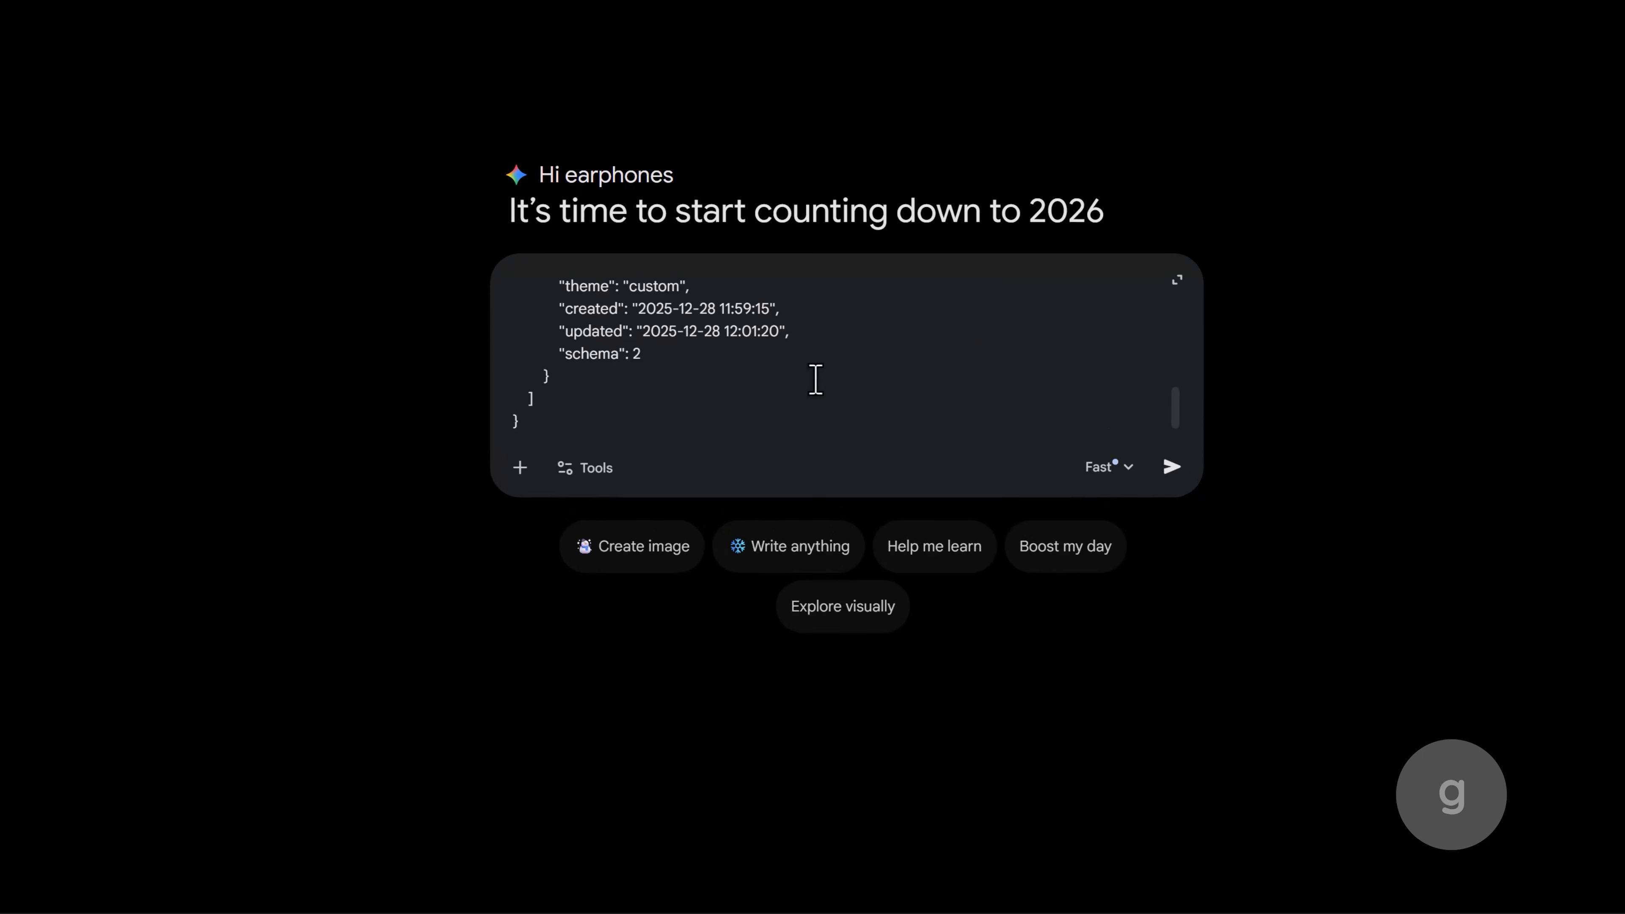
scroll(815, 380, up, 20)
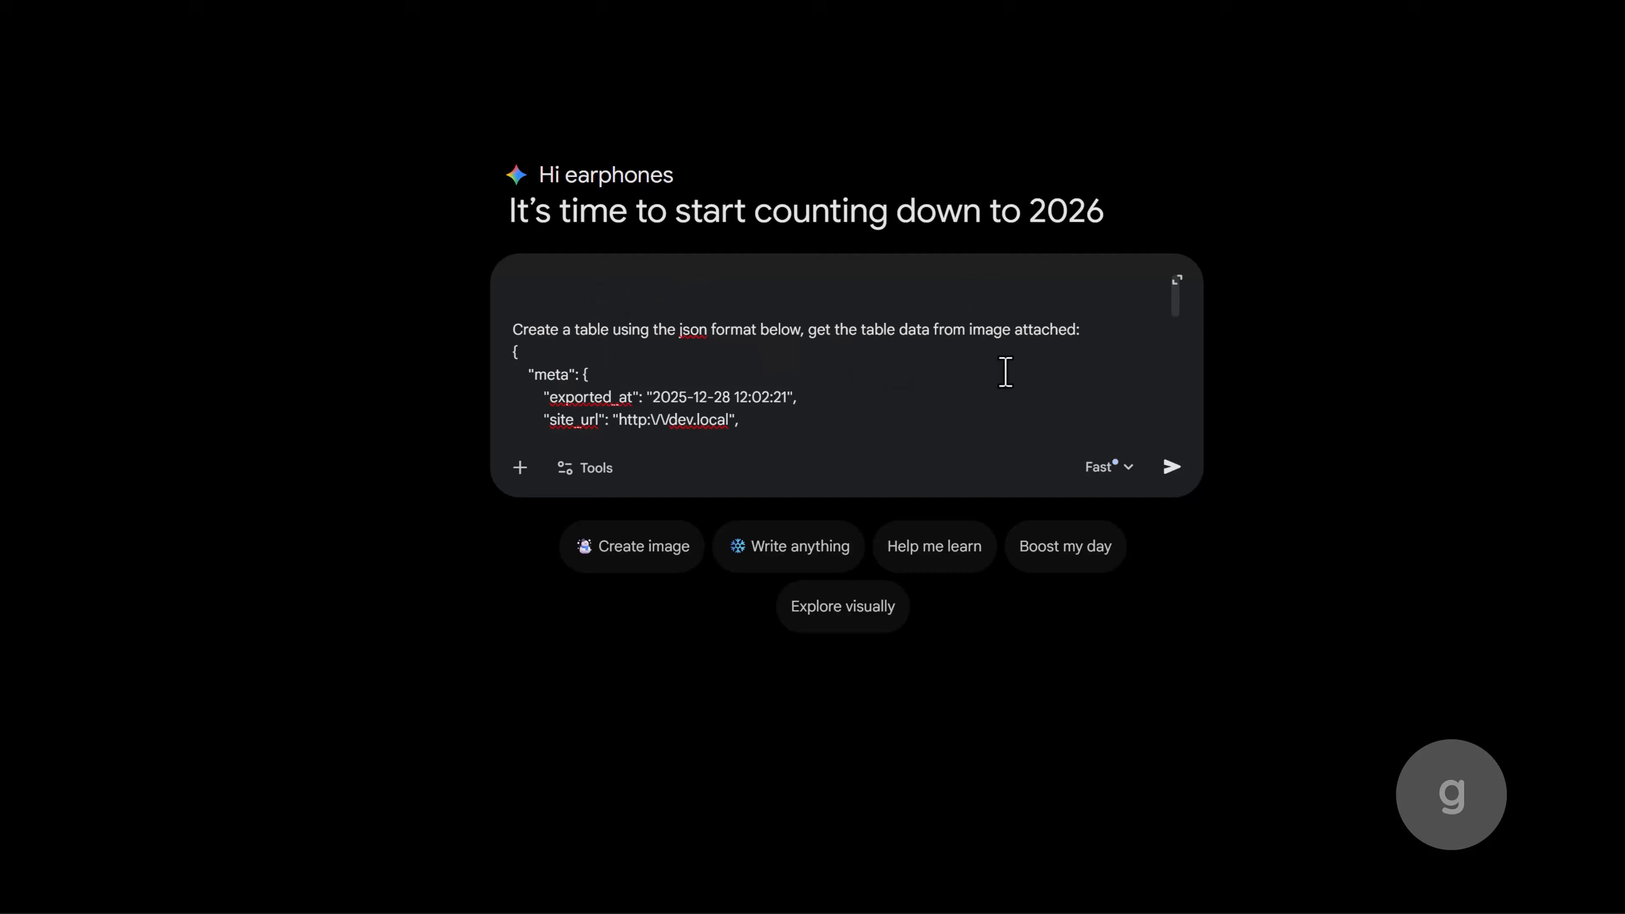
Attach the Dog food.png table image to the Gemini prompt, check the original image's contents, and submit the prompt
key(ctrl+v)
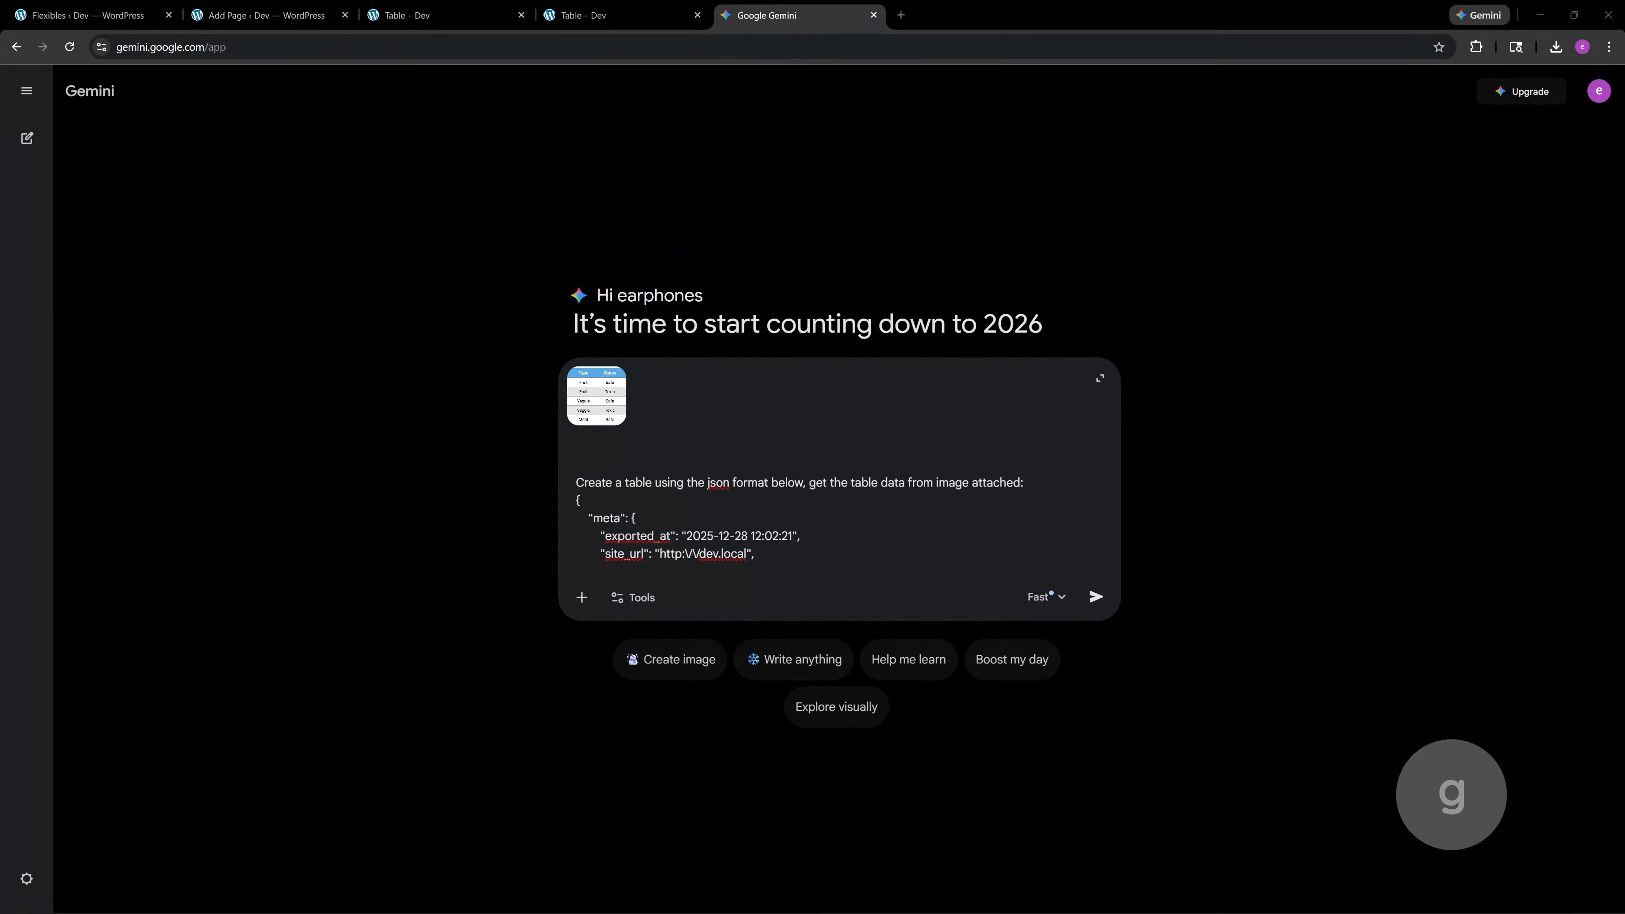
key(alt+Tab)
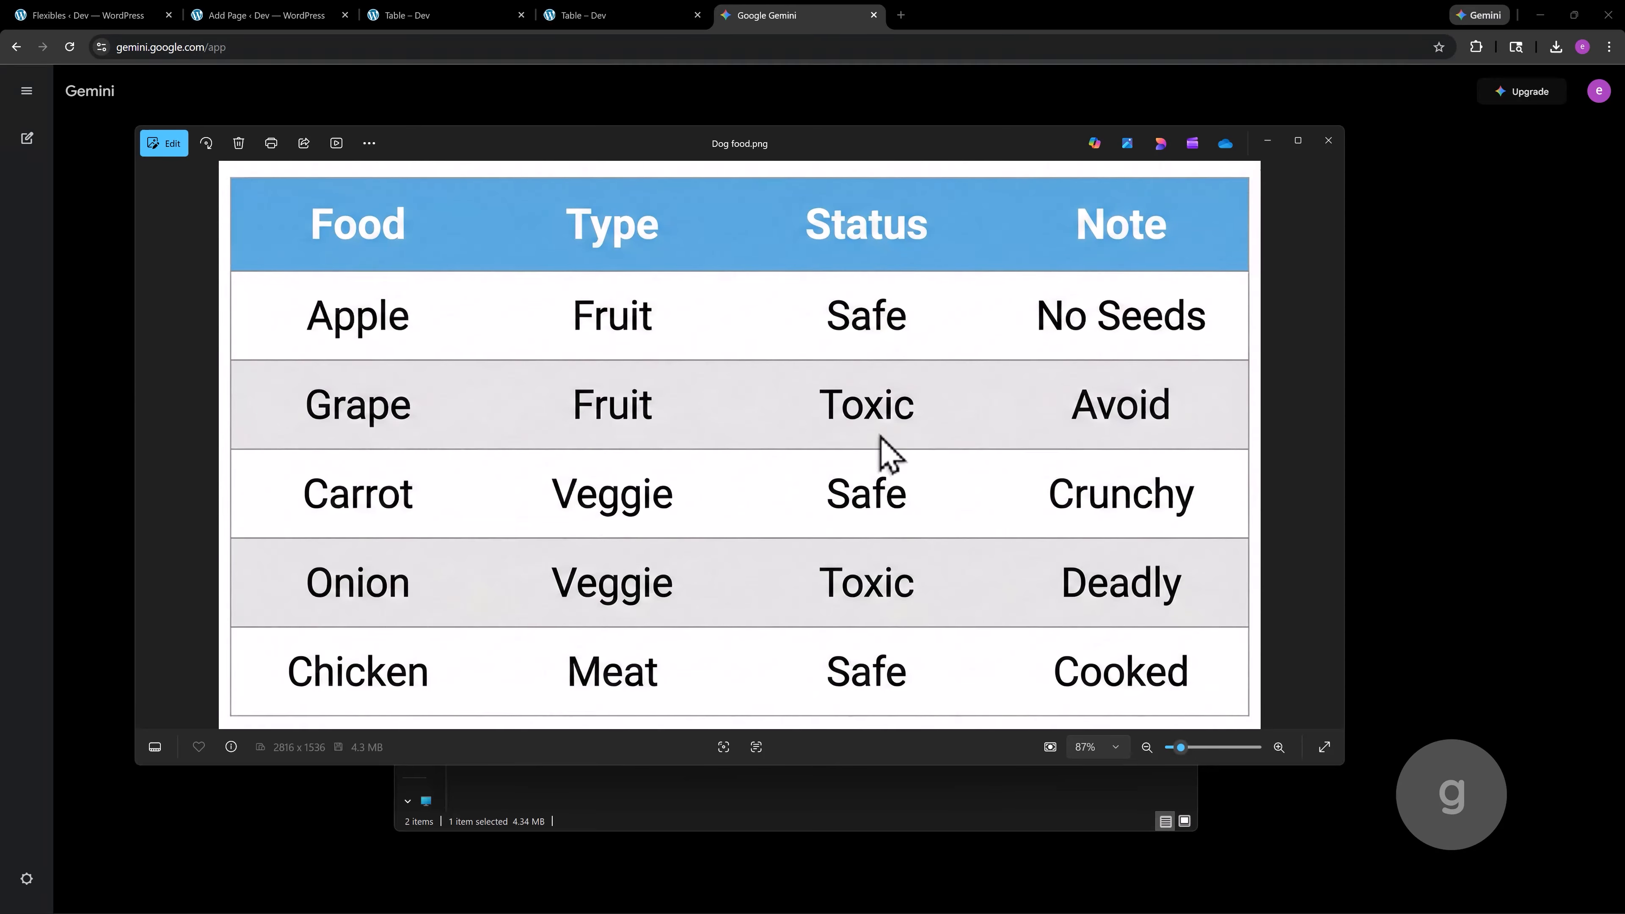
click(1329, 140)
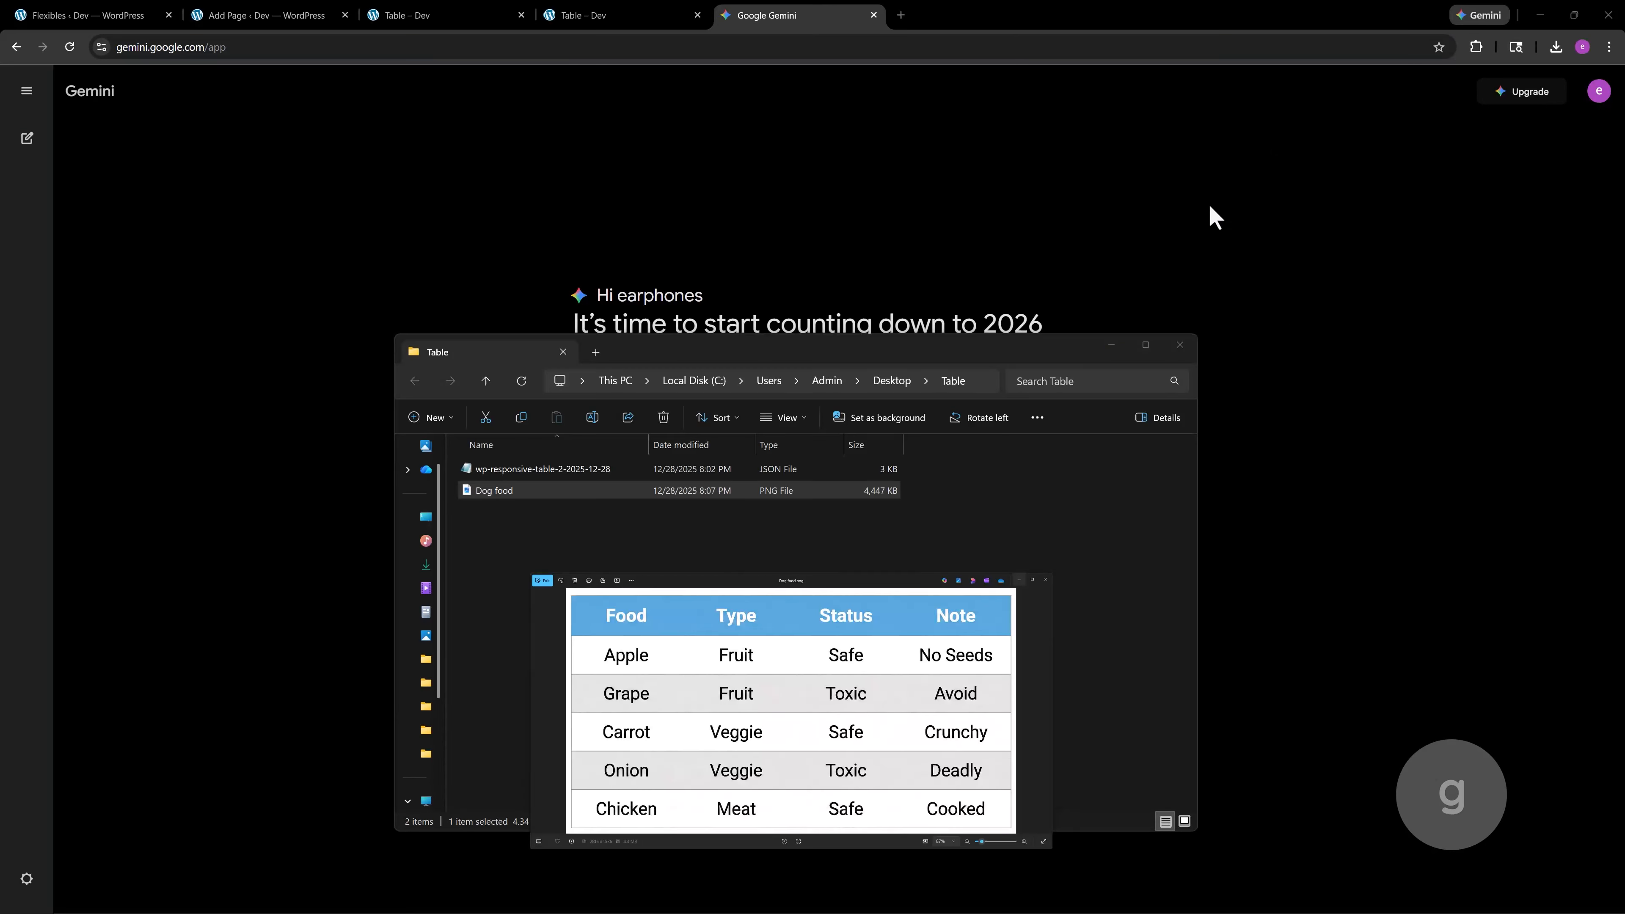
click(1111, 346)
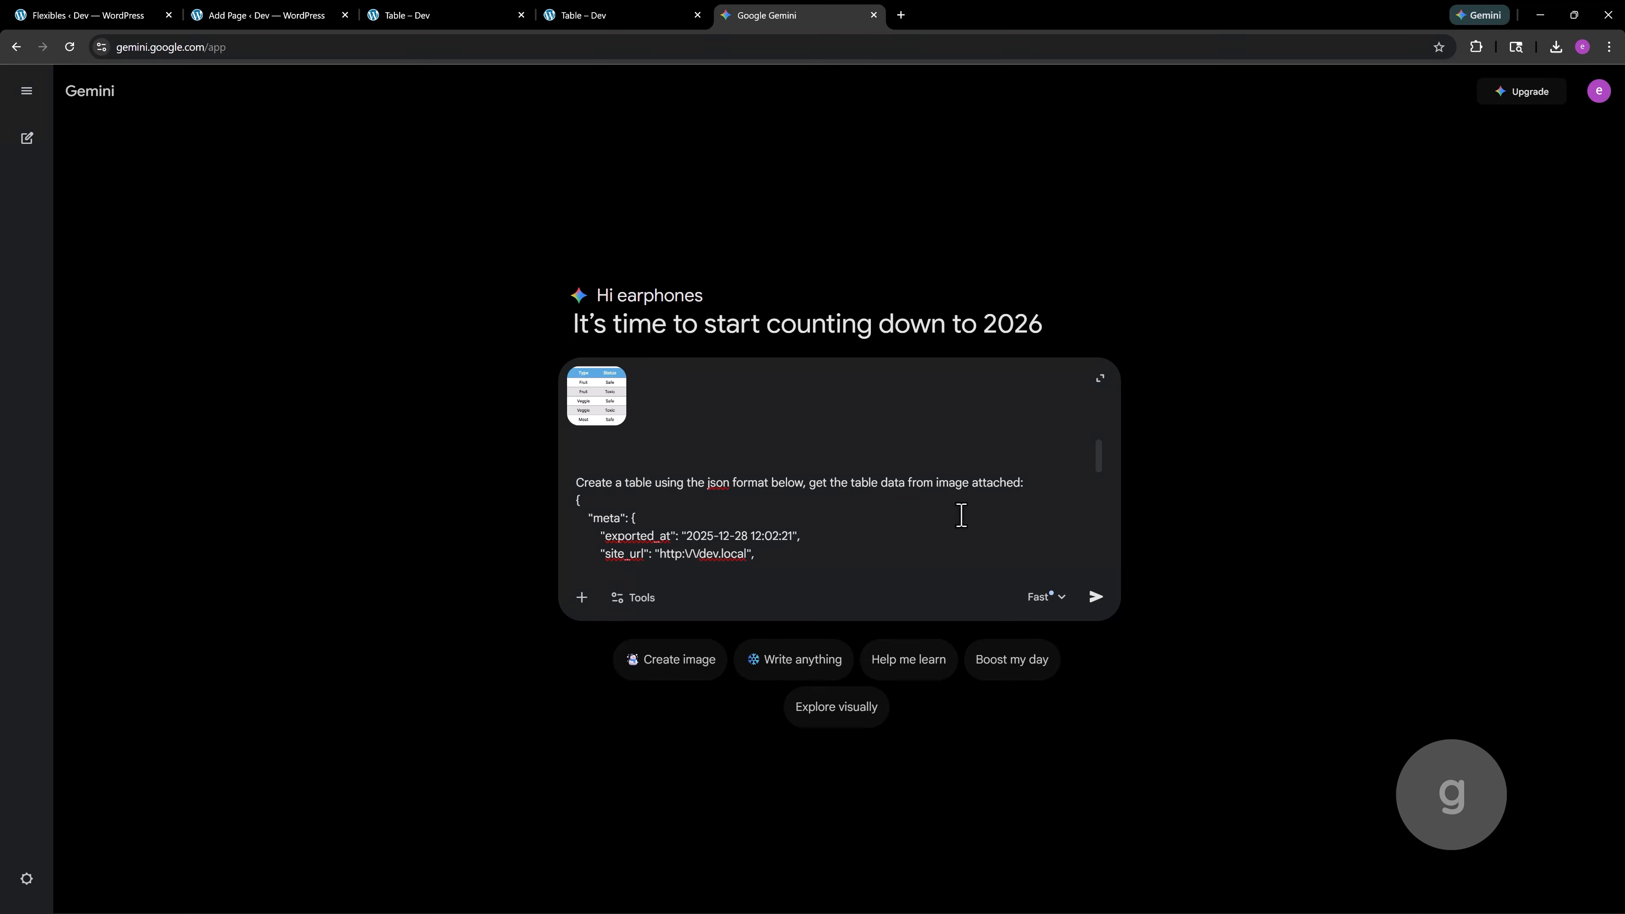
click(1096, 595)
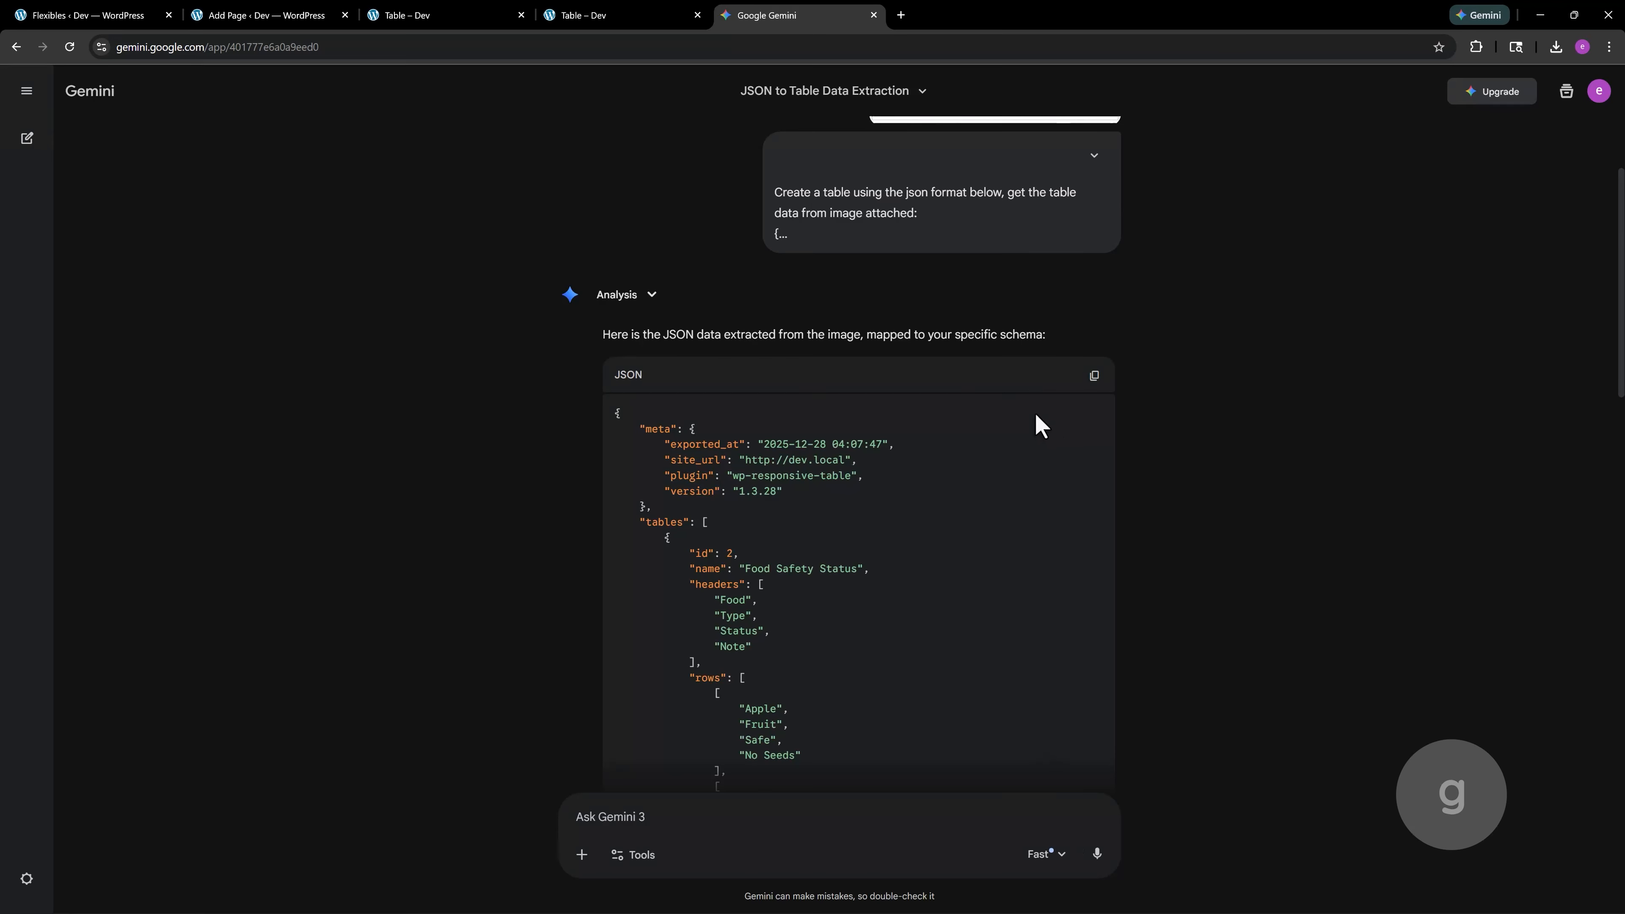
Replace the entire contents of the exported JSON file in the text editor with the JSON generated by Gemini, and save it
click(1093, 376)
key(alt+Tab)
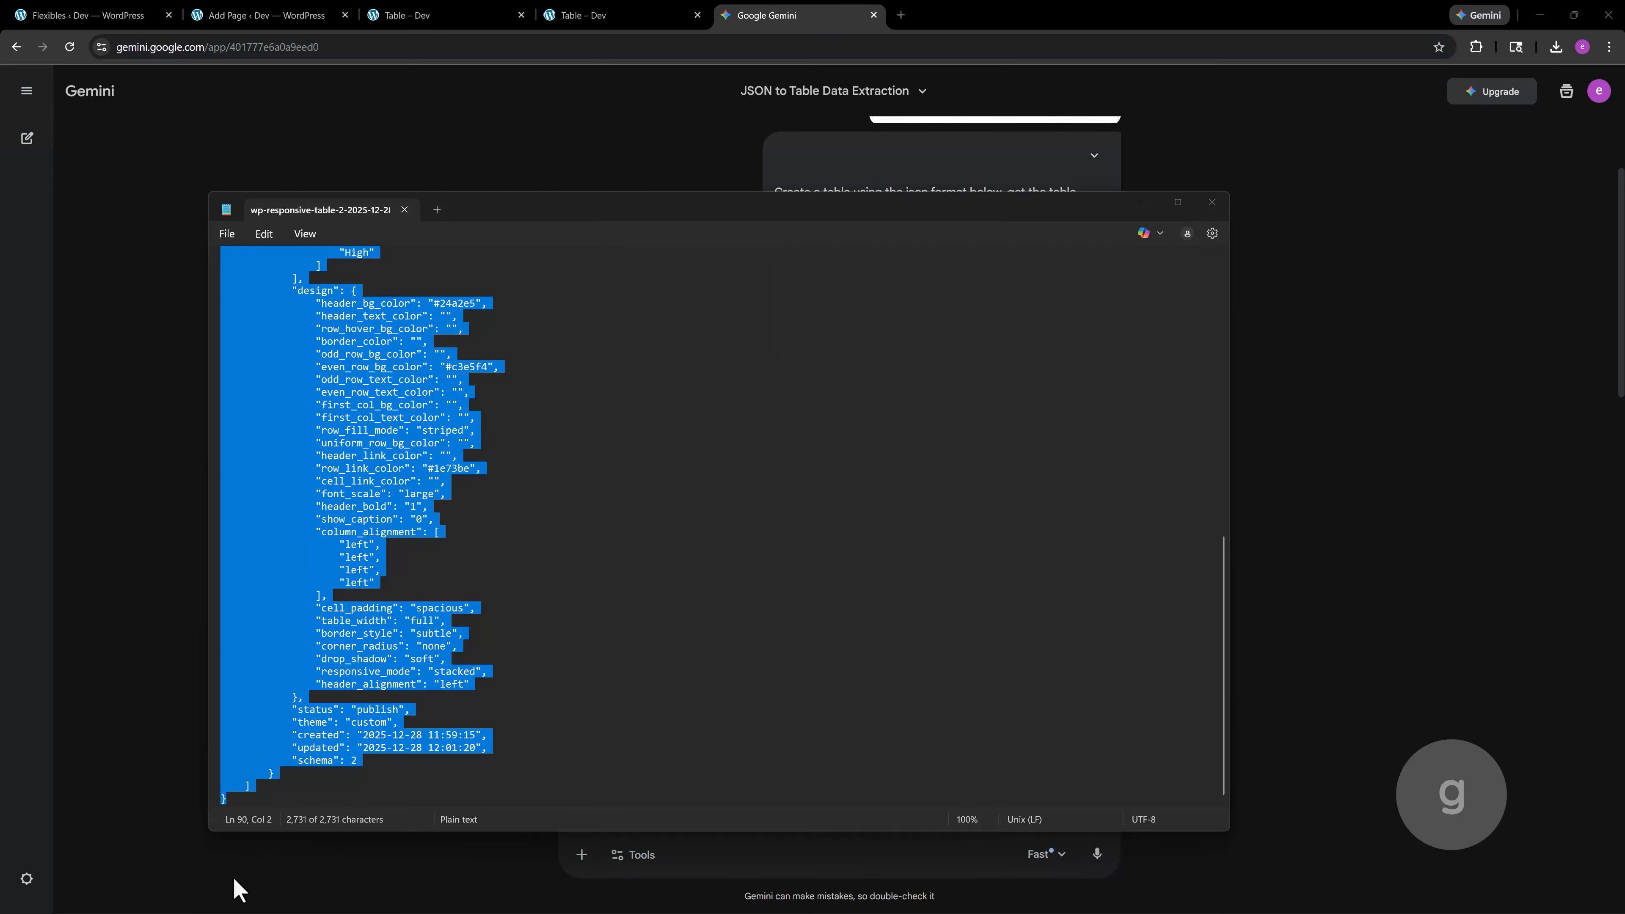
click(503, 592)
key(ctrl+a)
key(Delete)
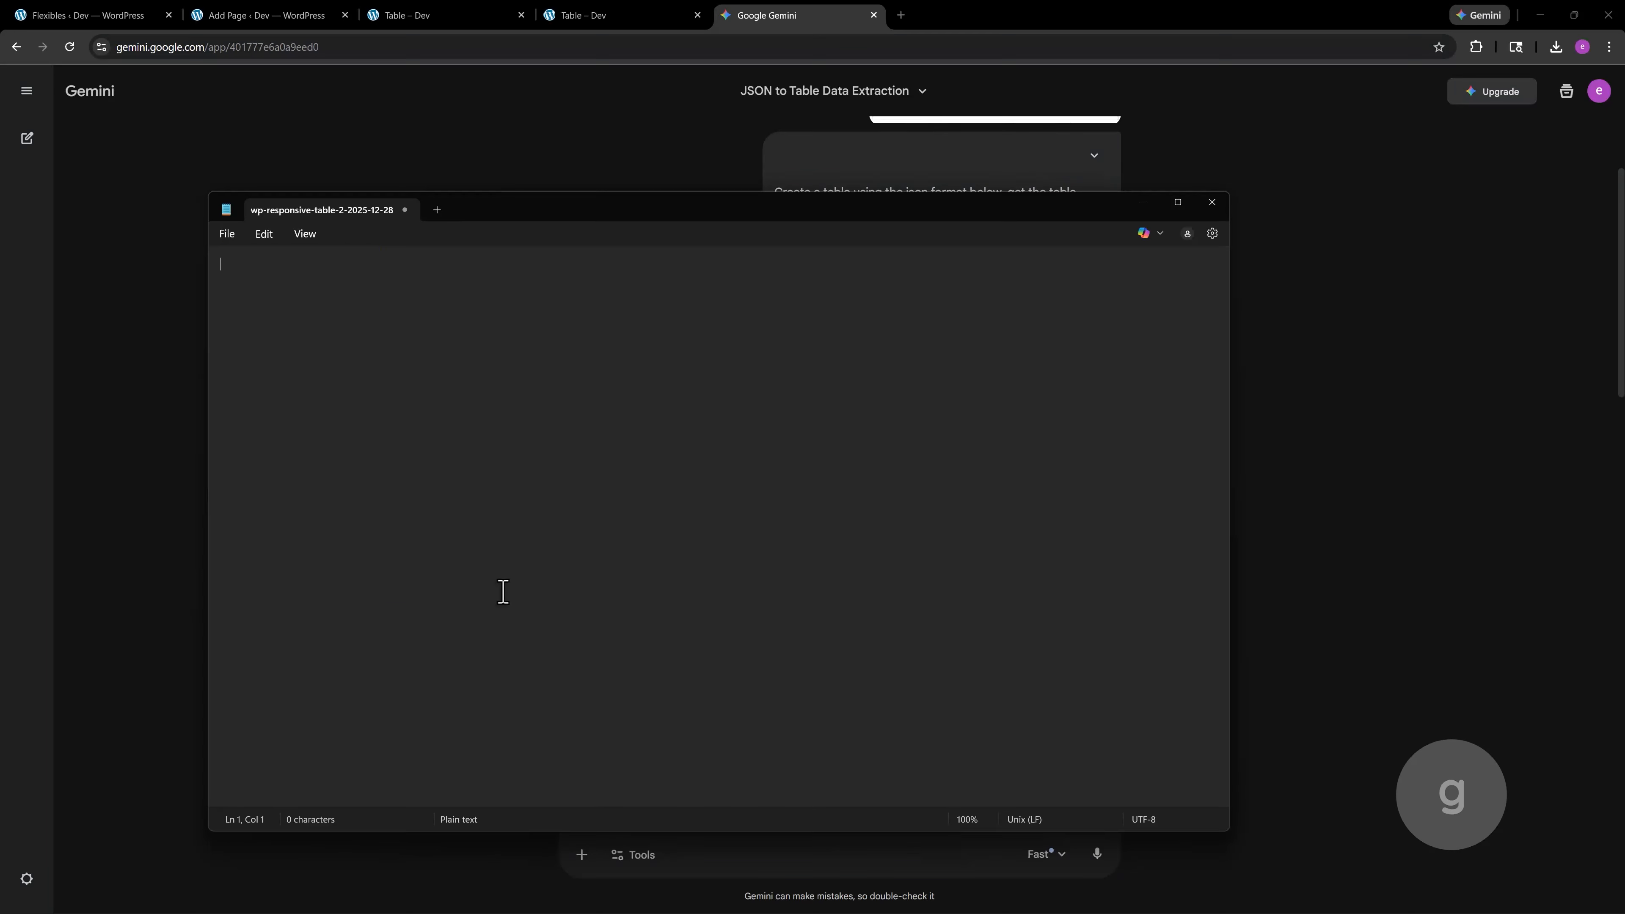
right_click(338, 355)
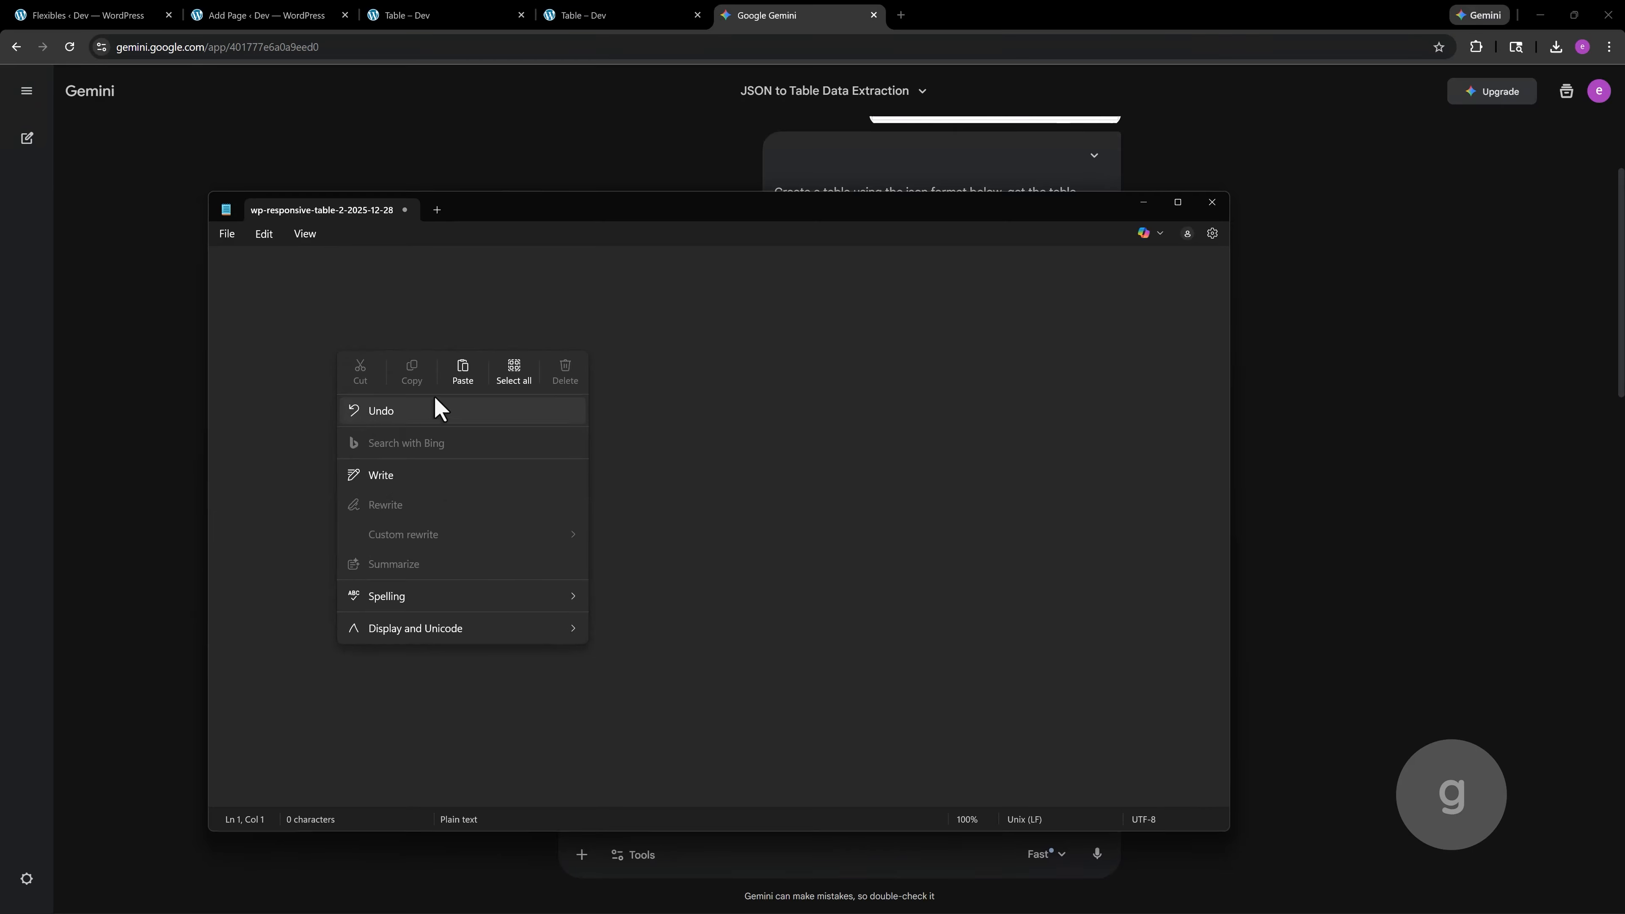
click(461, 366)
click(631, 351)
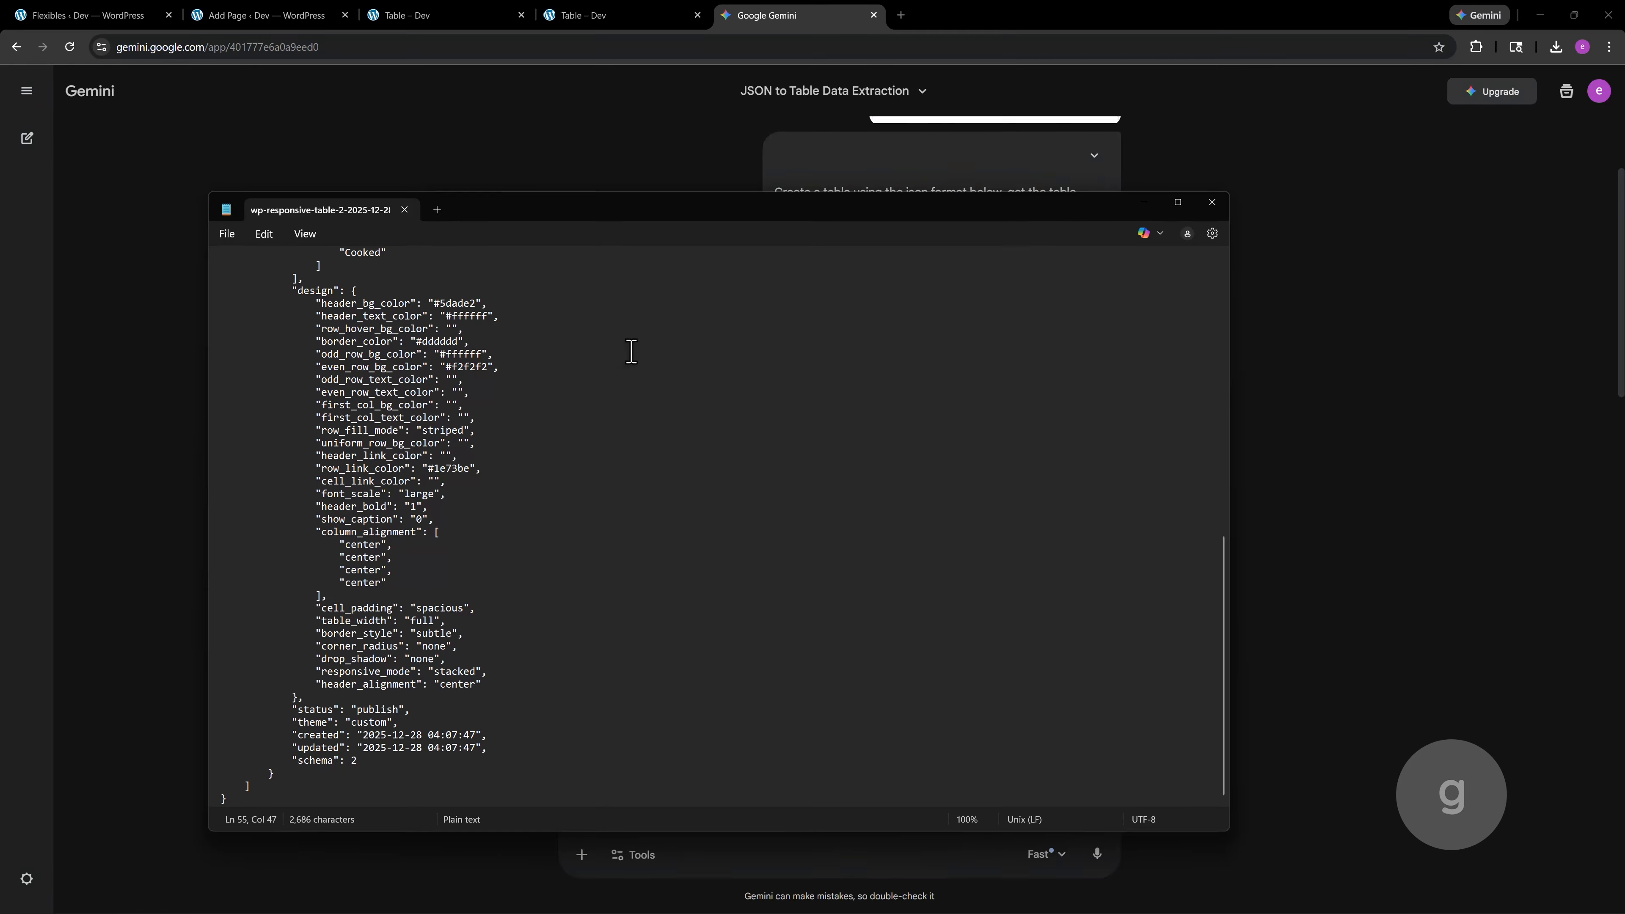
Return to the WordPress tables tab and import wp-responsive-table-2-2025-12-28.json from the Desktop's Table folder with the Responsive Tables import tool
click(94, 14)
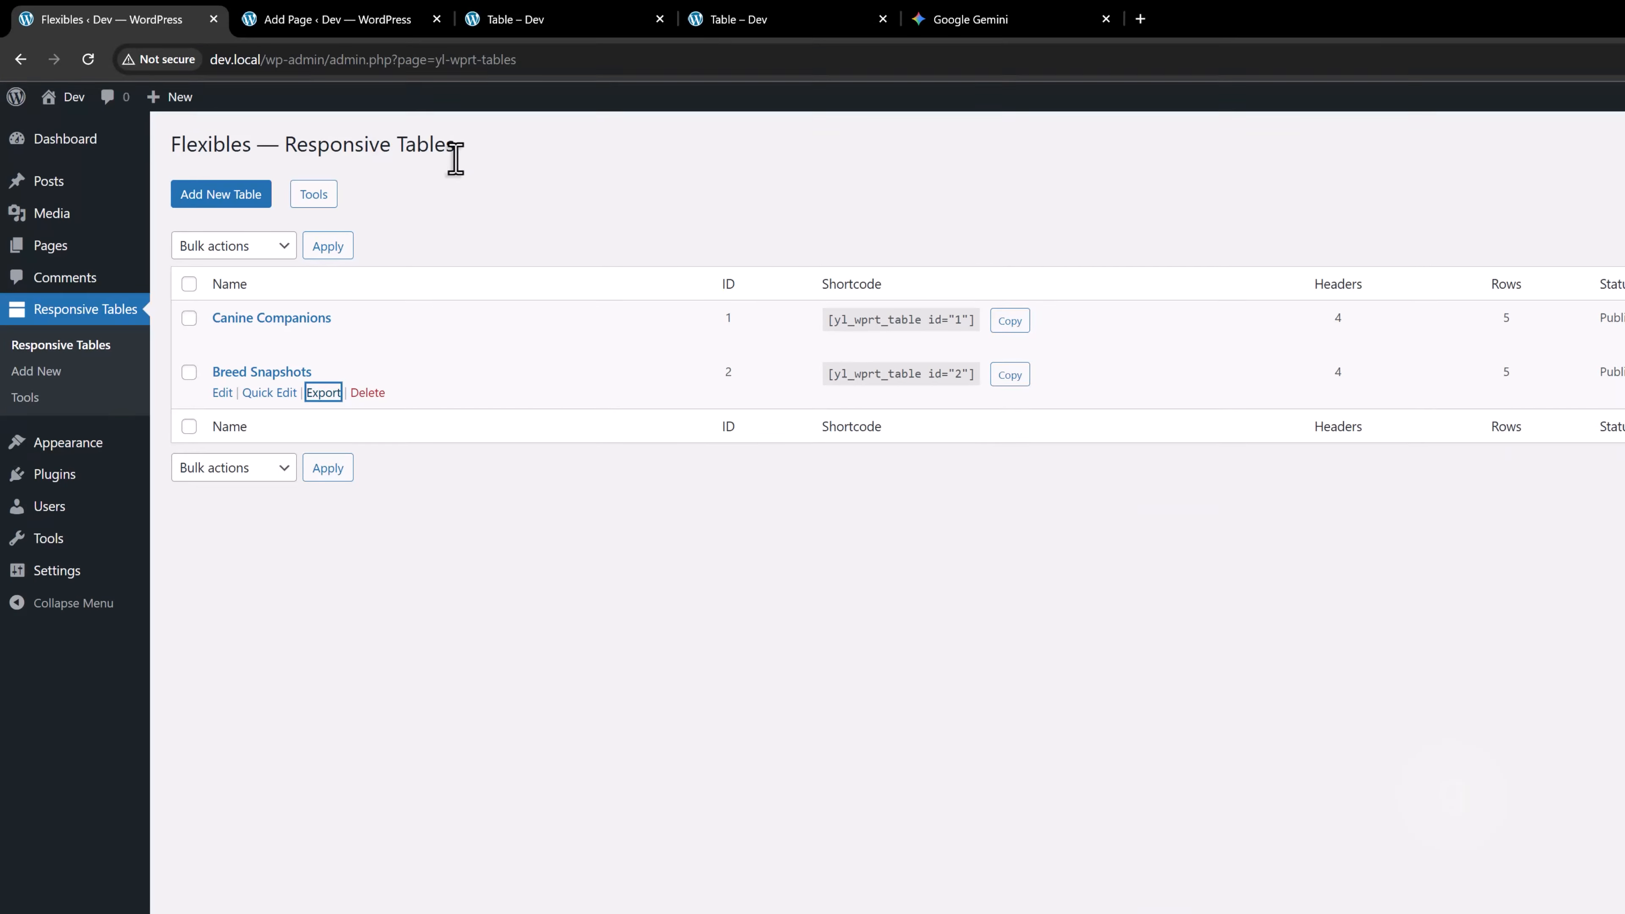
click(318, 196)
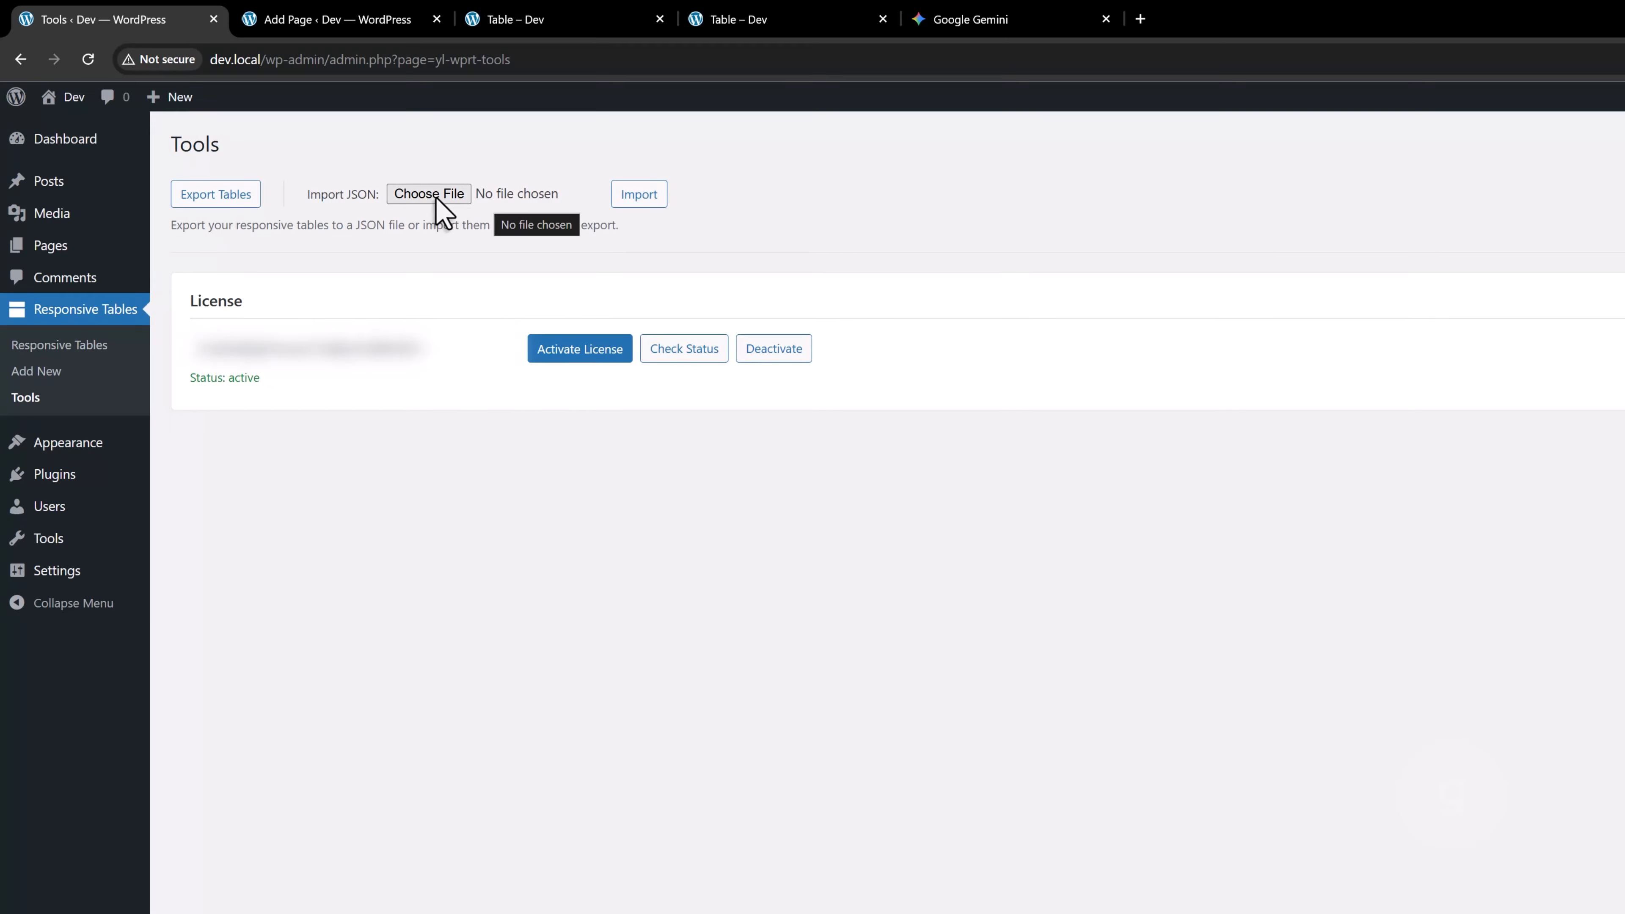
click(438, 199)
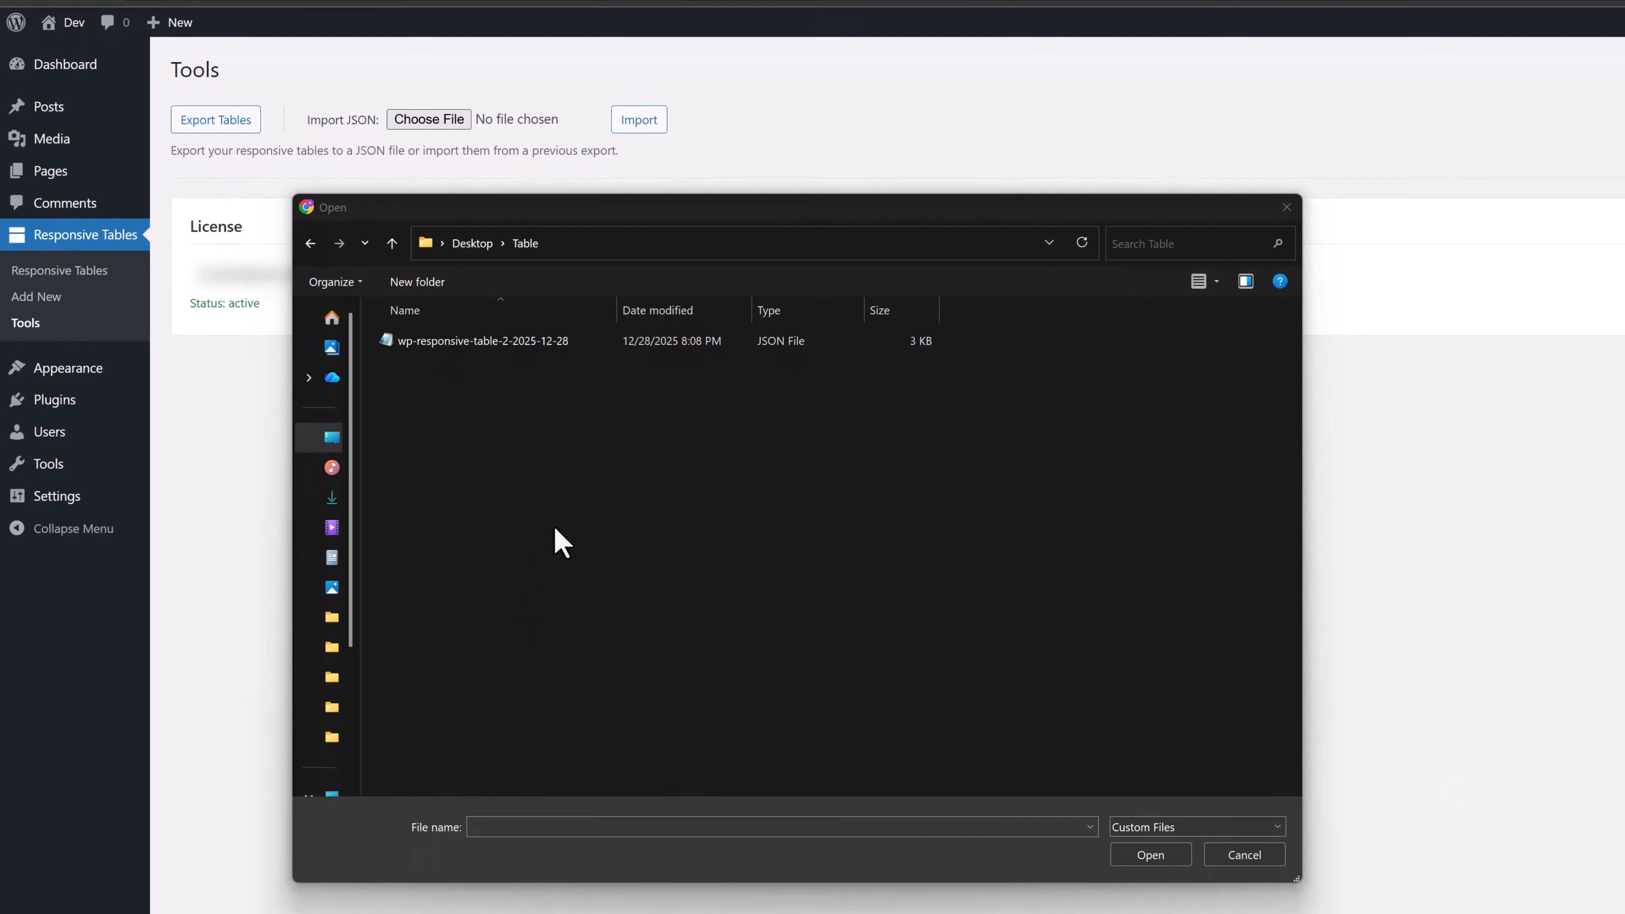
click(561, 343)
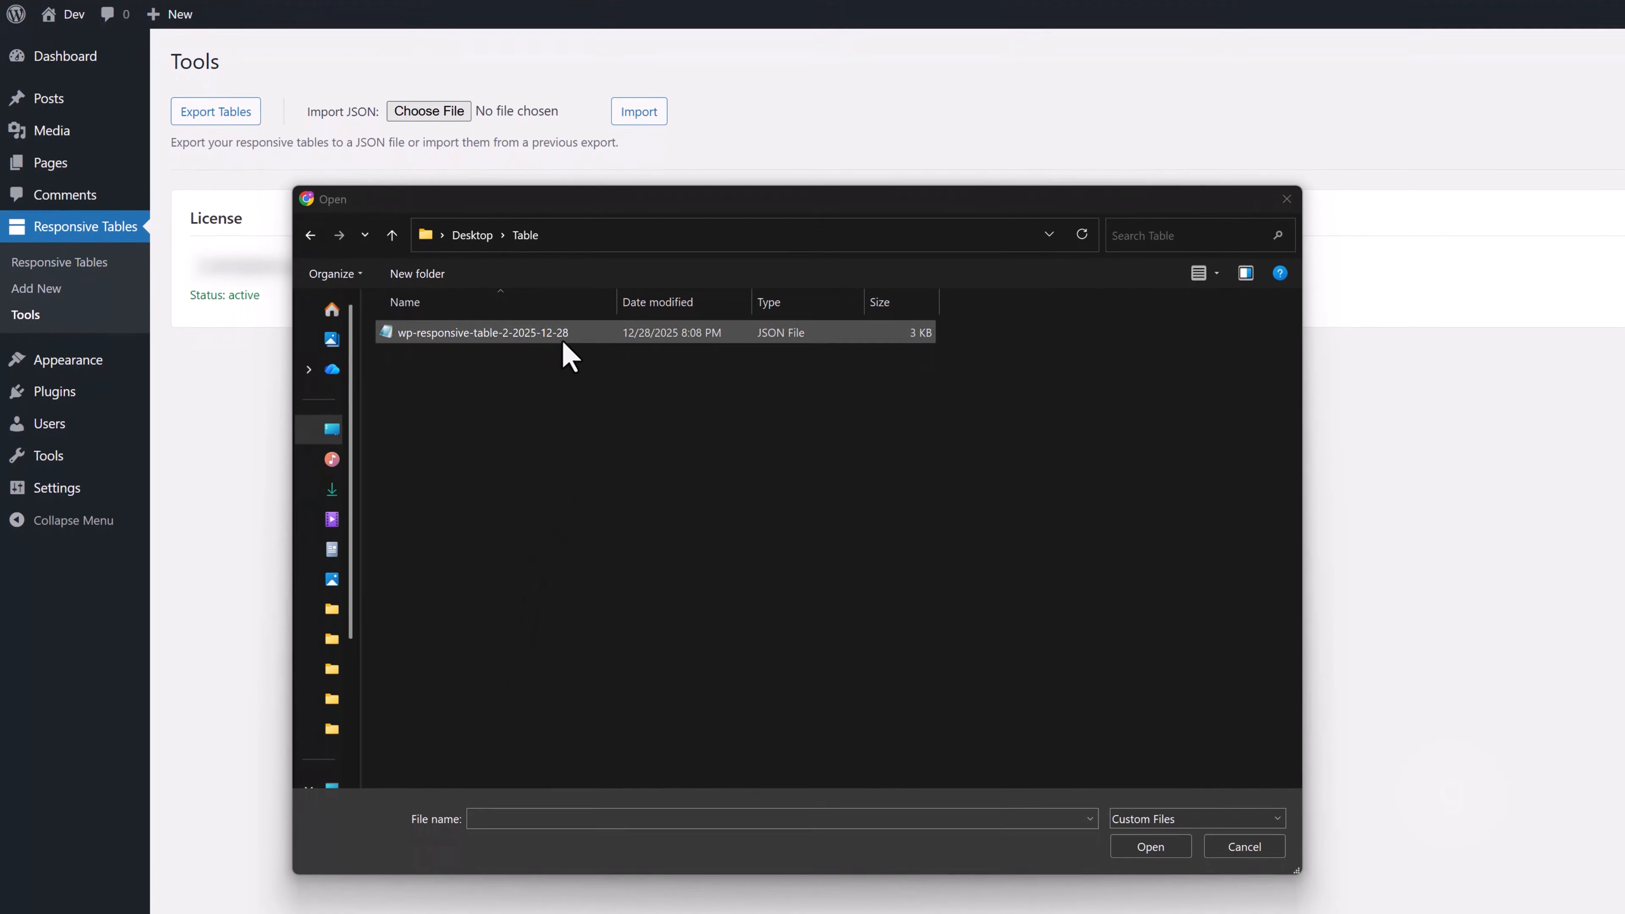
click(1150, 846)
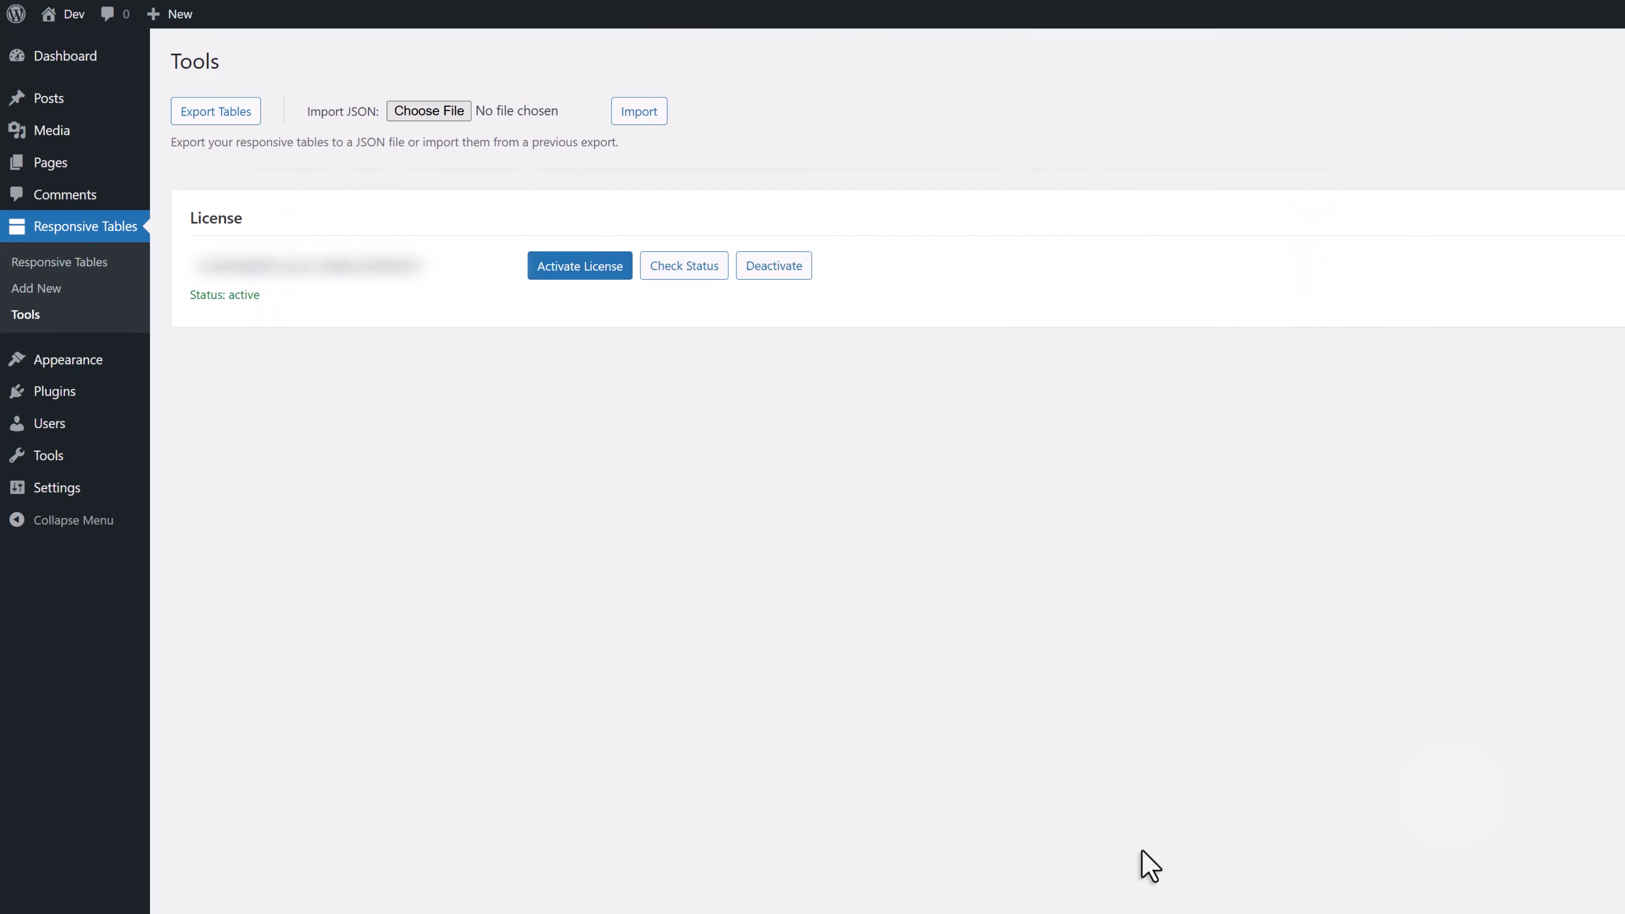
click(635, 114)
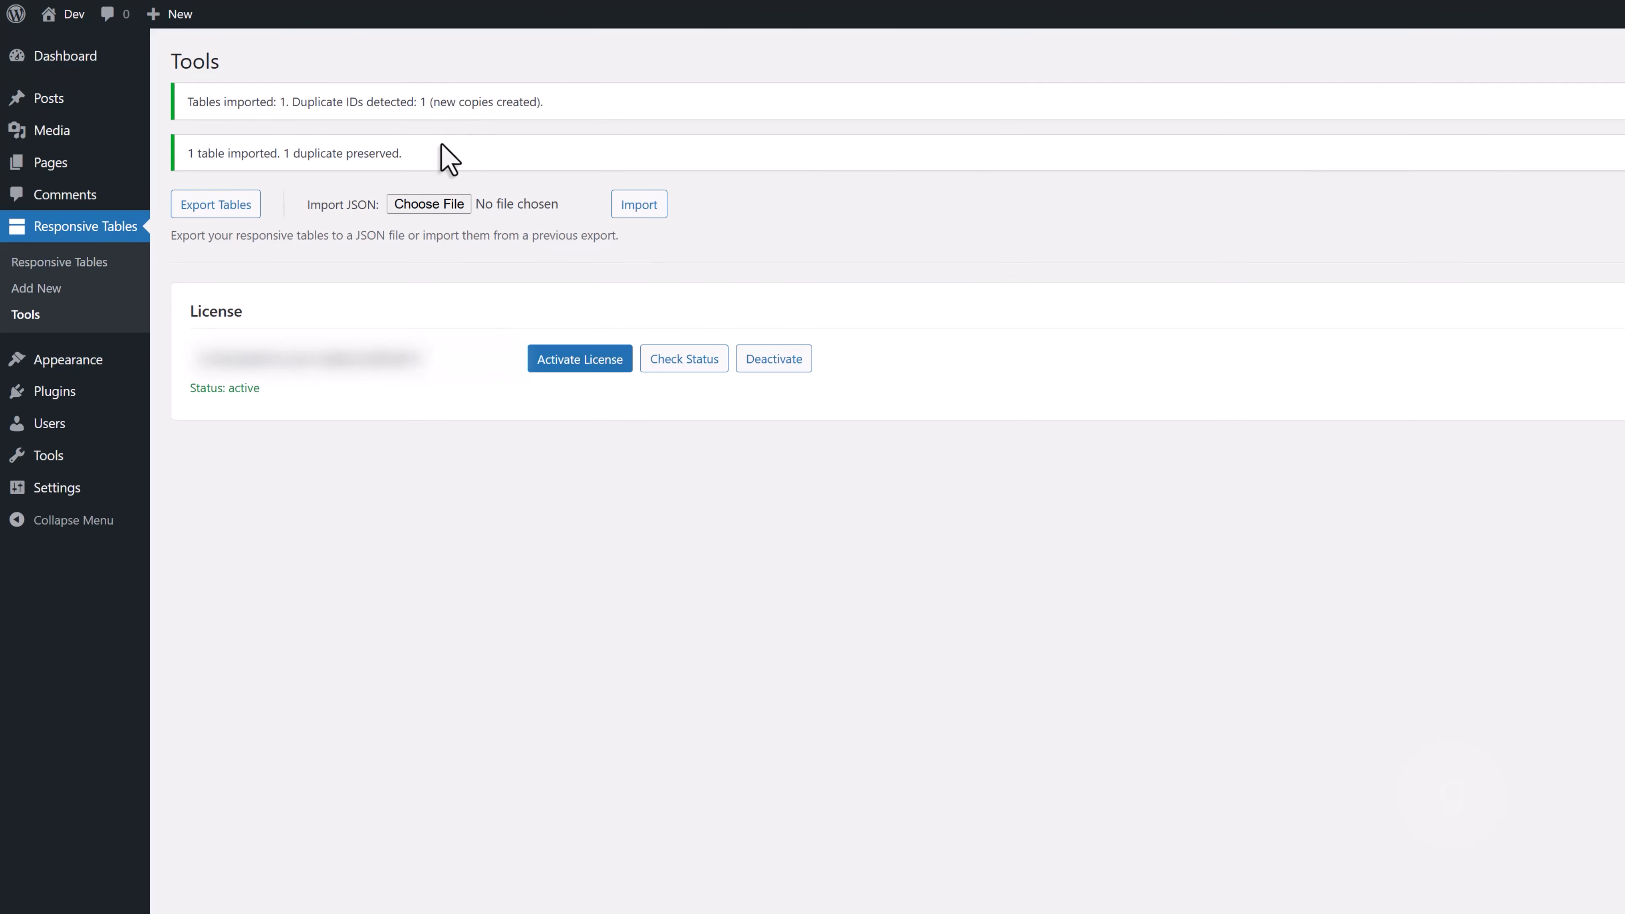
Open the imported Food Safety Status table for editing and set its status to Published
click(90, 270)
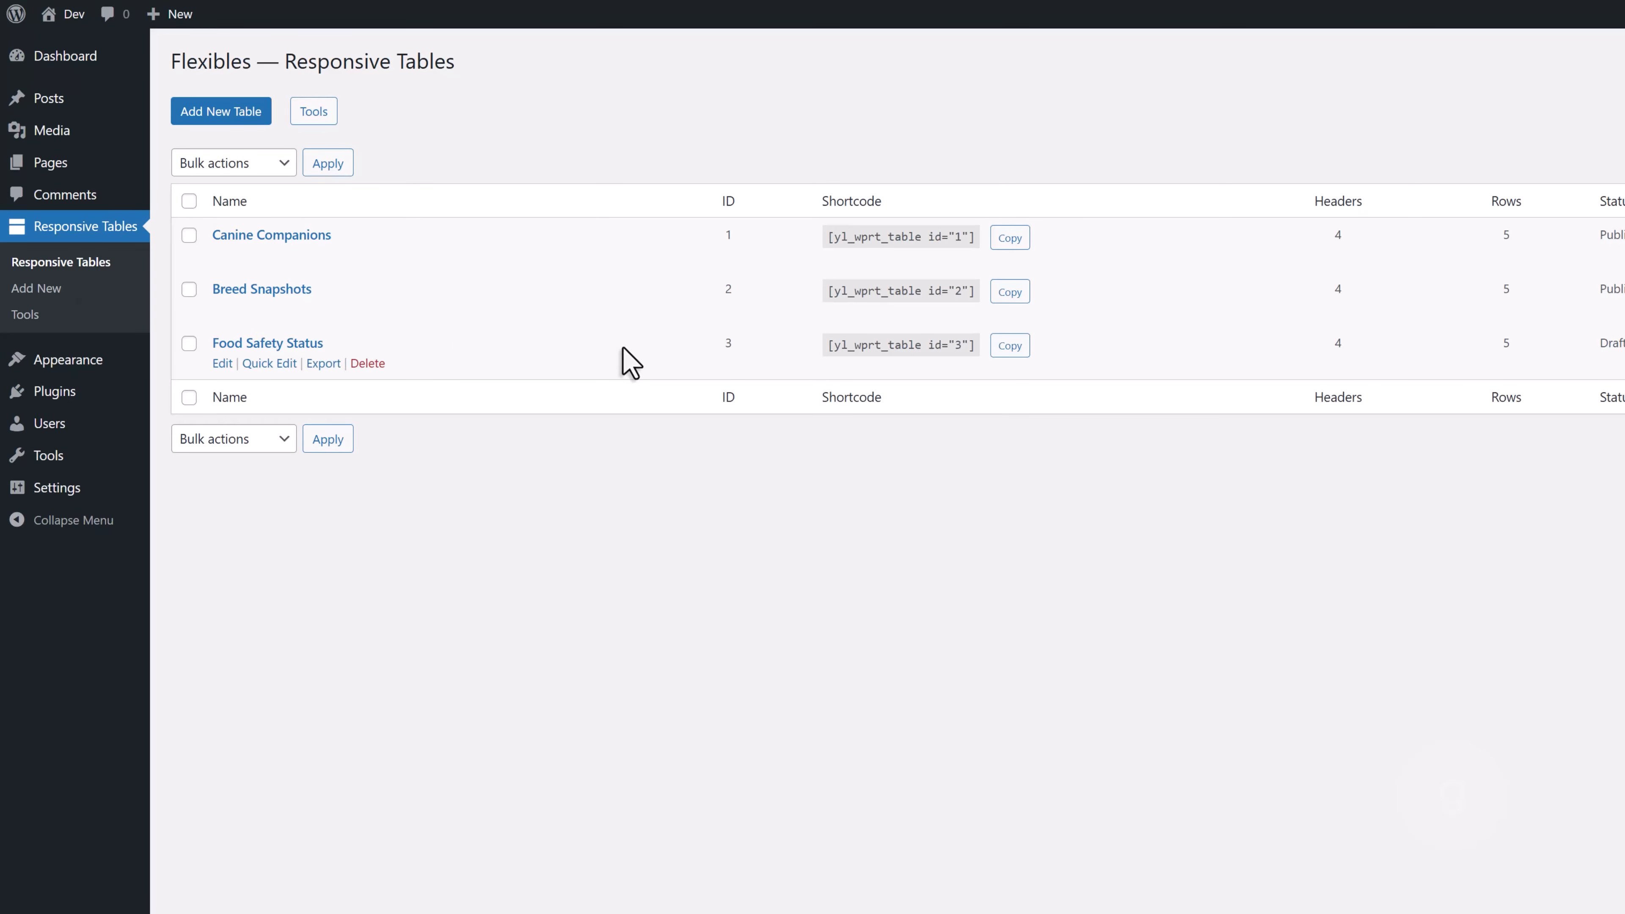
click(277, 346)
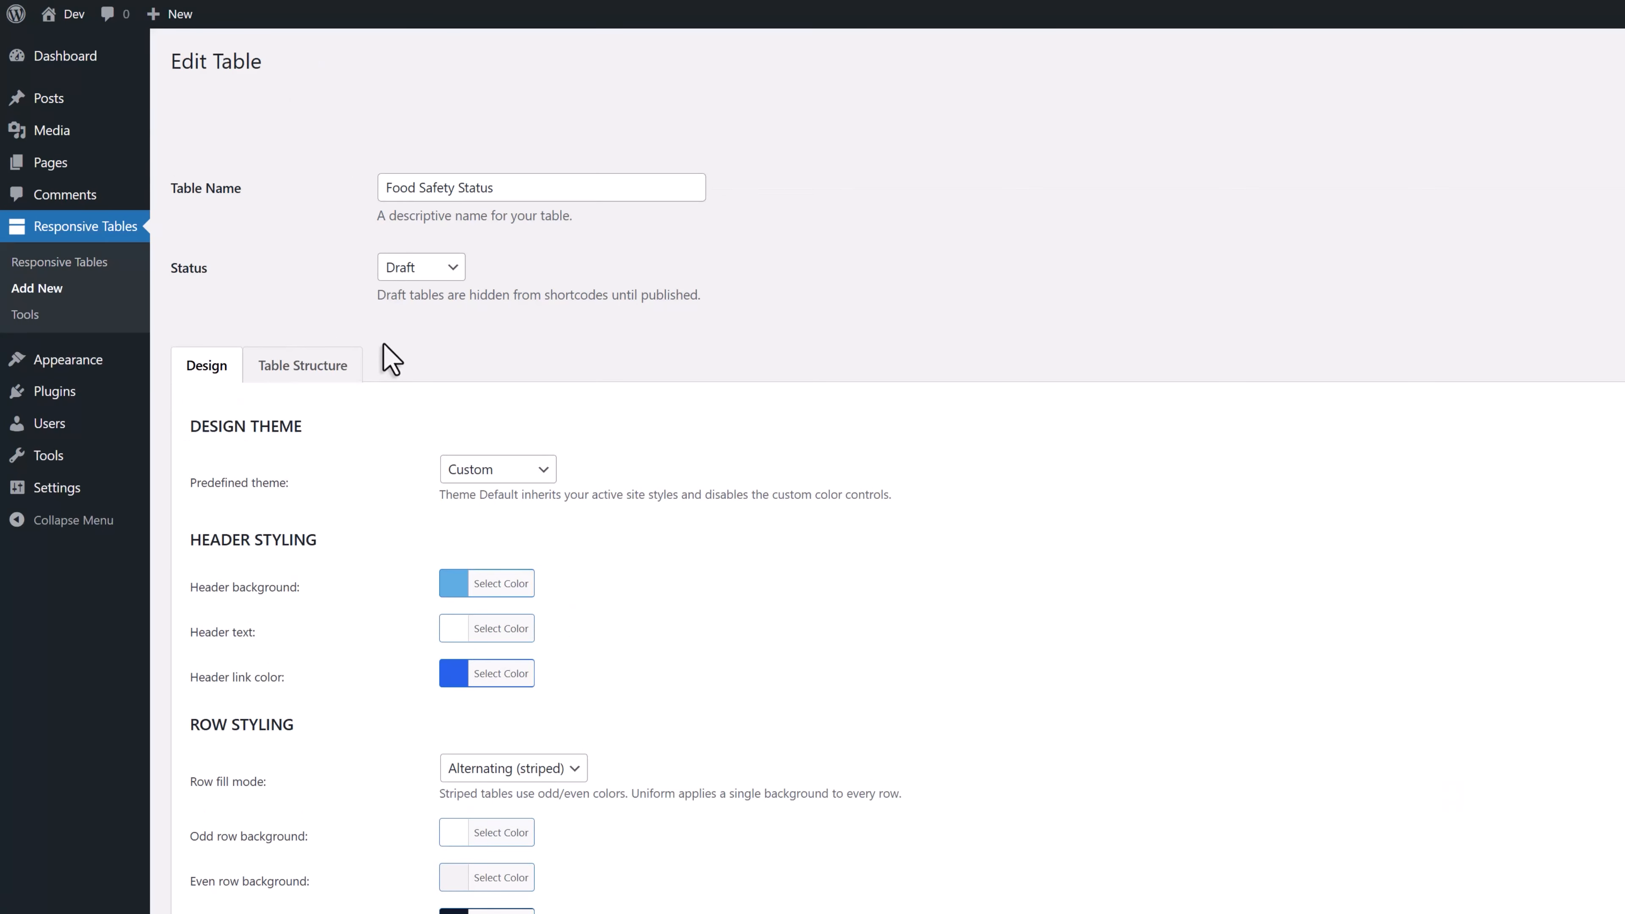
scroll(393, 355, down, 3)
scroll(391, 352, up, 3)
click(416, 267)
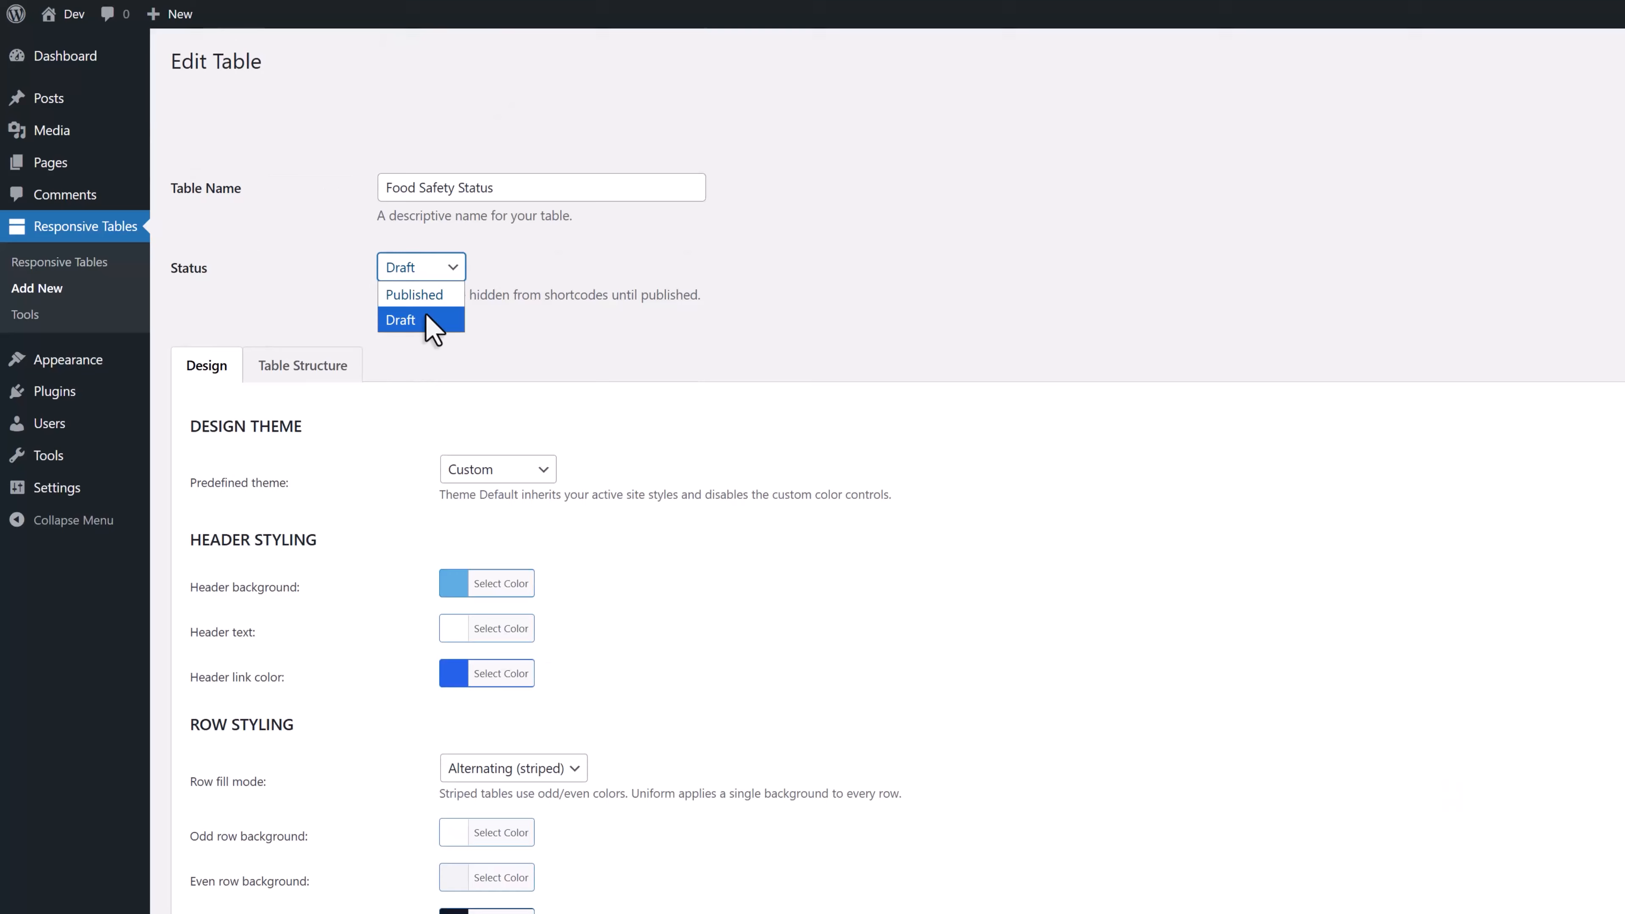
click(416, 292)
Examine the Food Safety Status table's headers, rows and preview against the source image
click(332, 364)
scroll(512, 370, down, 5)
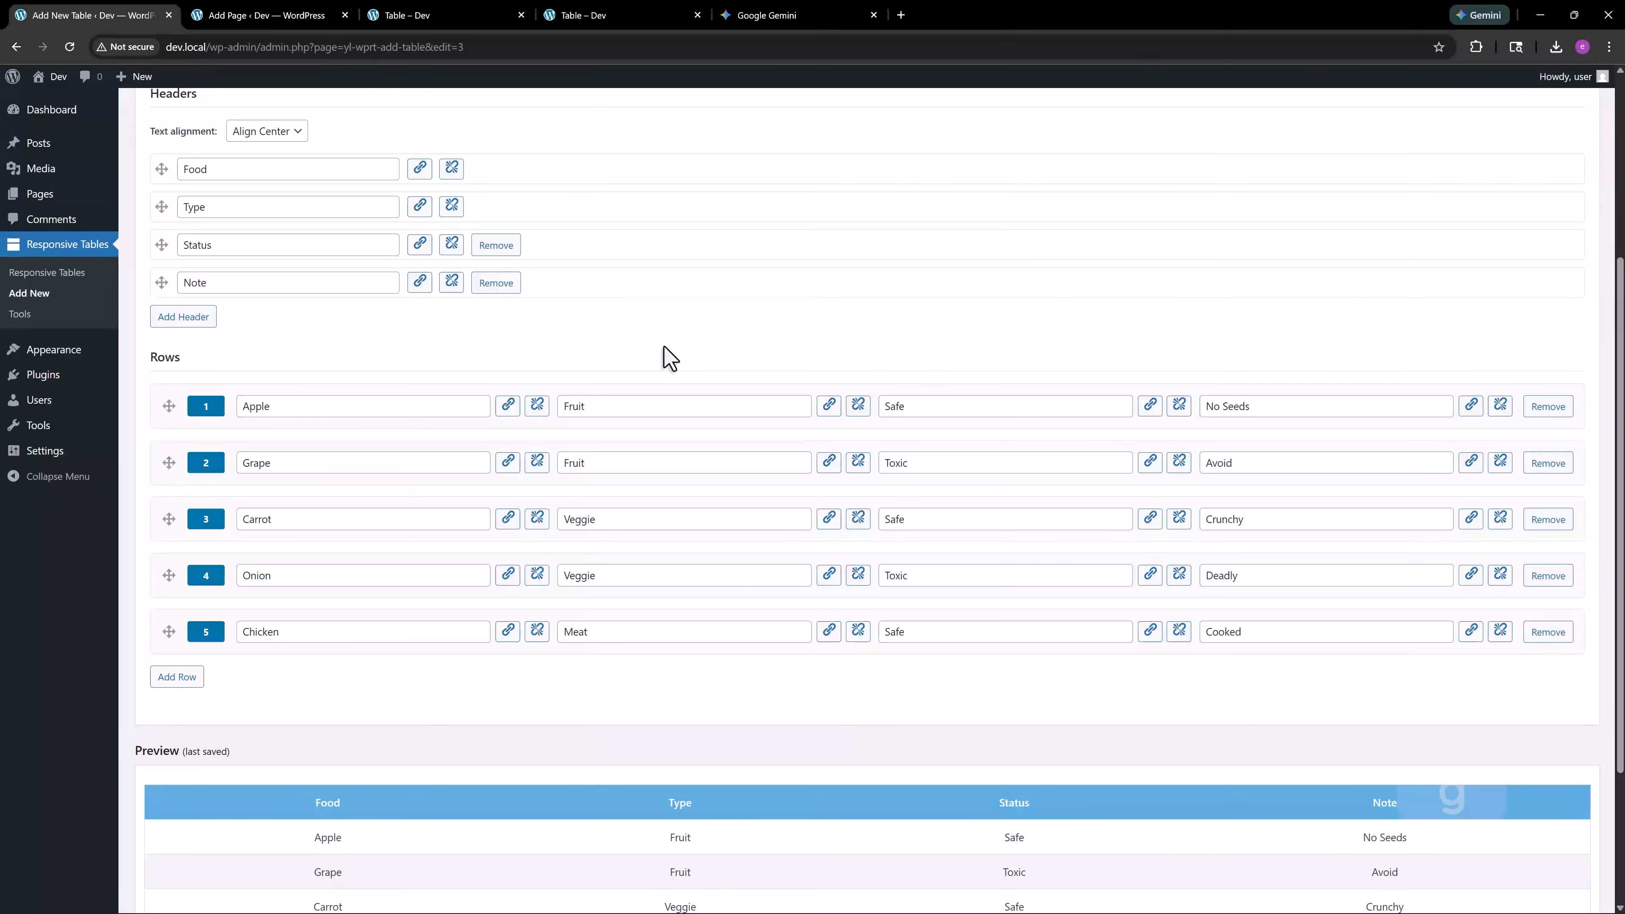
scroll(665, 355, down, 3)
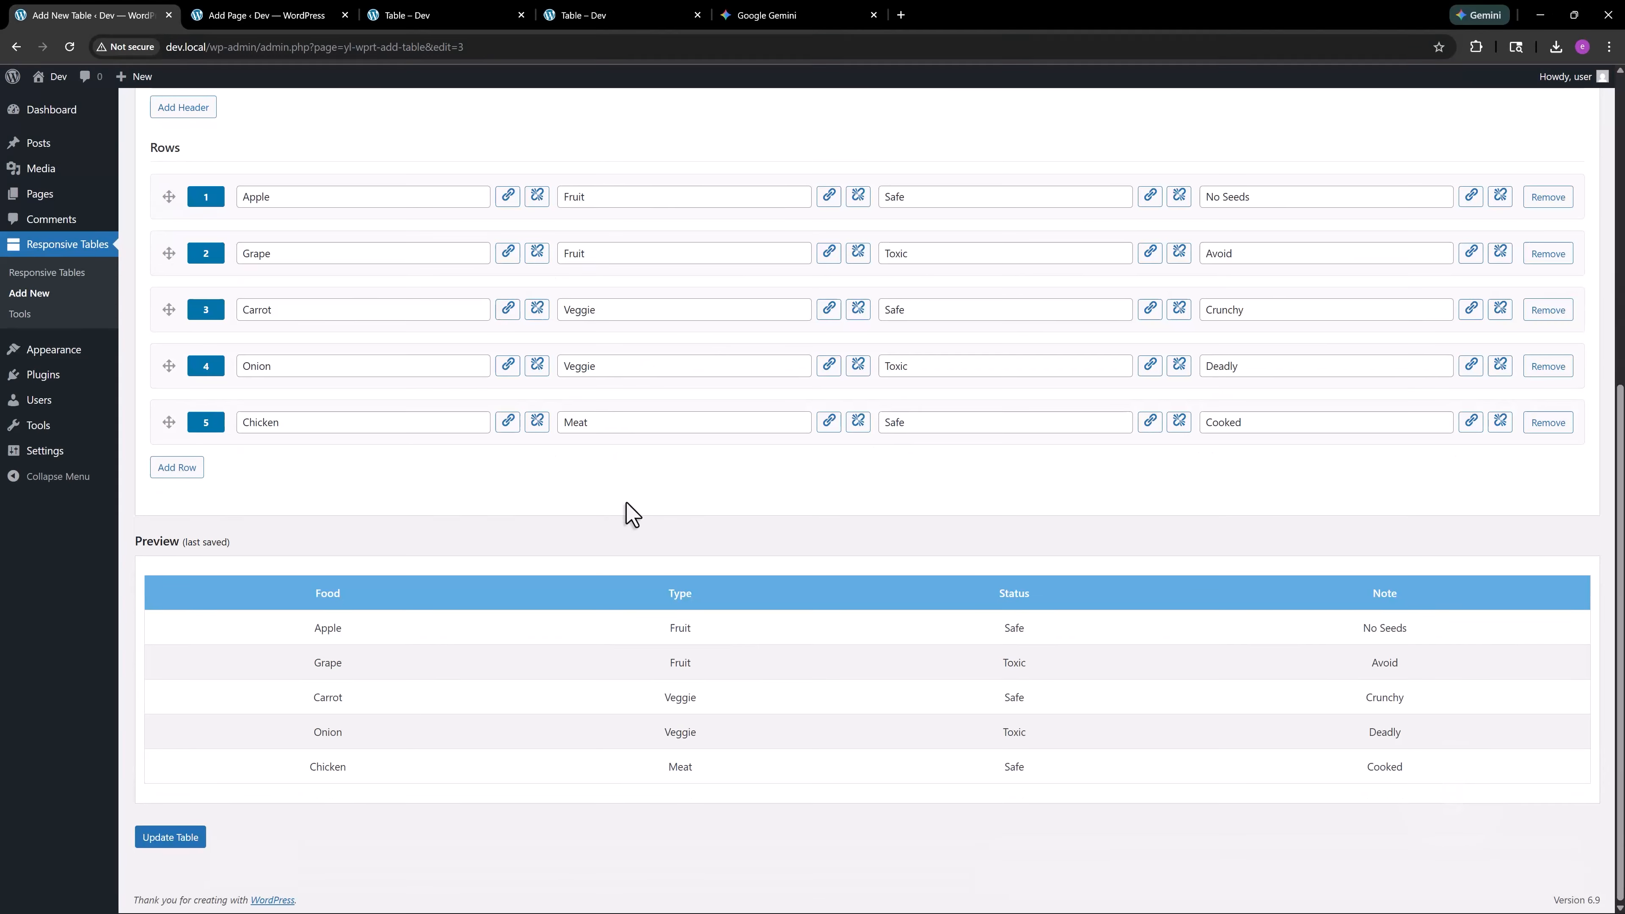
scroll(963, 666, up, 7)
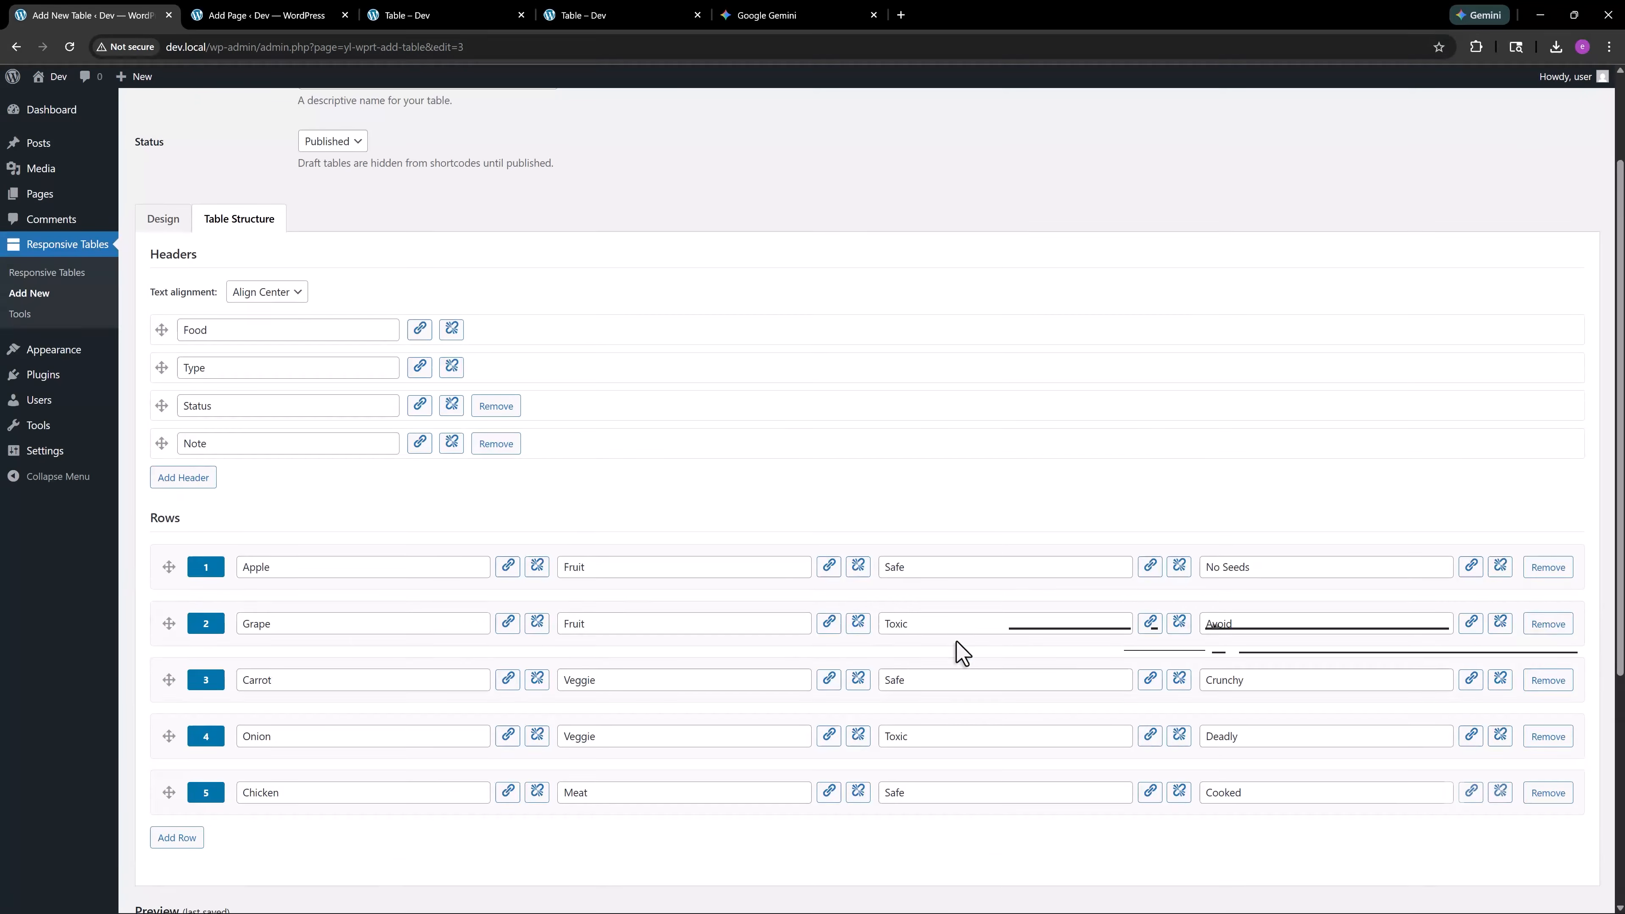
Save the Food Safety Status table and copy its shortcode from the Responsive Tables list
click(1561, 161)
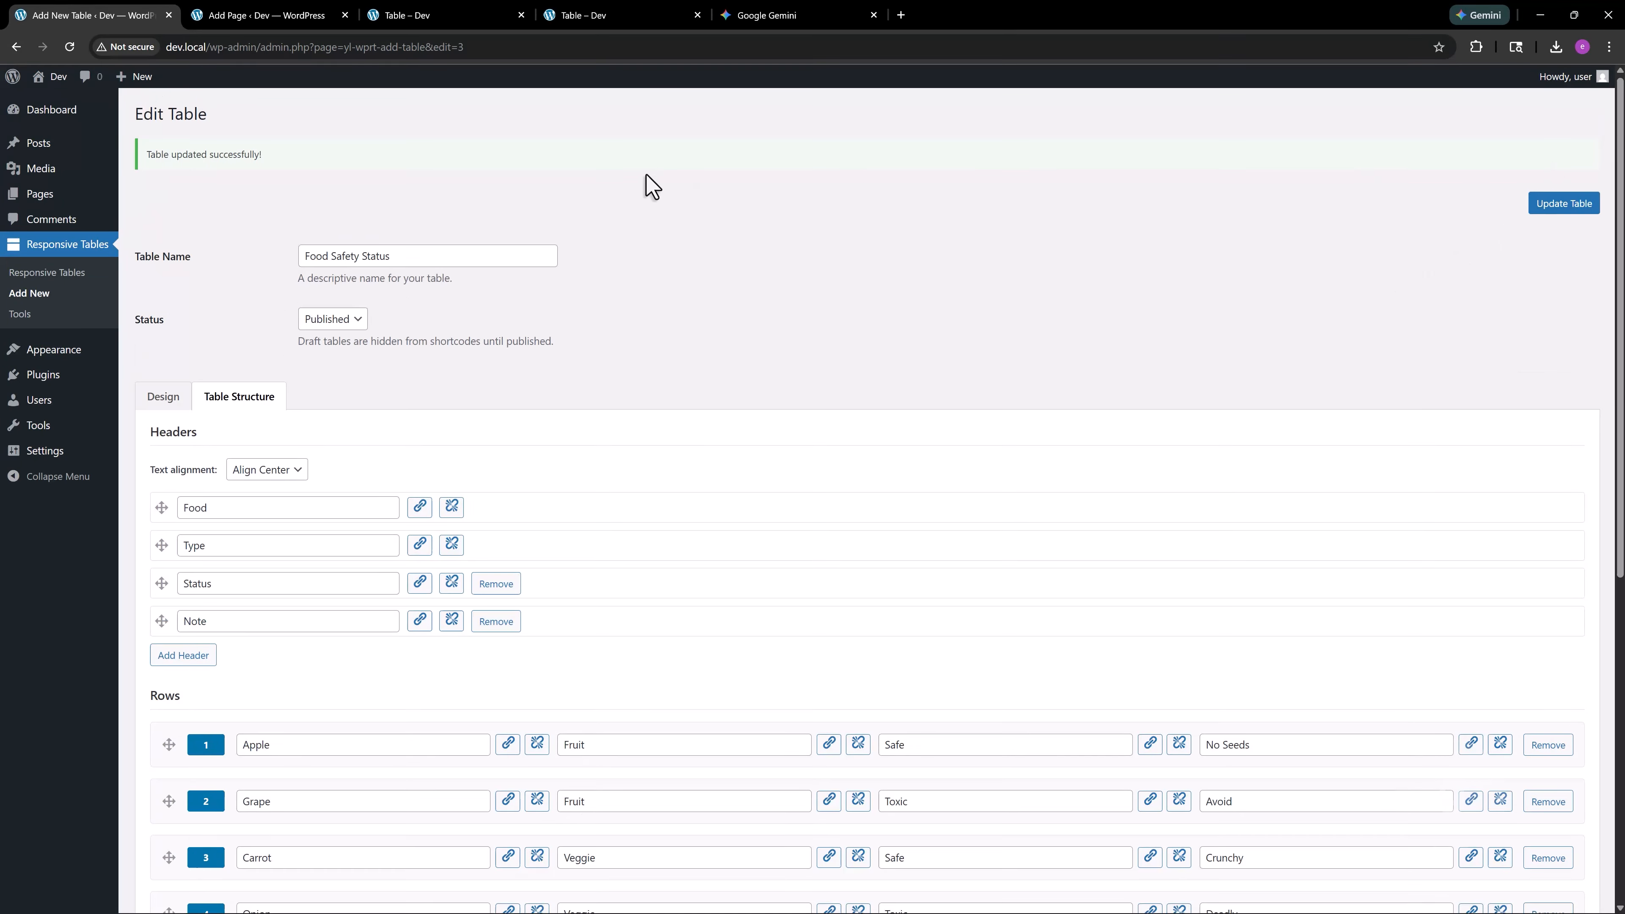
click(47, 273)
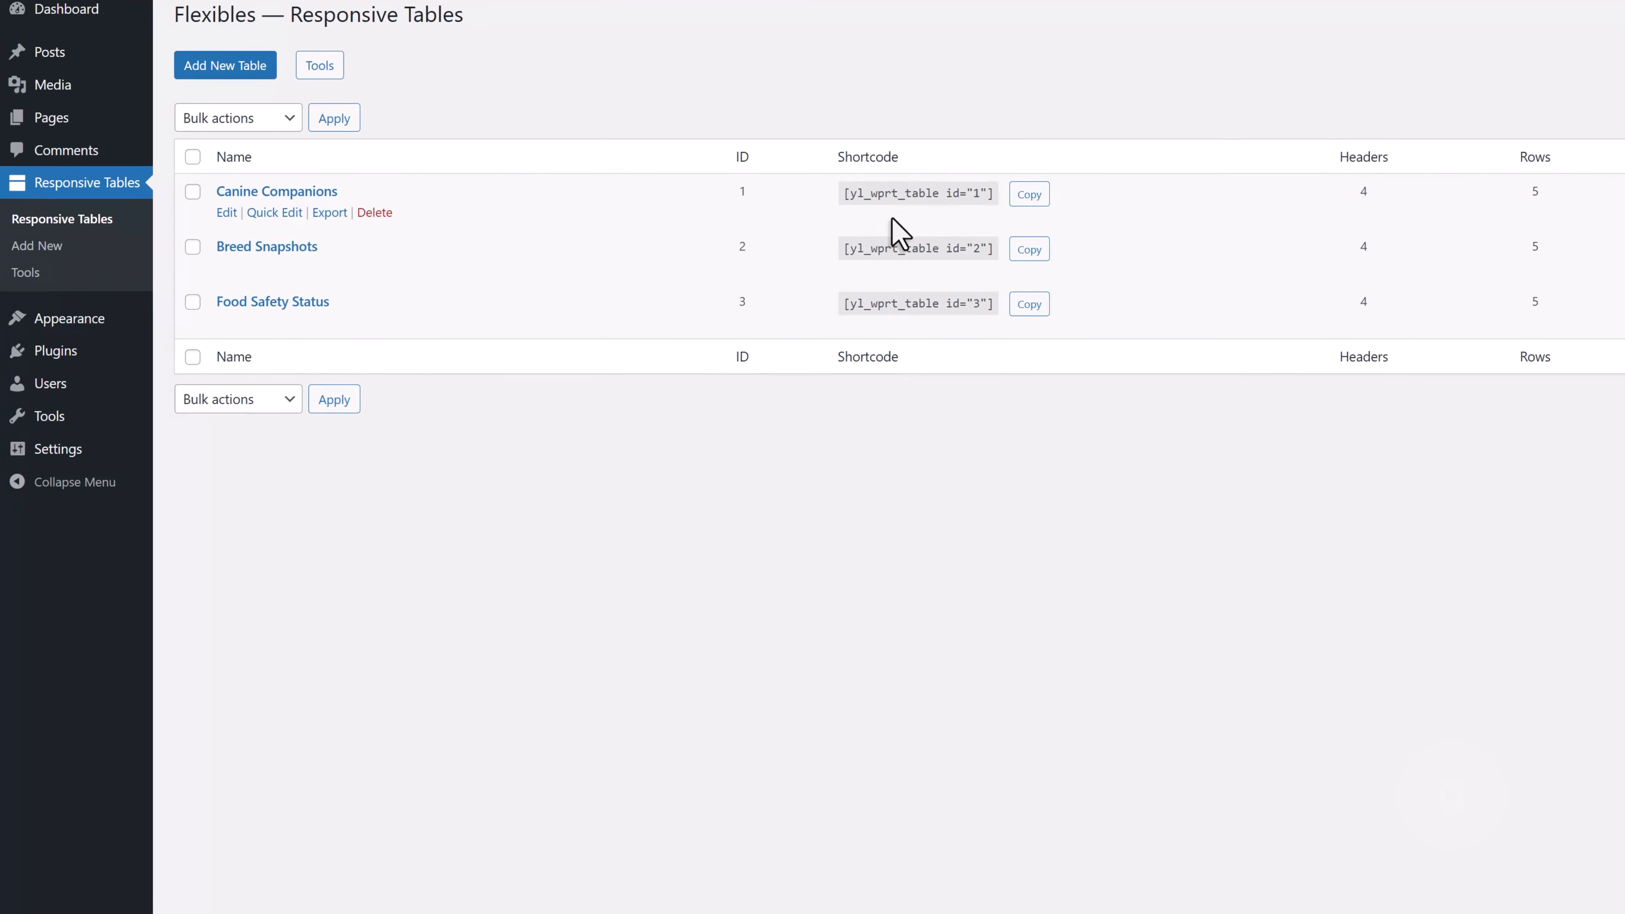
click(1028, 306)
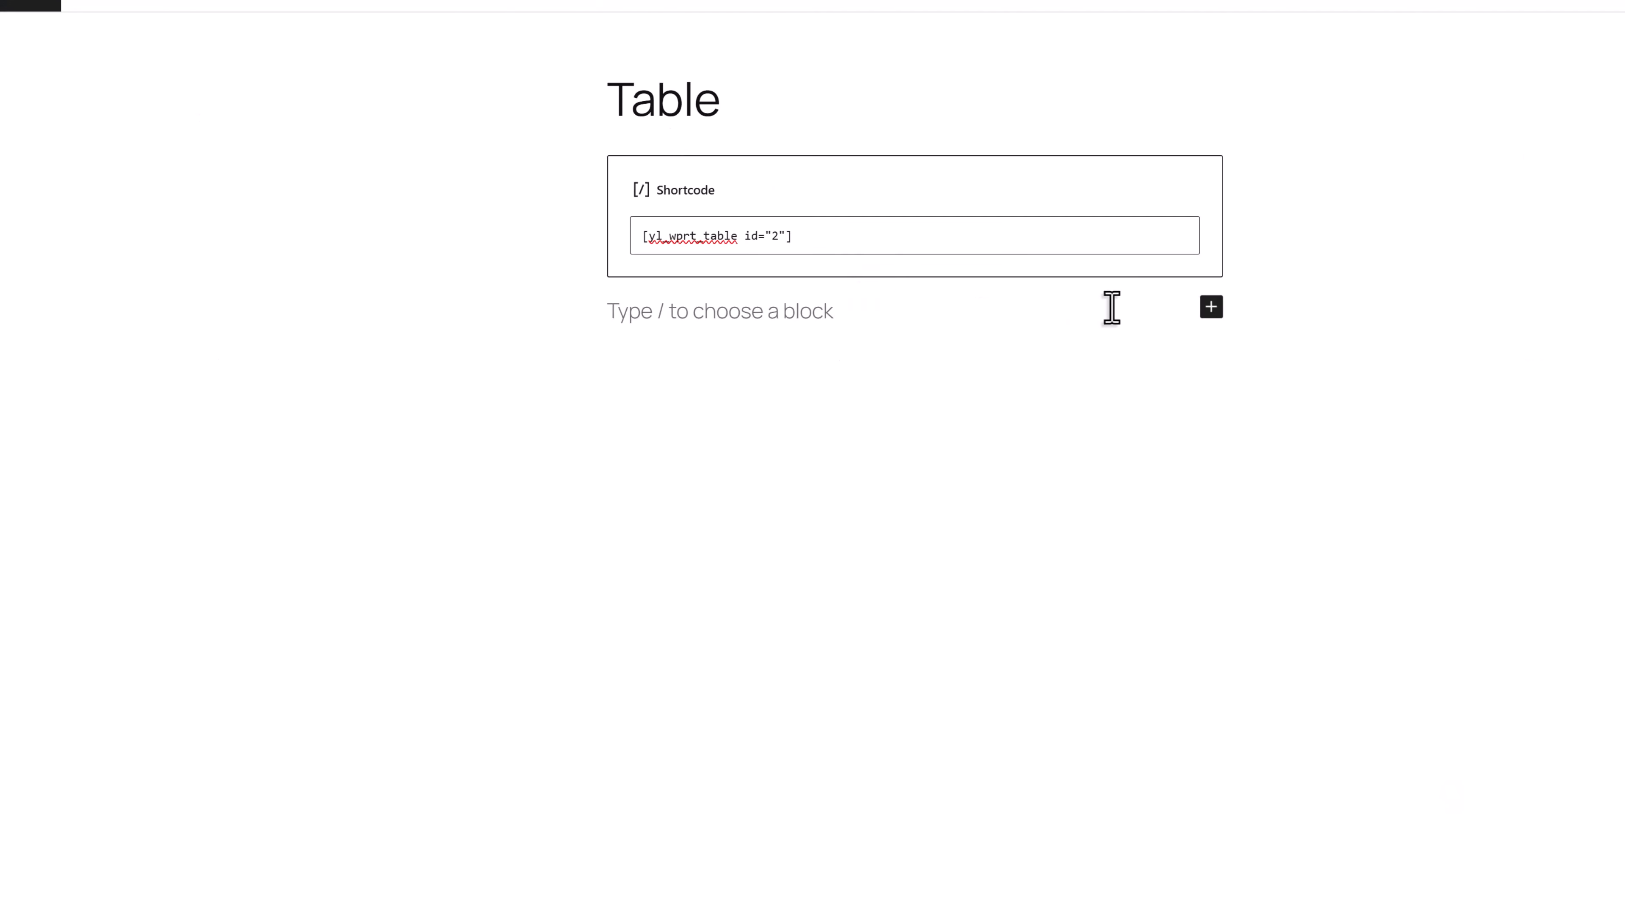
Add a second Shortcode block to the Table page below the existing one, containing [yl_wprt_table id="3"]
click(1209, 308)
click(1299, 465)
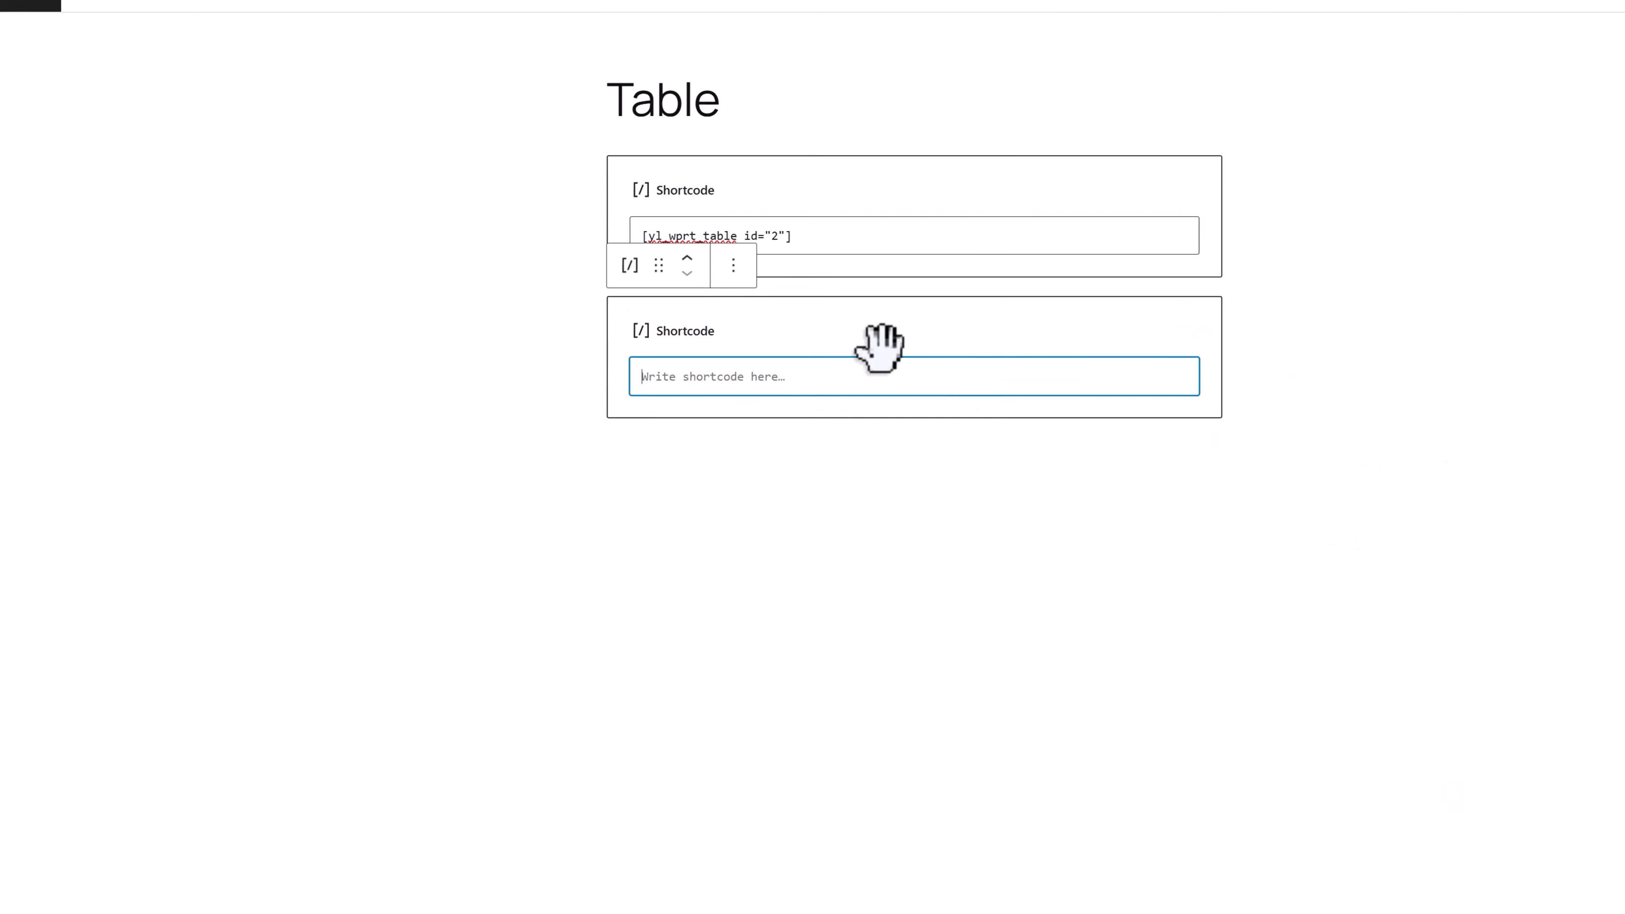
key(ctrl+v)
click(1190, 395)
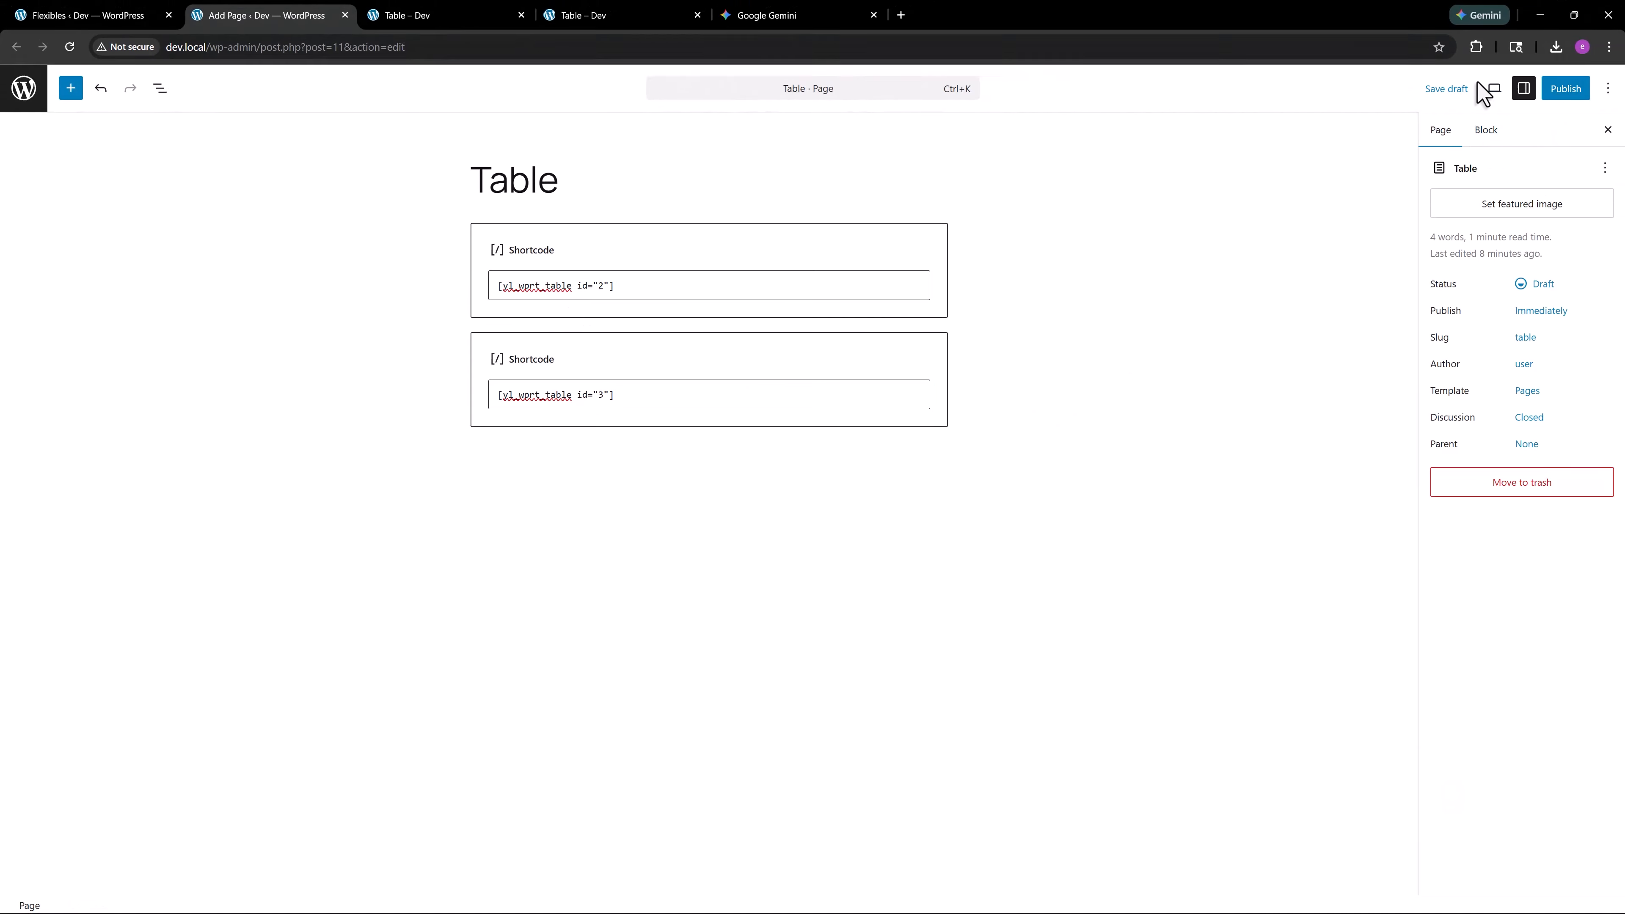
Save the Table page as a draft, preview it in a new tab and examine both tables in the mobile layout
click(1619, 43)
click(1496, 93)
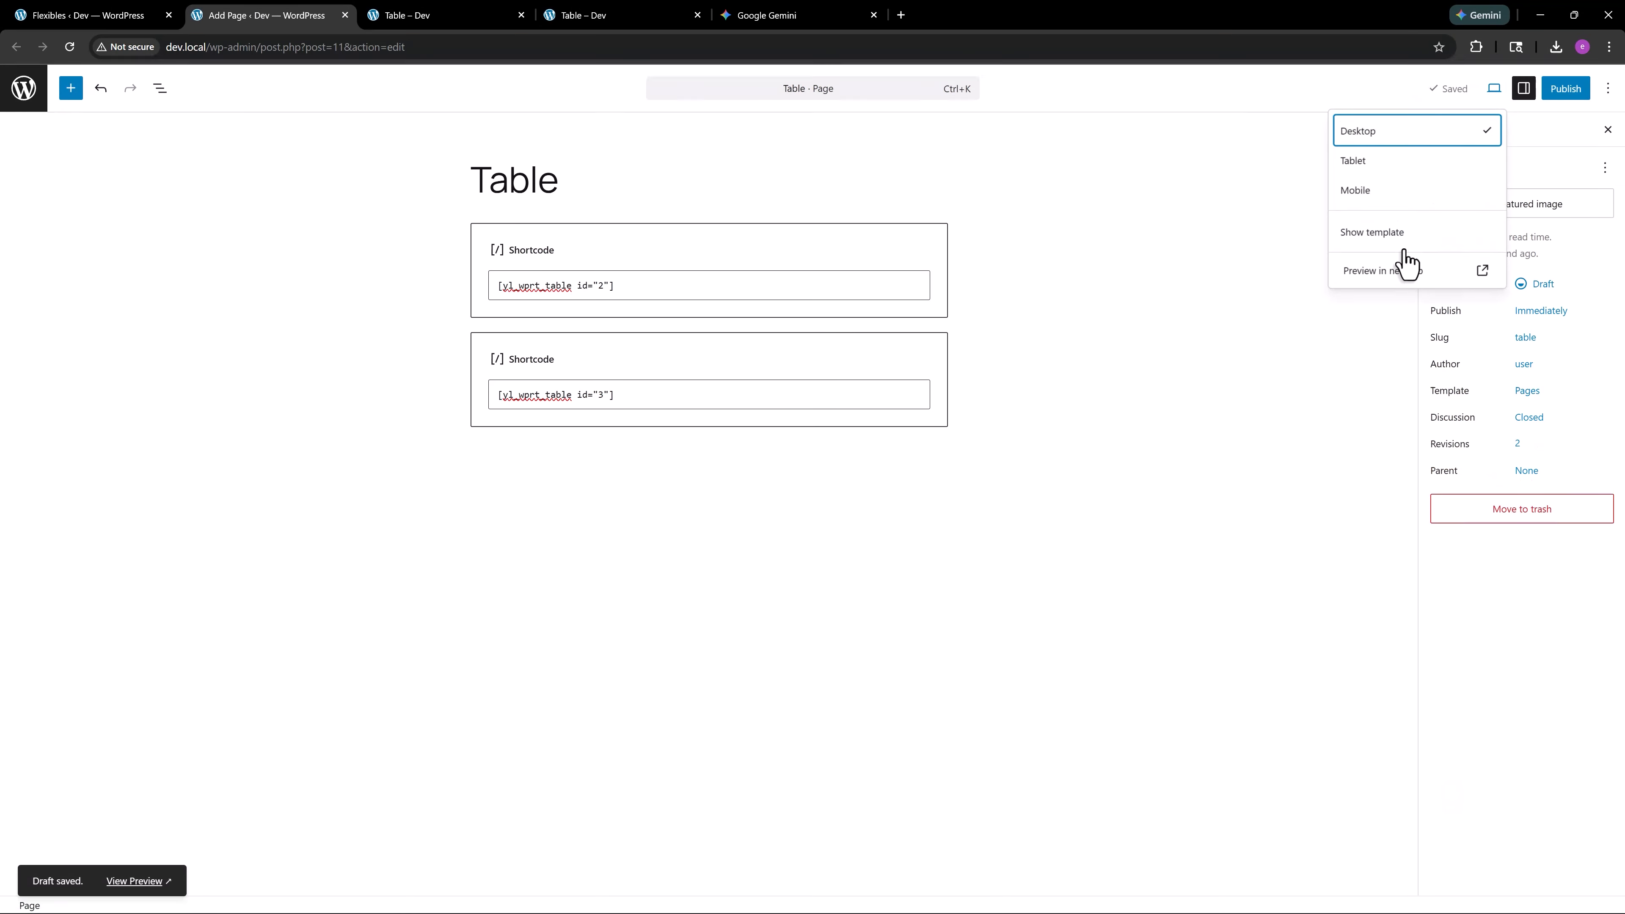
click(1408, 262)
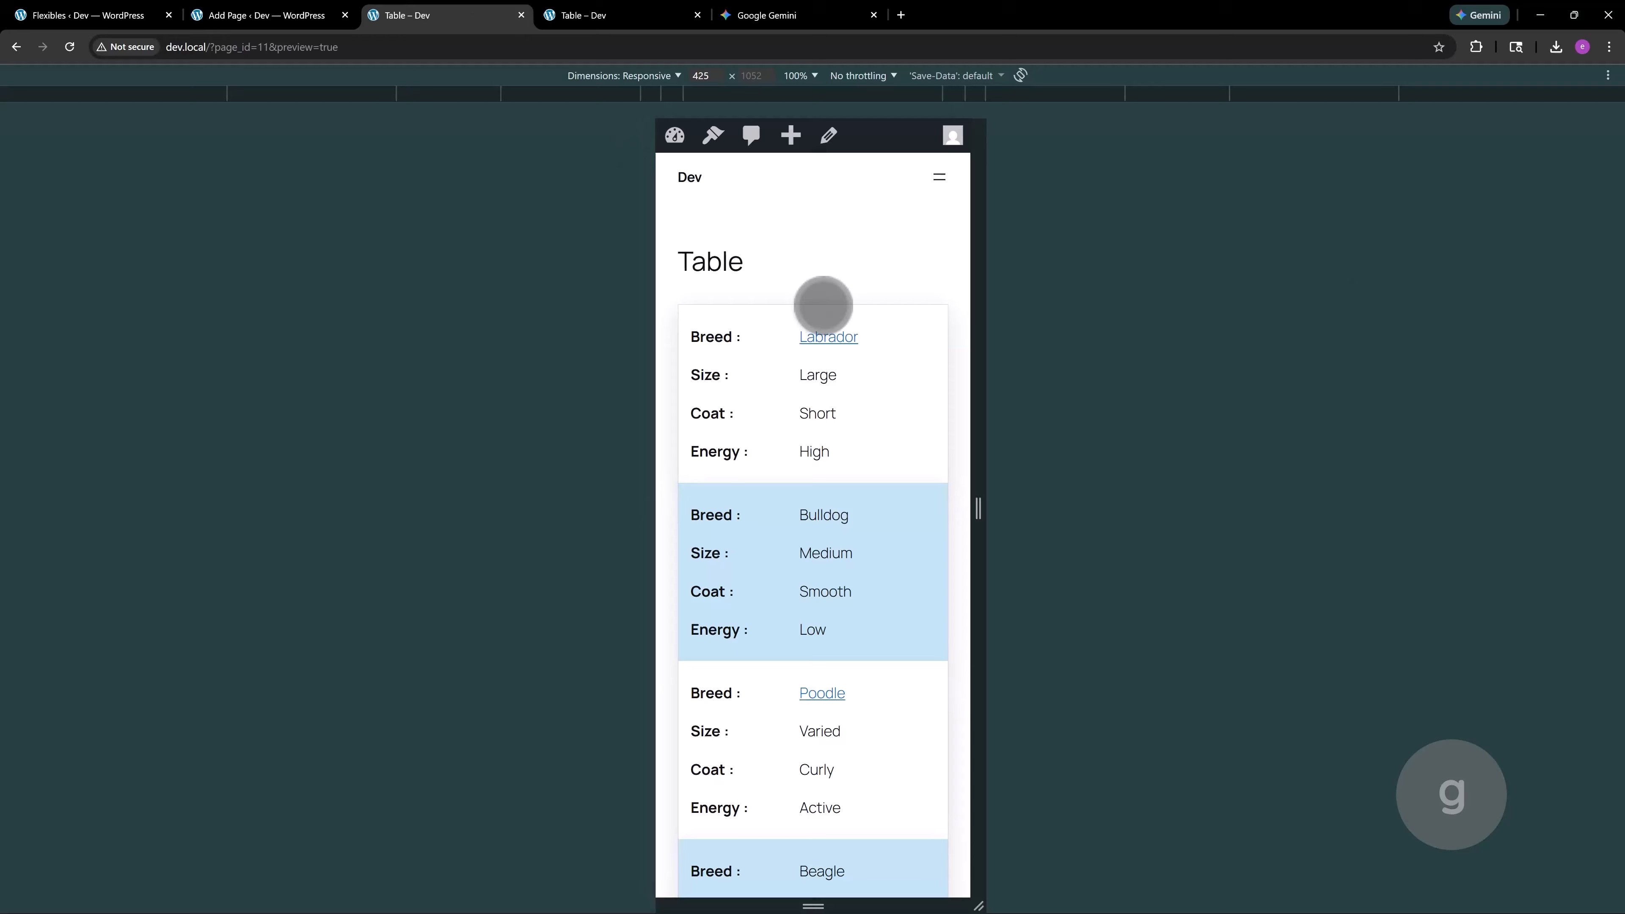
scroll(837, 300, down, 13)
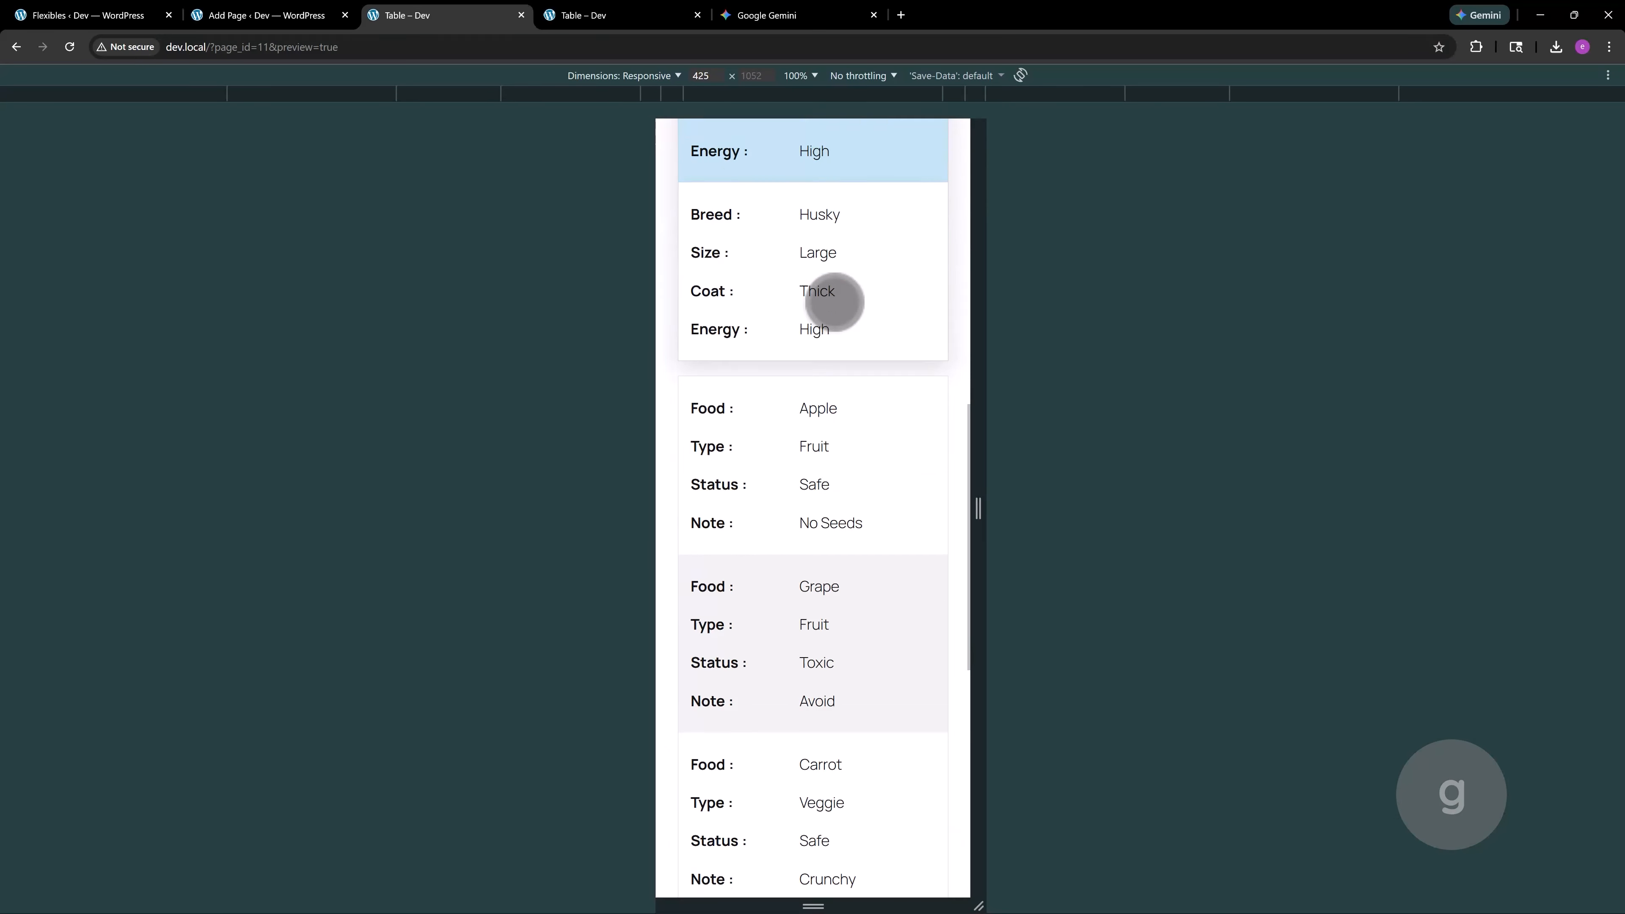
scroll(863, 320, down, 7)
Inspect the preview page and turn off the browser's responsive device emulation
right_click(857, 320)
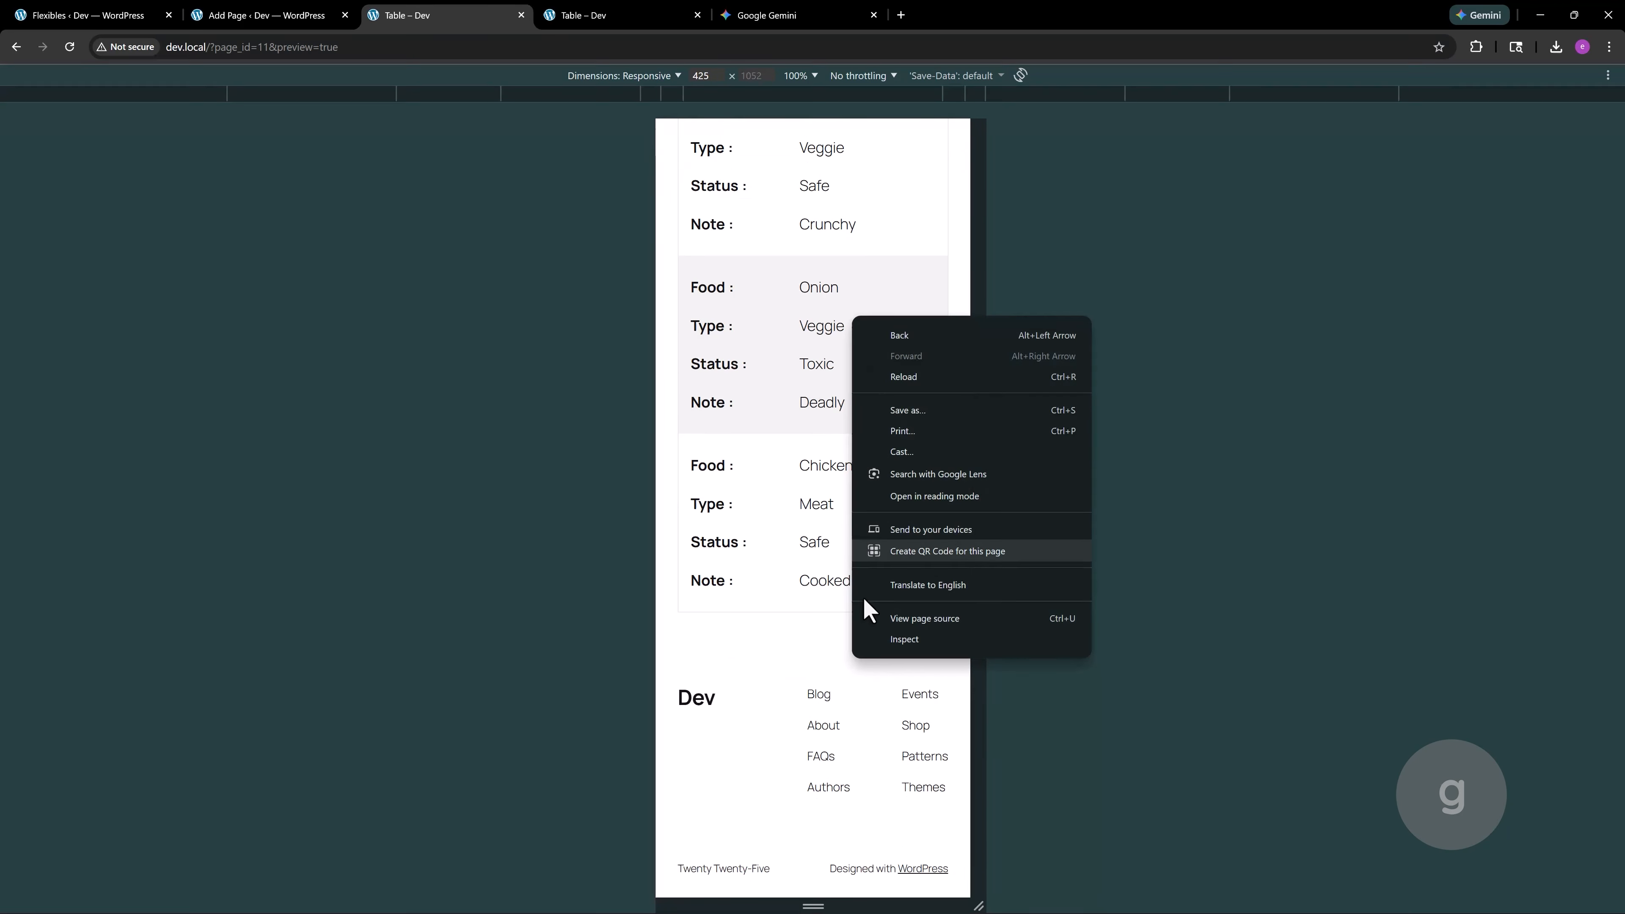
click(878, 638)
click(240, 243)
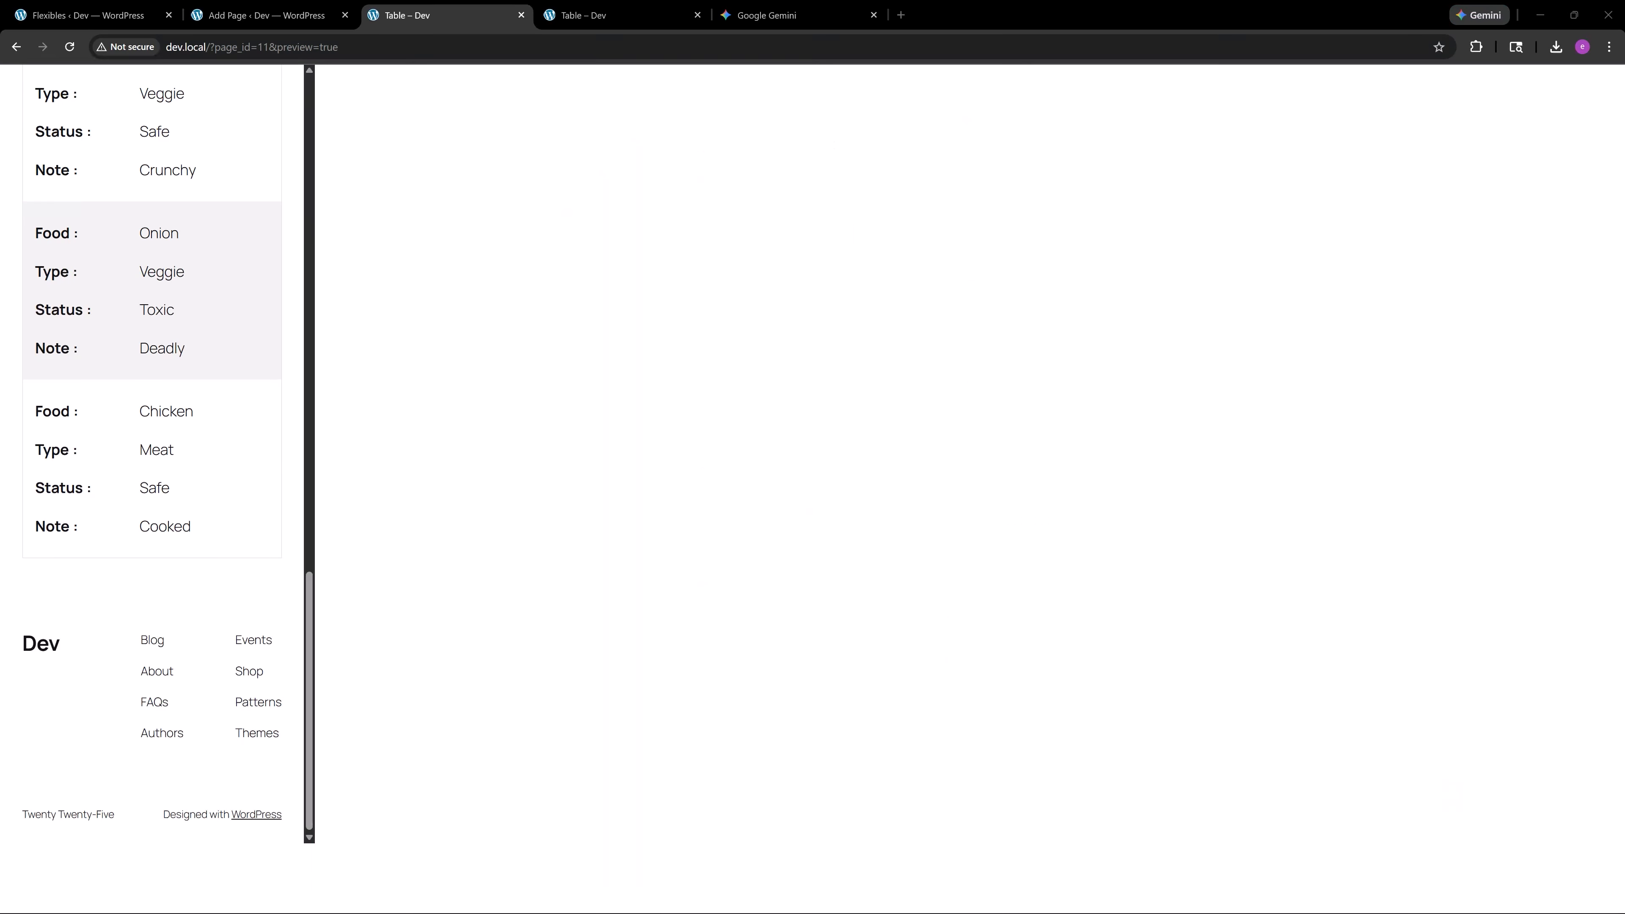